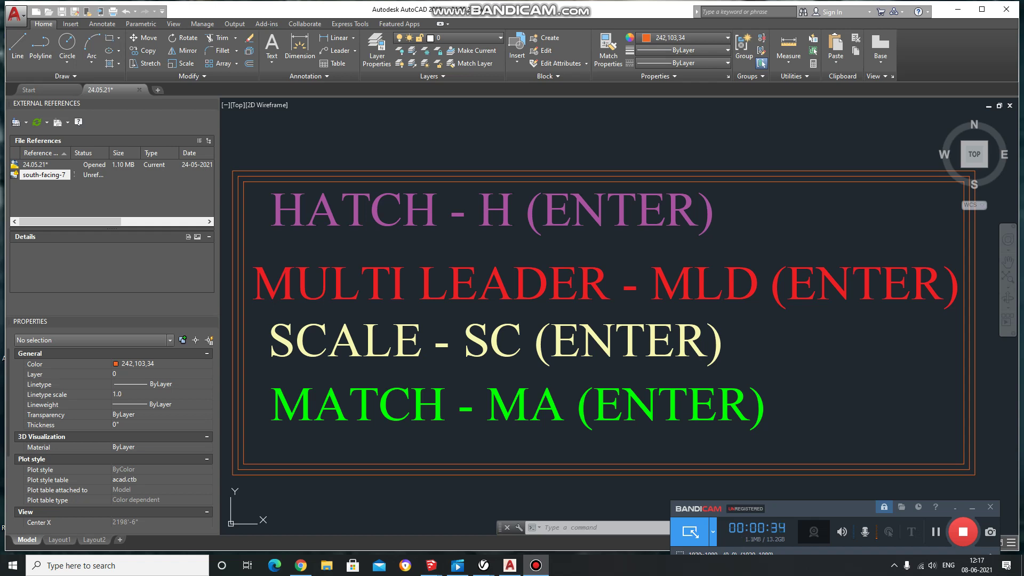
# Step: Pan and zoom so the room outline rectangle fills the view
pyautogui.moveTo(837, 503); pyautogui.dragTo(845, 518)
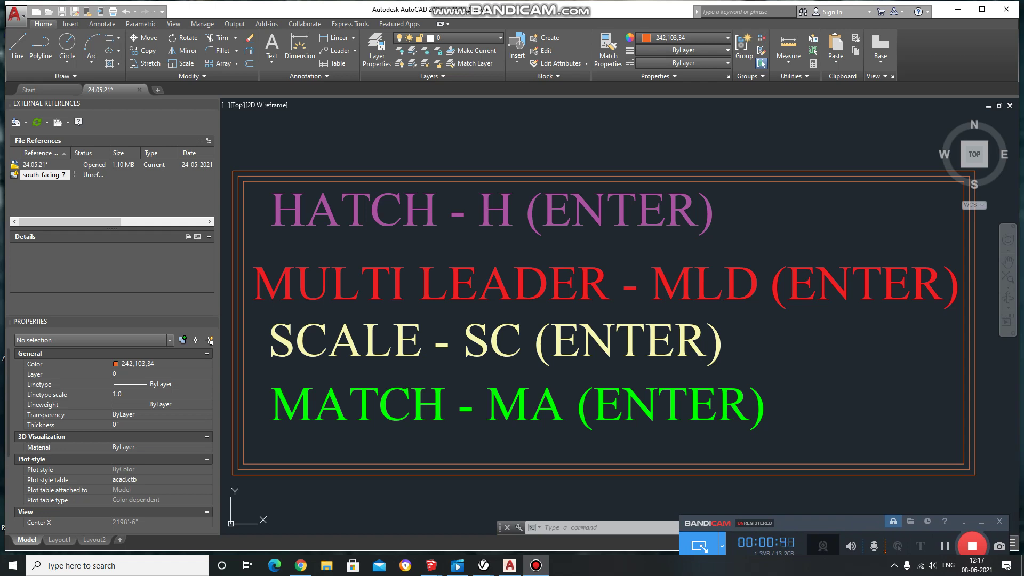
pyautogui.moveTo(800, 521); pyautogui.dragTo(788, 527)
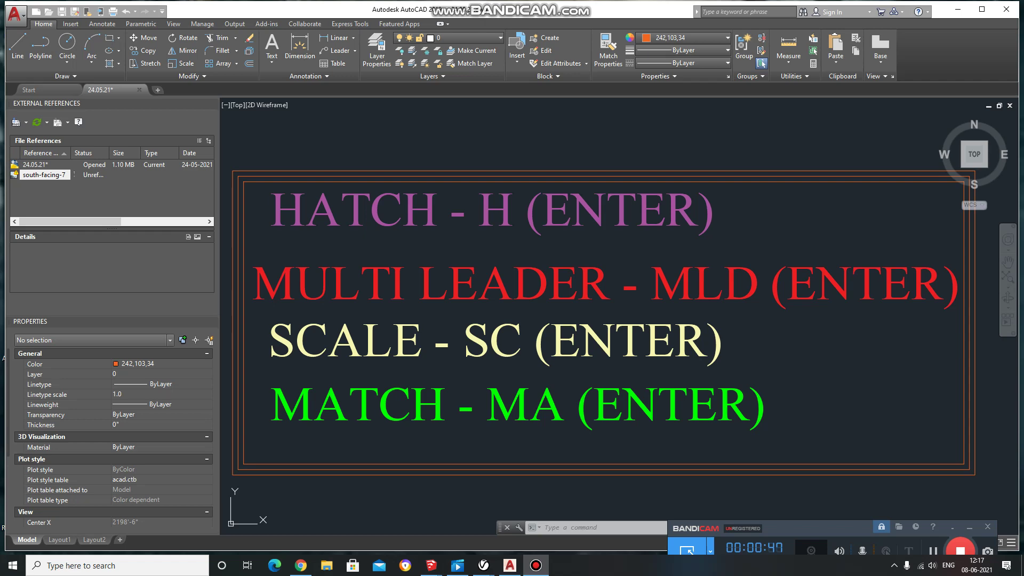
pyautogui.click(969, 526)
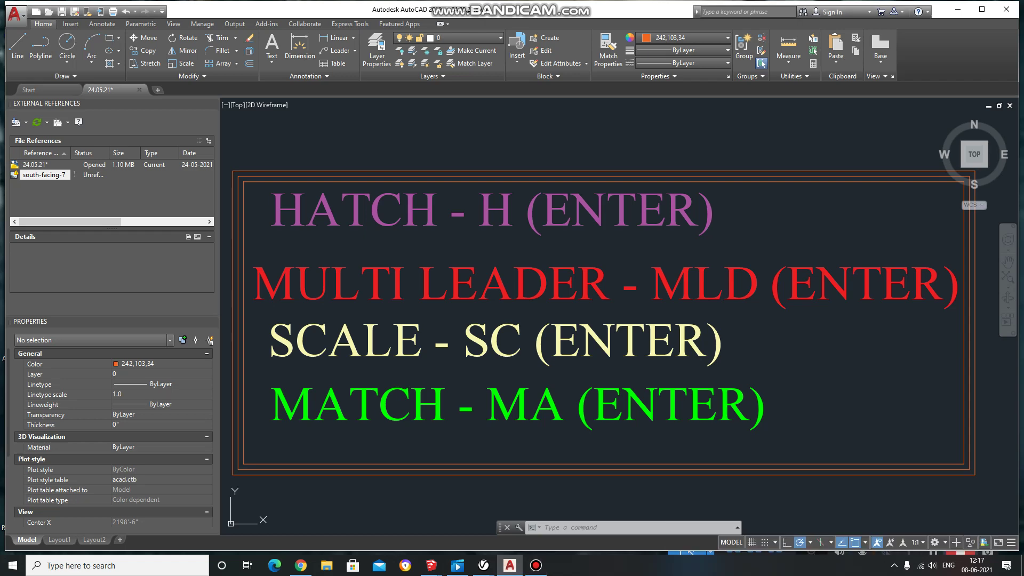
pyautogui.moveTo(779, 359); pyautogui.dragTo(529, 368, button='middle')
pyautogui.moveTo(880, 235); pyautogui.dragTo(516, 329, button='middle')
pyautogui.scroll(2, 534, 347)
pyautogui.moveTo(599, 402); pyautogui.dragTo(590, 331, button='middle')
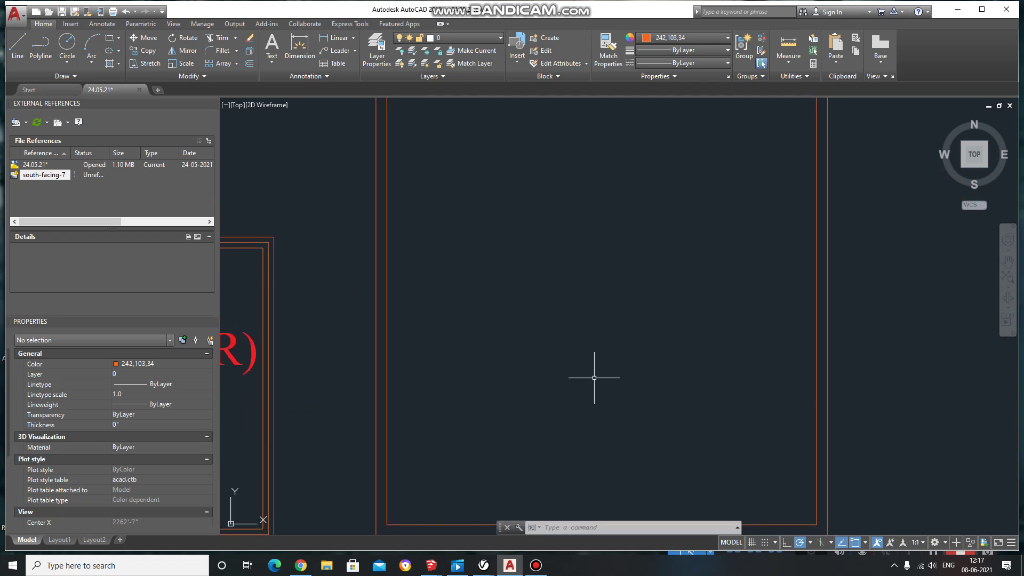
# Step: Start a hatch with H and choose the AR-B816 pattern
pyautogui.write('H')
pyautogui.press('Return')
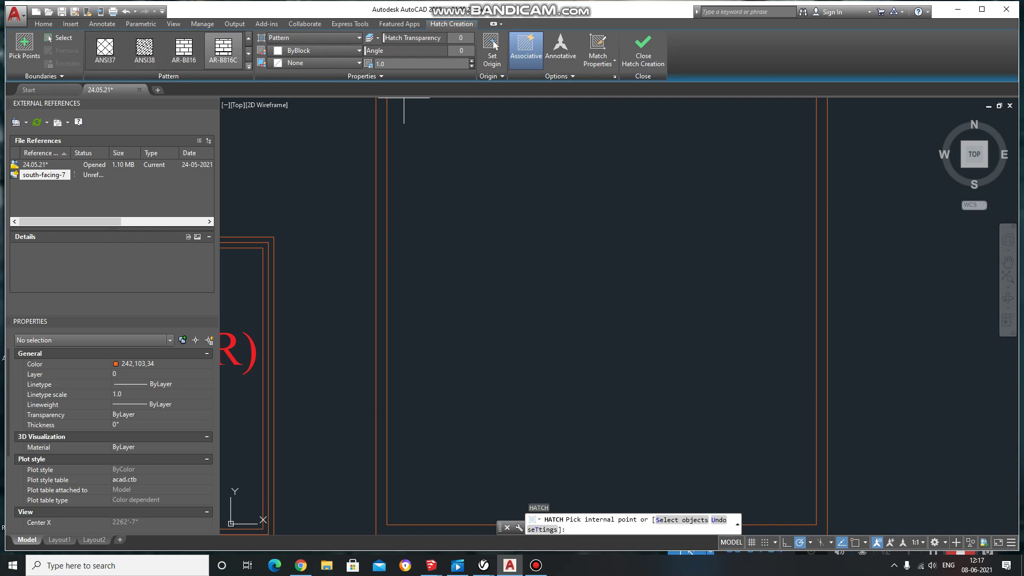
pyautogui.click(248, 66)
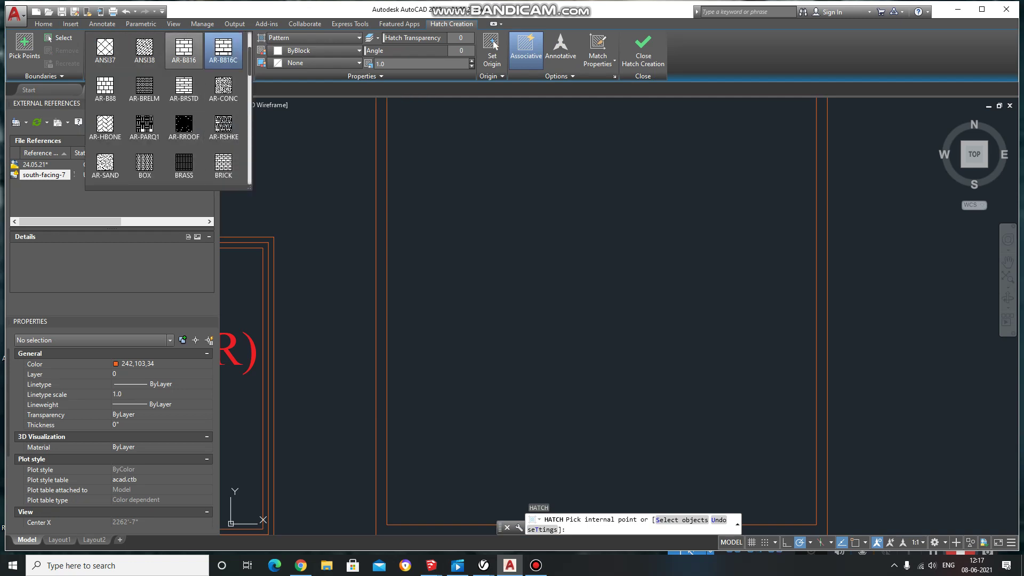
pyautogui.click(184, 49)
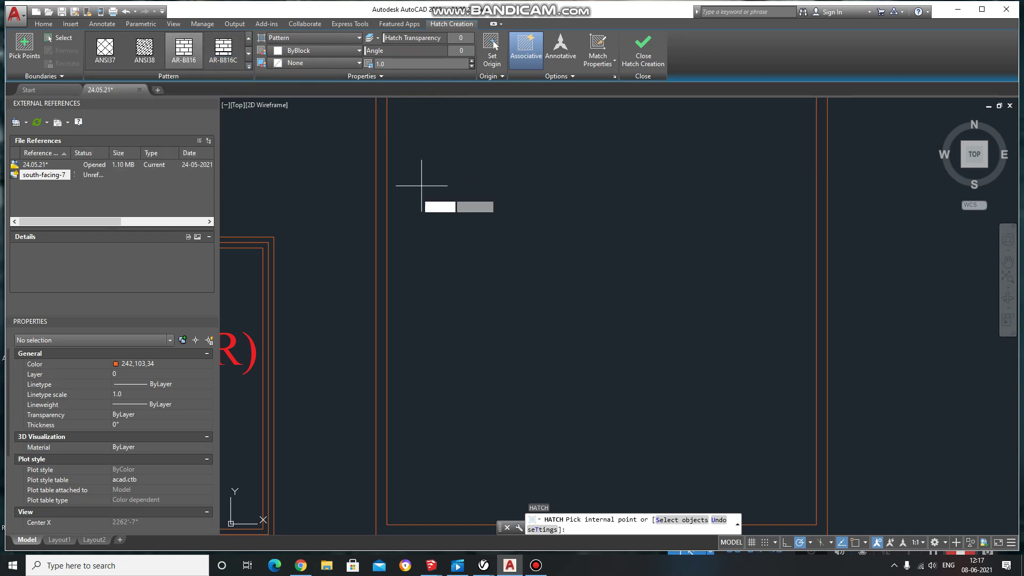
pyautogui.scroll(2, 386, 267)
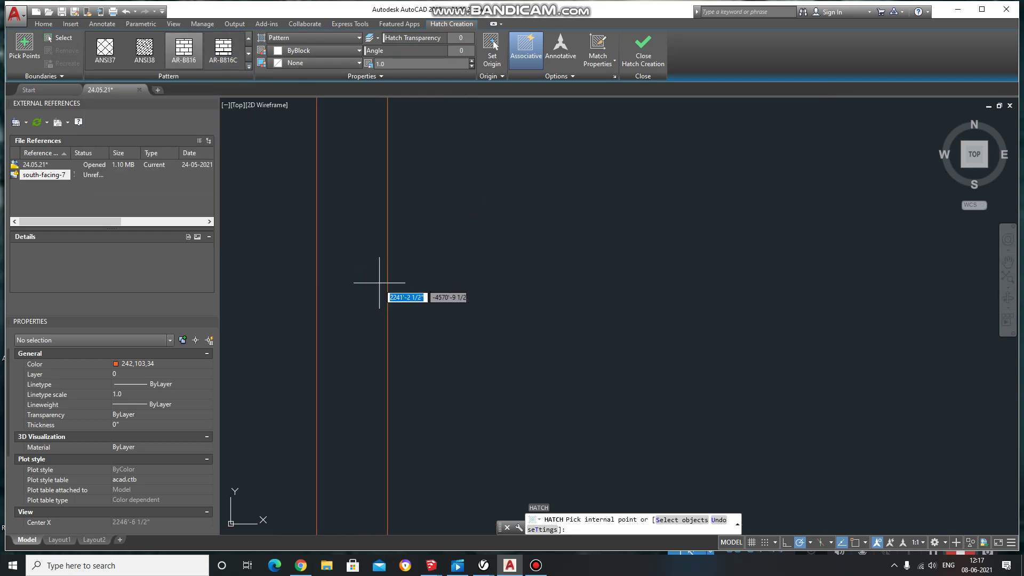
pyautogui.scroll(2, 374, 288)
pyautogui.scroll(-2, 394, 288)
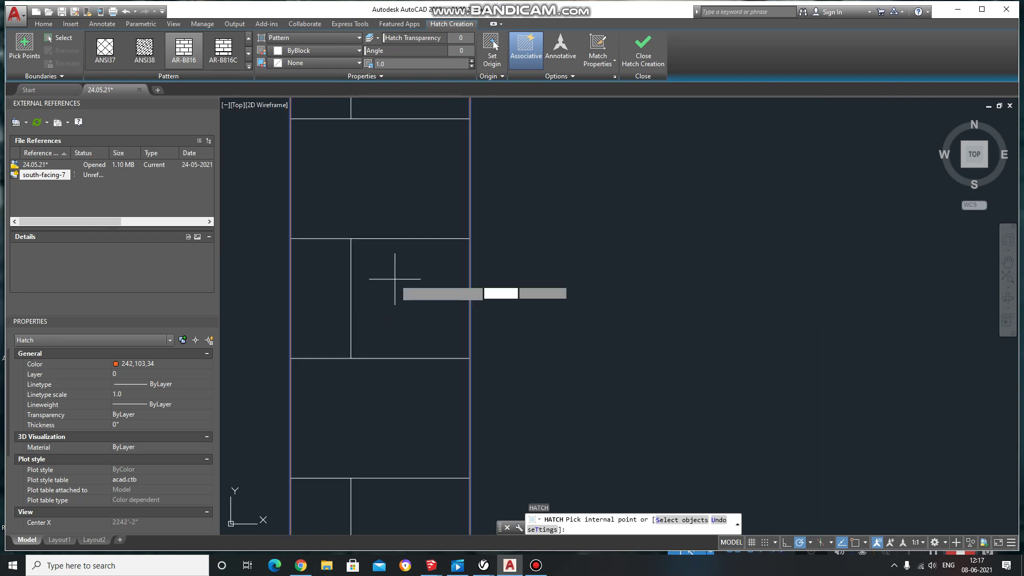
# Step: Pick the wall band between the room's lines as the hatch area
pyautogui.click(396, 278)
pyautogui.scroll(-5, 399, 288)
pyautogui.scroll(-2, 505, 291)
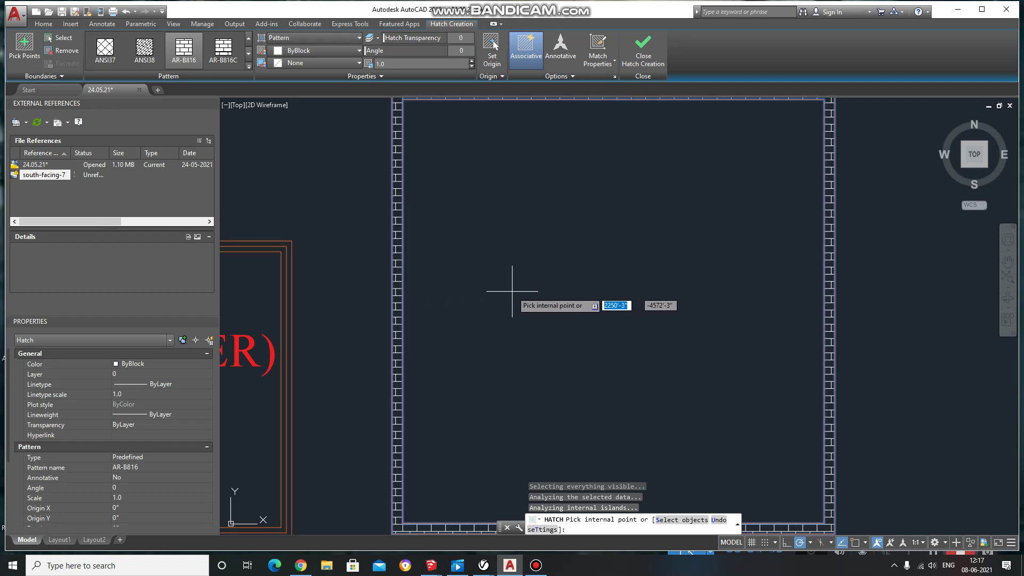
pyautogui.scroll(-2, 501, 279)
pyautogui.scroll(4, 469, 242)
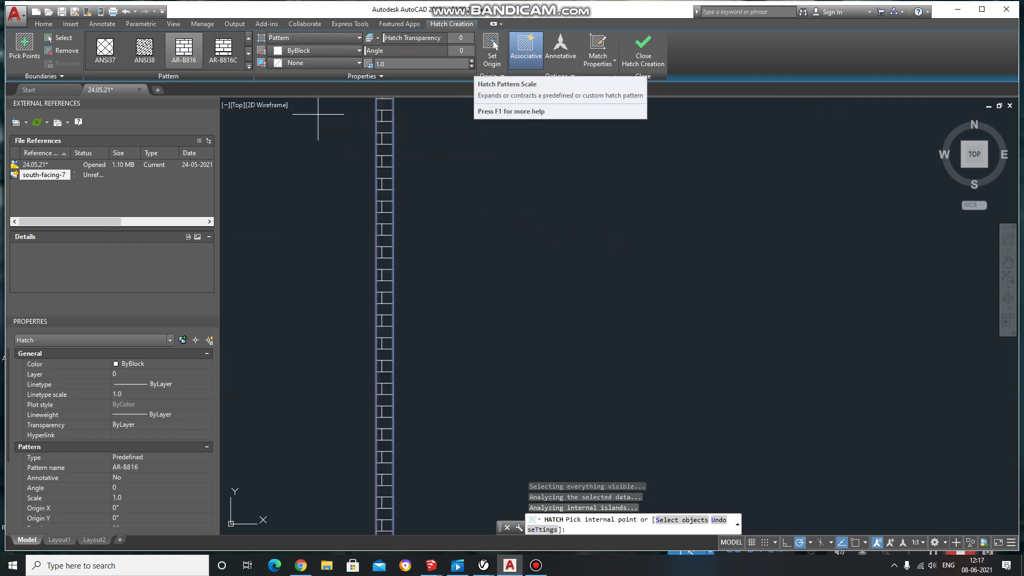
# Step: Adjust the hatch scale, trying values up to 2.4, ending at 1.2
pyautogui.press('Up')
pyautogui.press('Up')
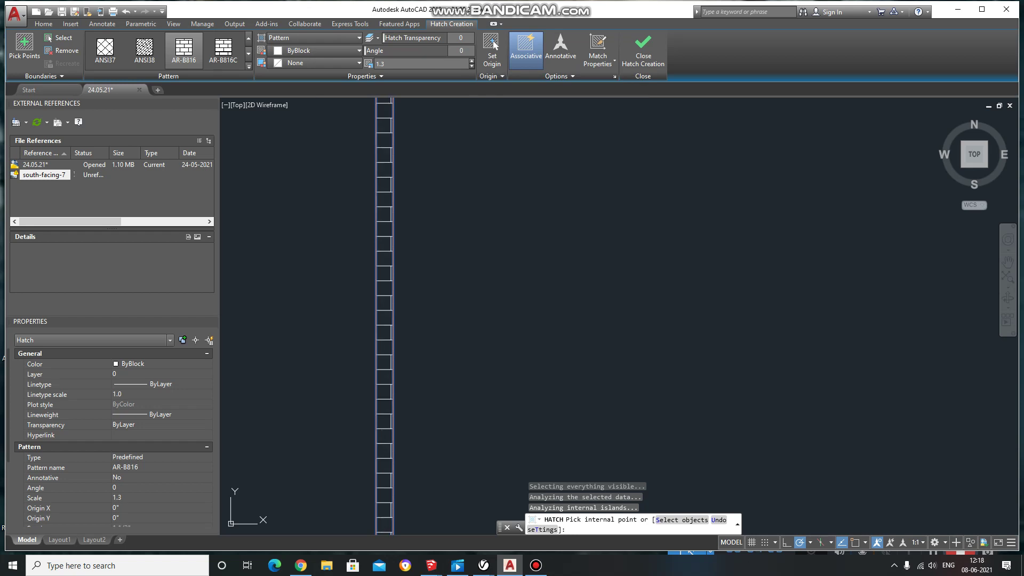
pyautogui.press('Up')
pyautogui.press('Up')
pyautogui.press('Up')
pyautogui.press('Up')
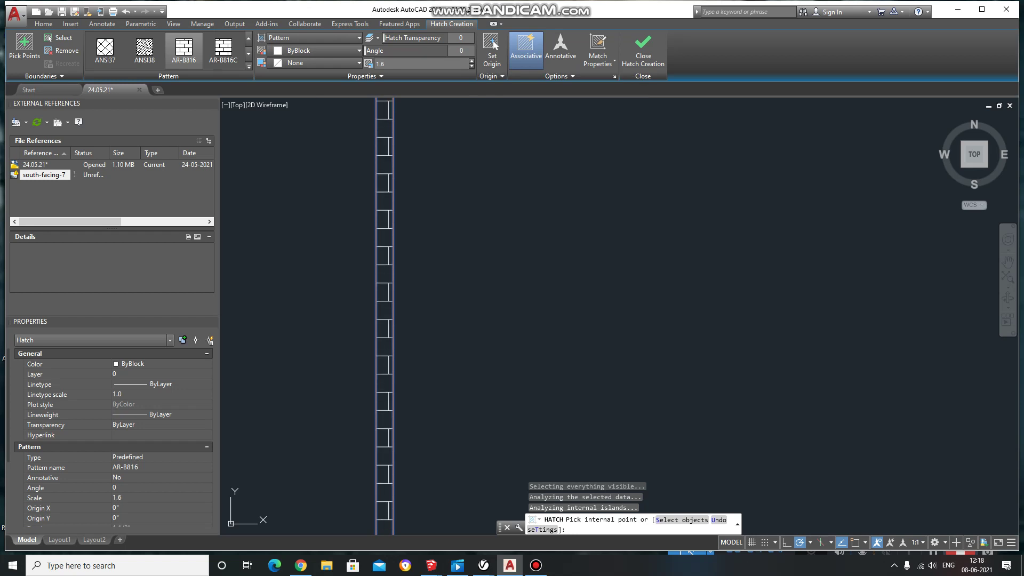
pyautogui.press('Up')
pyautogui.press('Up')
pyautogui.press('Up')
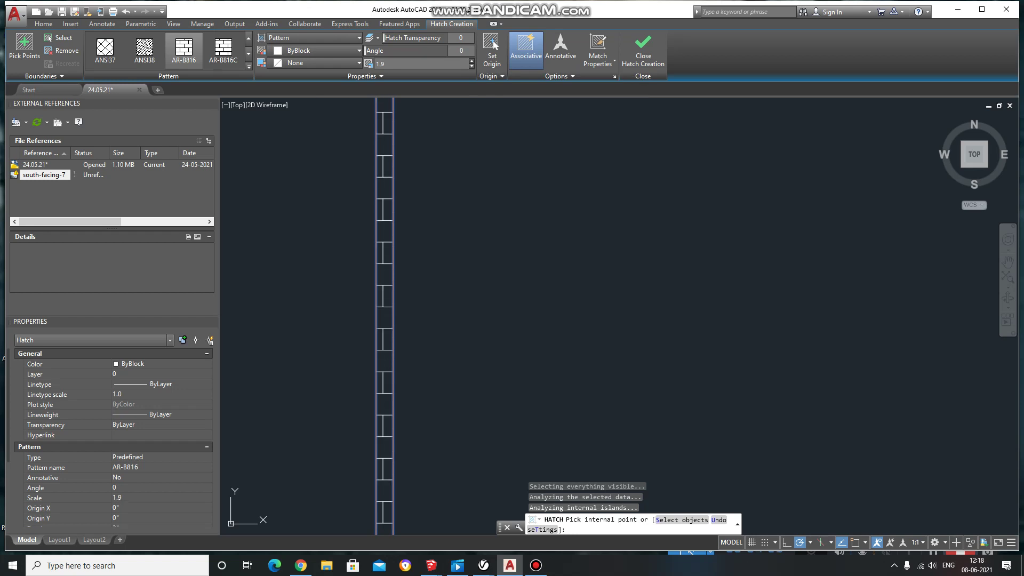
pyautogui.press('Up')
pyautogui.press('Up')
pyautogui.press('Up')
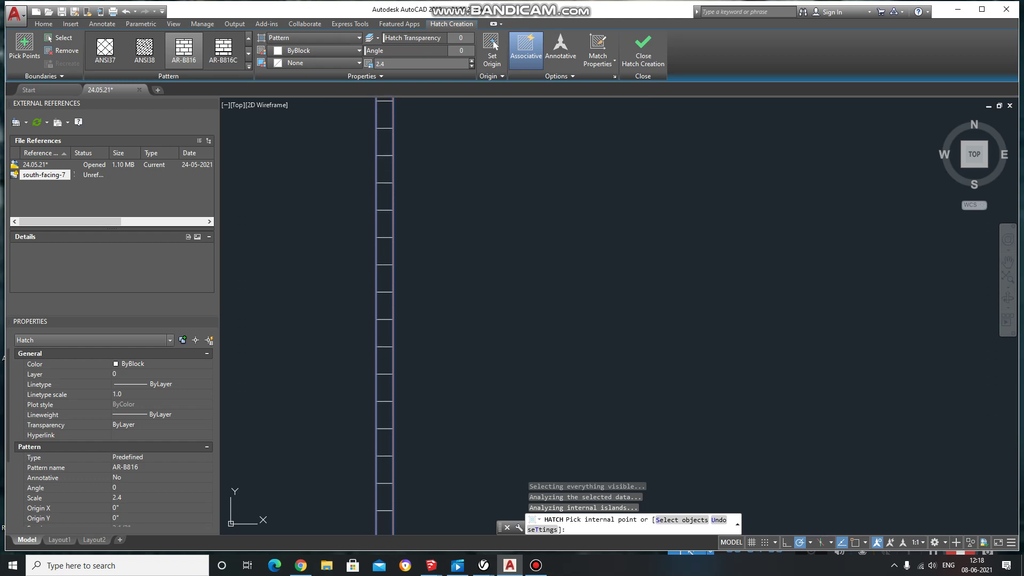
pyautogui.press('Up')
pyautogui.press('Down')
pyautogui.press('Down')
pyautogui.press('Down')
pyautogui.press('Down')
pyautogui.press('Down')
pyautogui.press('Down')
pyautogui.press('Down')
pyautogui.press('Down')
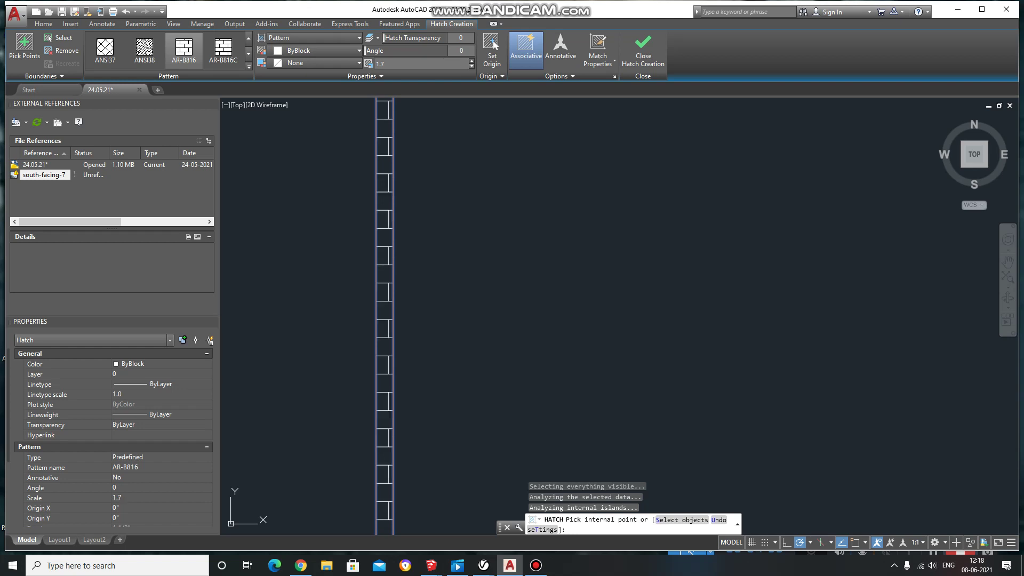
pyautogui.press('Down')
pyautogui.press('Down')
pyautogui.press('Down')
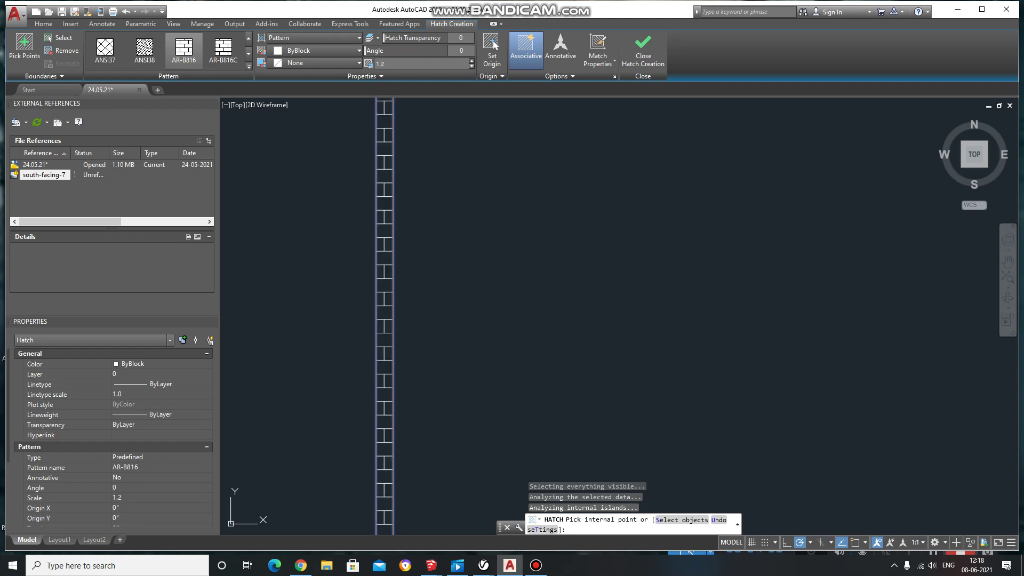
pyautogui.scroll(-3, 470, 235)
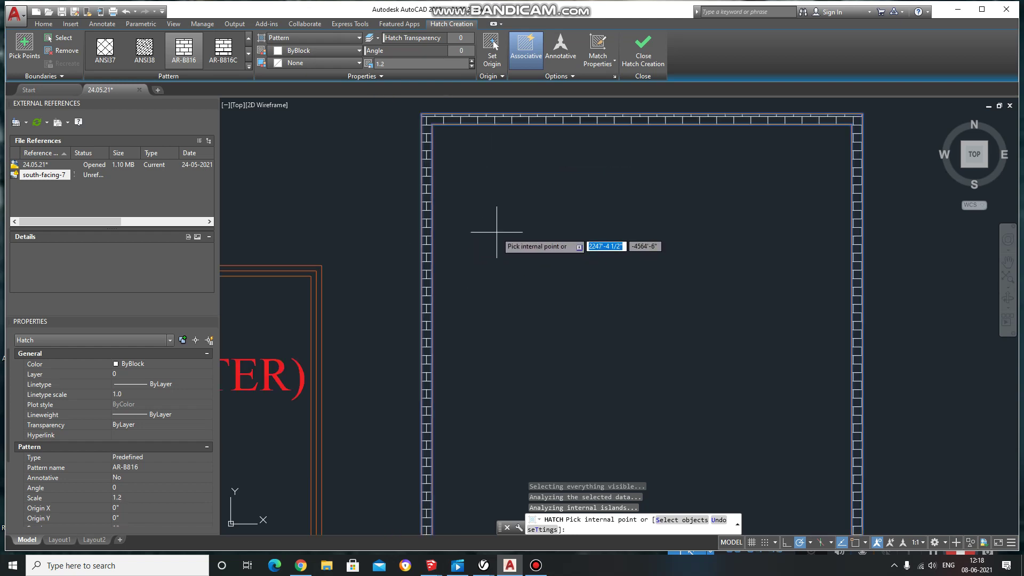
pyautogui.scroll(4, 503, 217)
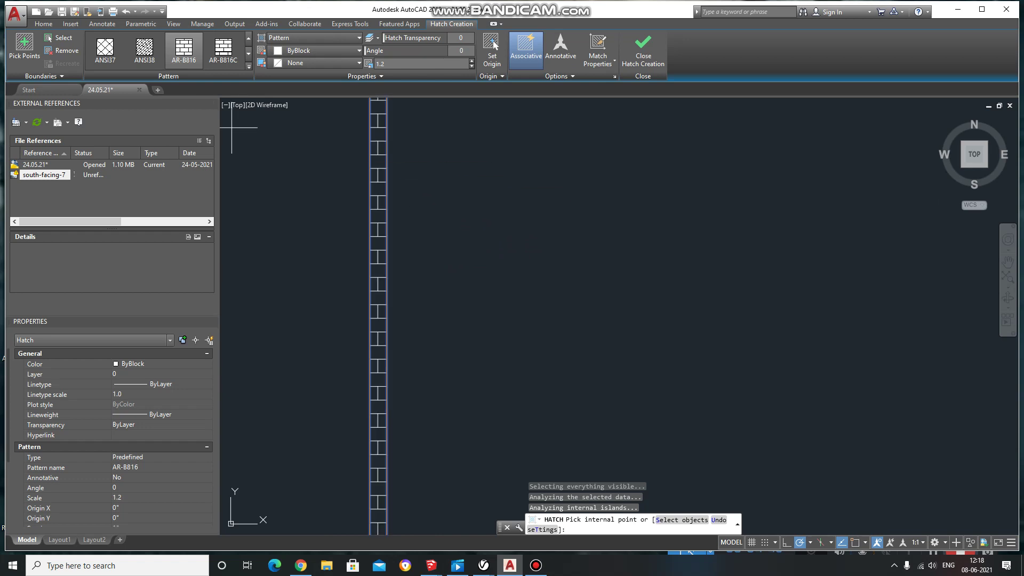
# Step: Preview BRICK and ANSI37, then finish the wall with AR-B816 at scale 1.4
pyautogui.click(248, 66)
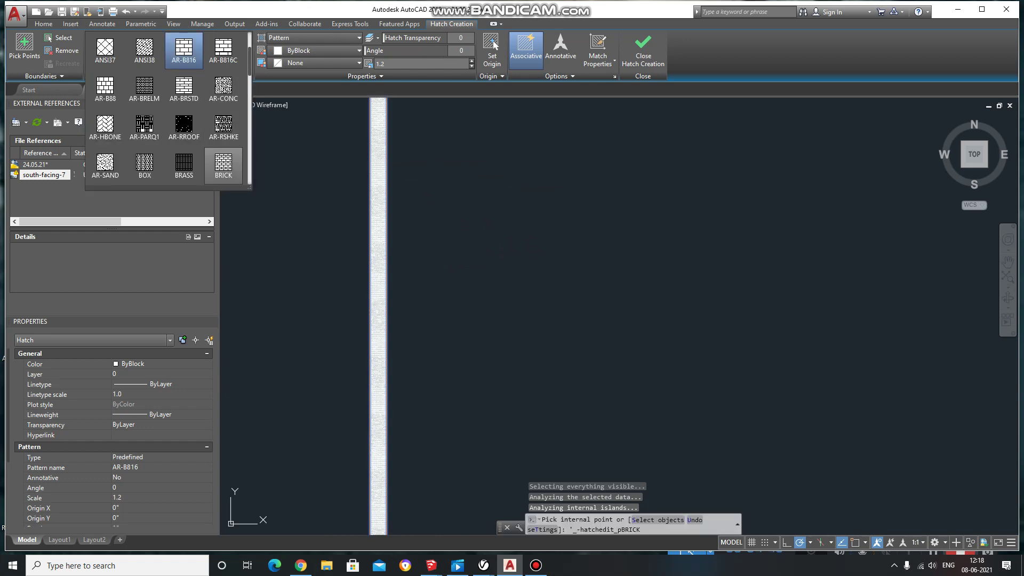
pyautogui.click(223, 163)
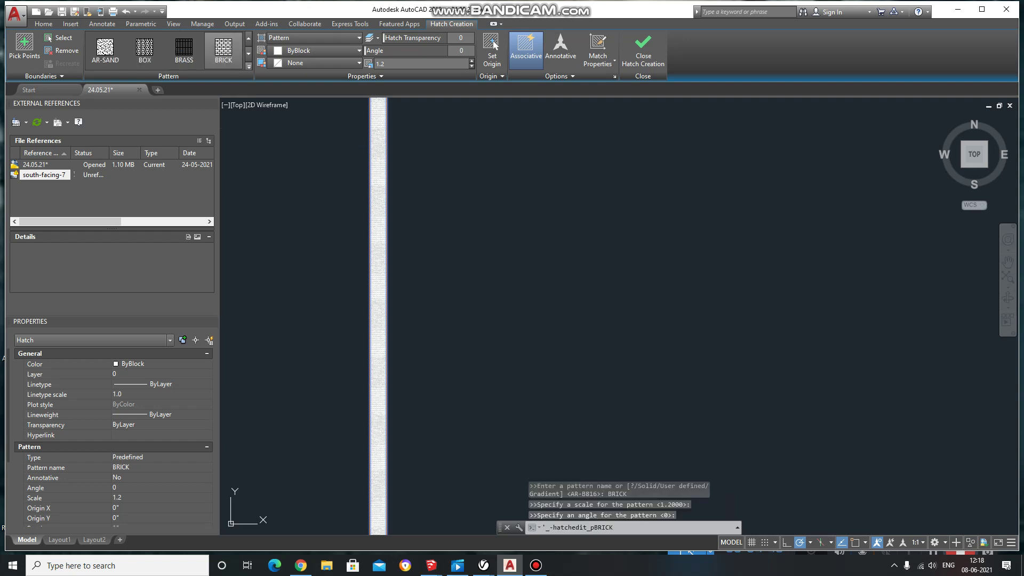
pyautogui.click(248, 66)
pyautogui.click(105, 51)
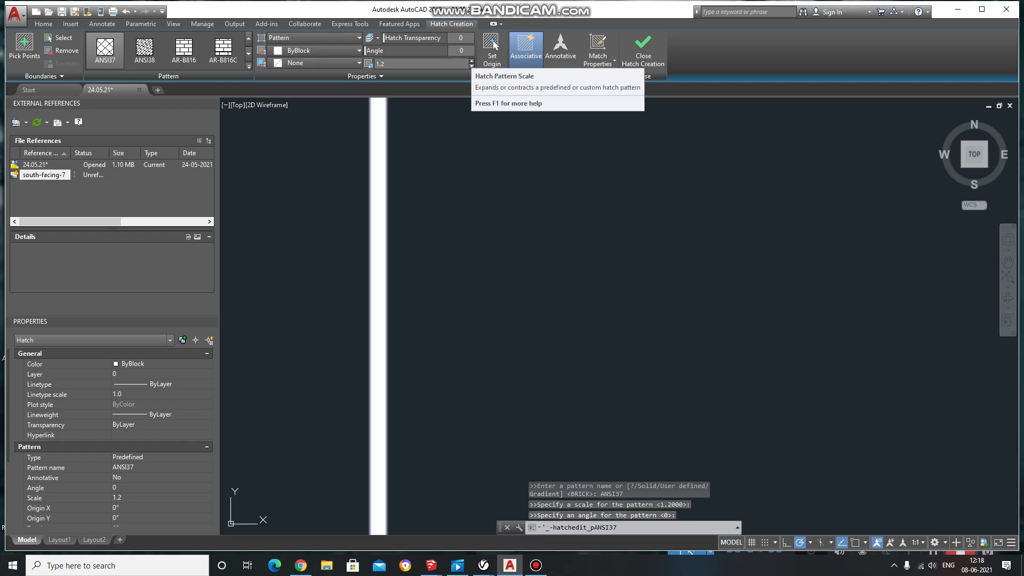
pyautogui.press('Up')
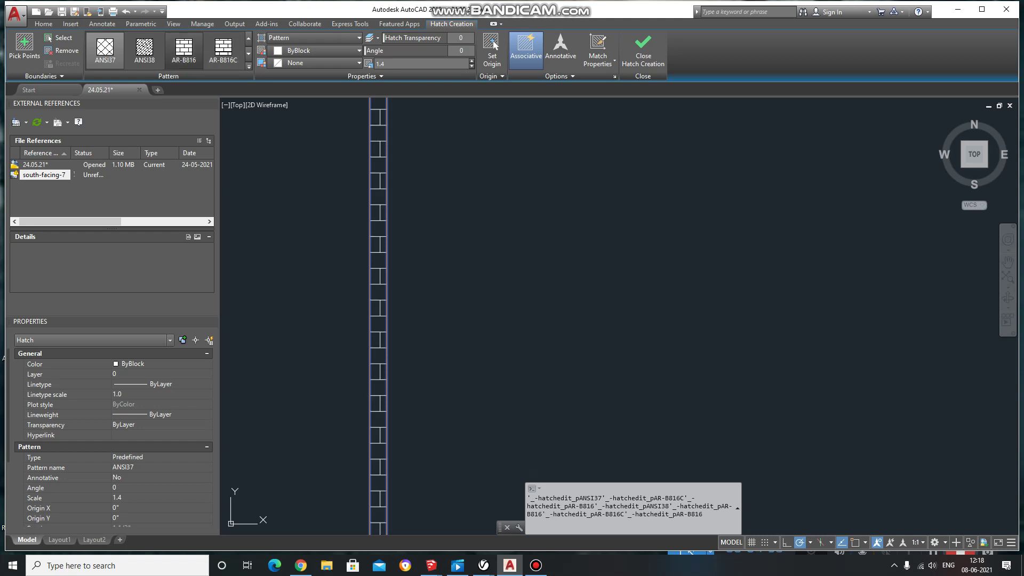
pyautogui.click(184, 50)
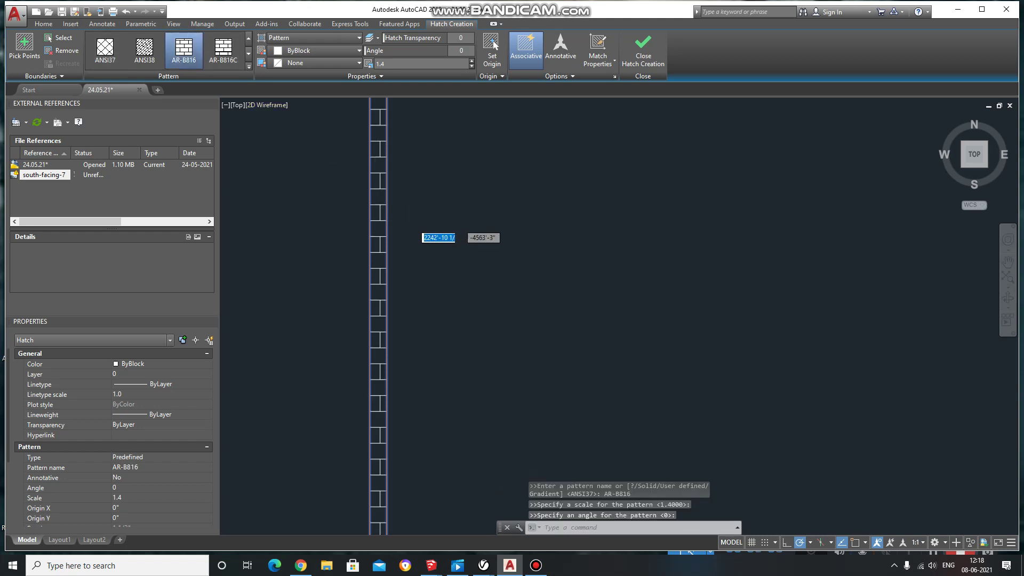
pyautogui.scroll(-2, 411, 228)
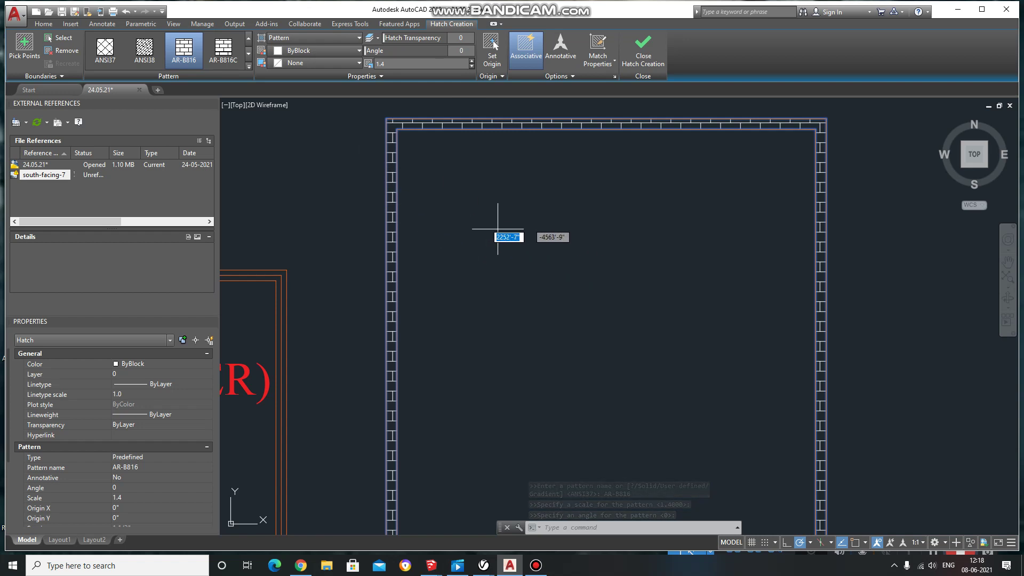
pyautogui.click(642, 50)
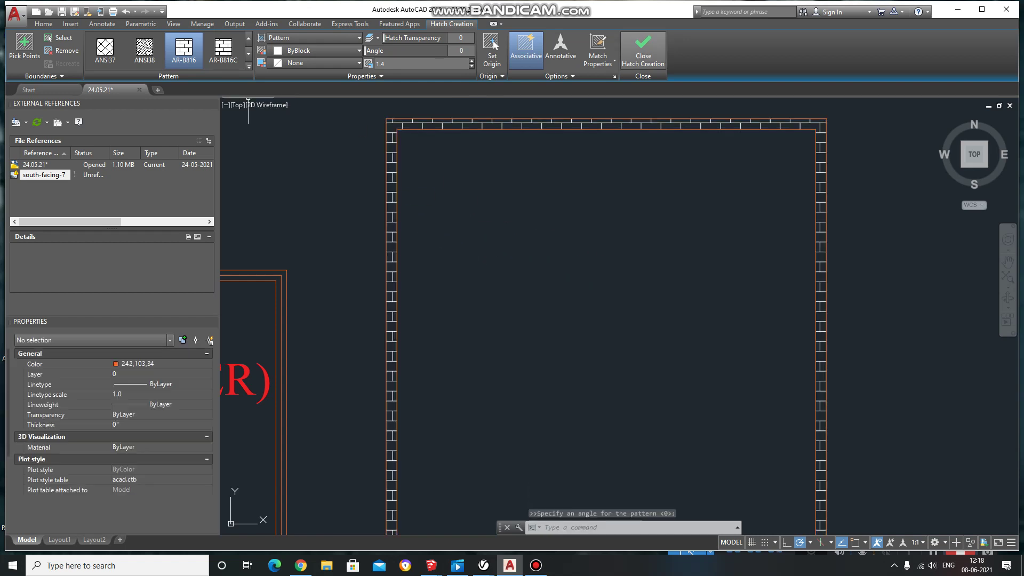
# Step: Select the brick wall hatch to inspect it, then cancel with Esc
pyautogui.scroll(2, 445, 124)
pyautogui.scroll(-2, 423, 137)
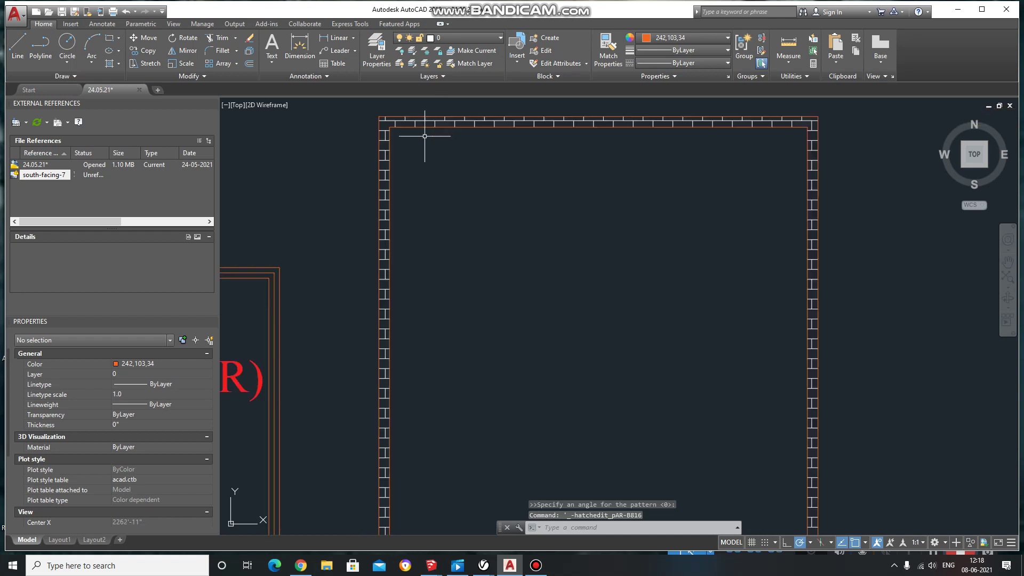
pyautogui.scroll(2, 393, 256)
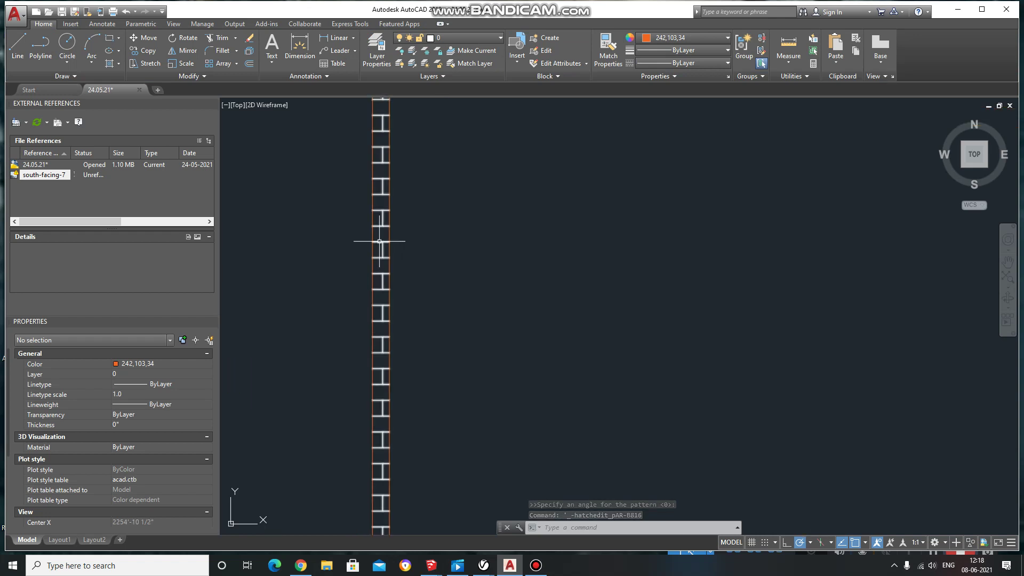
pyautogui.click(380, 241)
pyautogui.scroll(-1, 475, 254)
pyautogui.moveTo(686, 270)
pyautogui.mouseDown(button='middle')
pyautogui.moveTo(523, 210)
pyautogui.moveTo(683, 315)
pyautogui.moveTo(653, 291)
pyautogui.mouseUp(button='middle')
pyautogui.press('Escape')
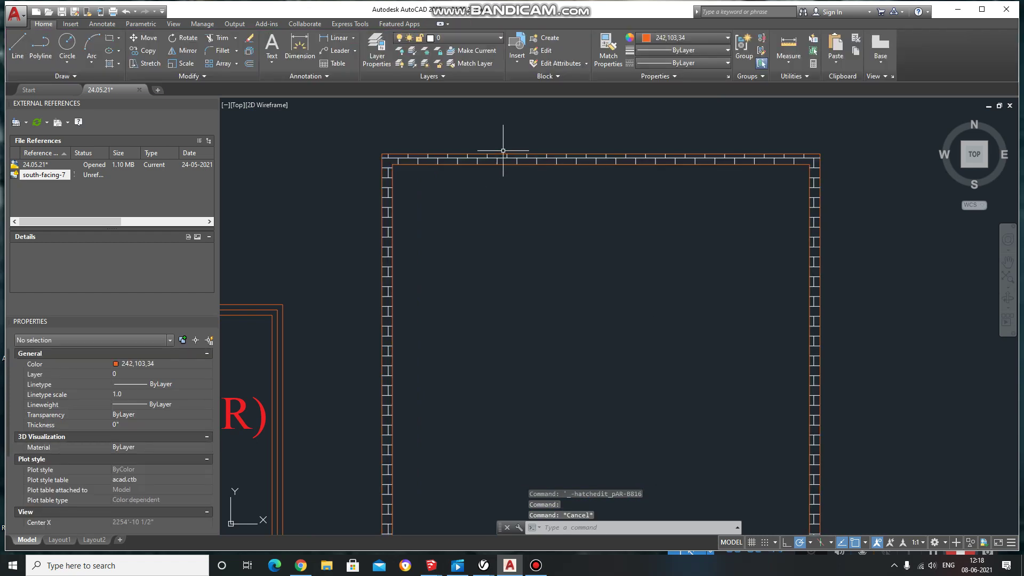
# Step: Start a new HATCH command with H
pyautogui.scroll(2, 501, 152)
pyautogui.scroll(-2, 422, 235)
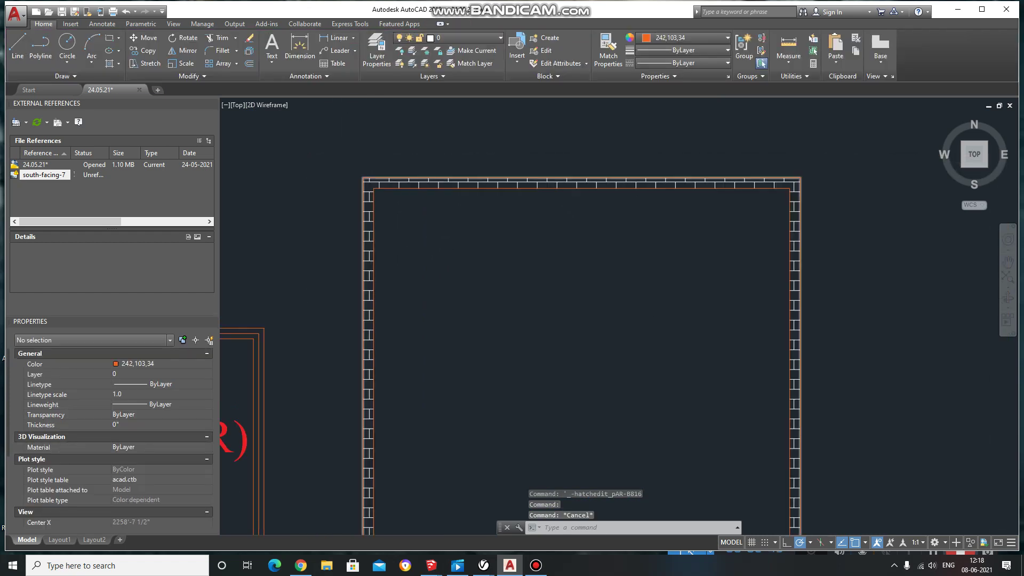
pyautogui.scroll(2, 486, 263)
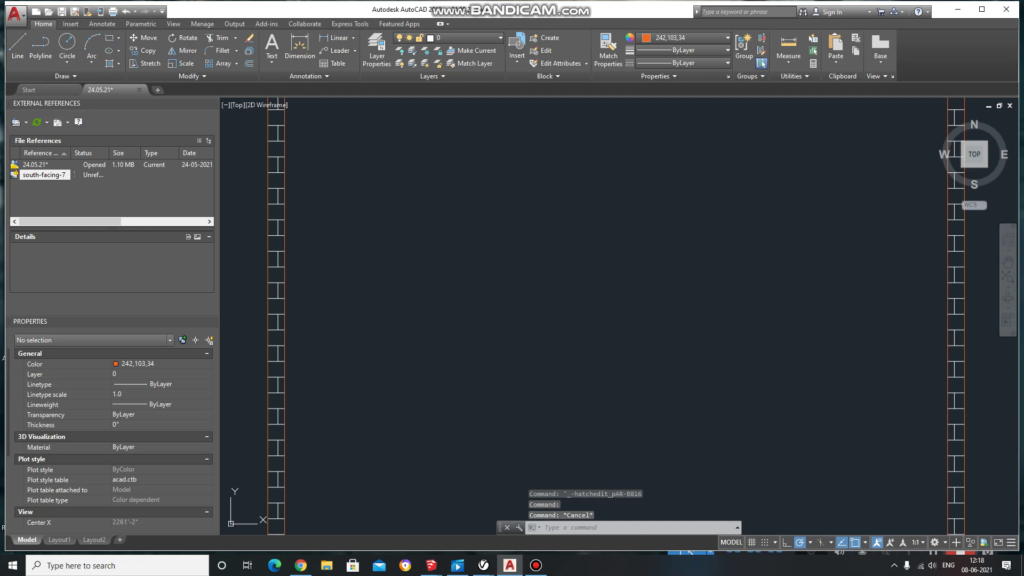
pyautogui.write('h')
pyautogui.press('Return')
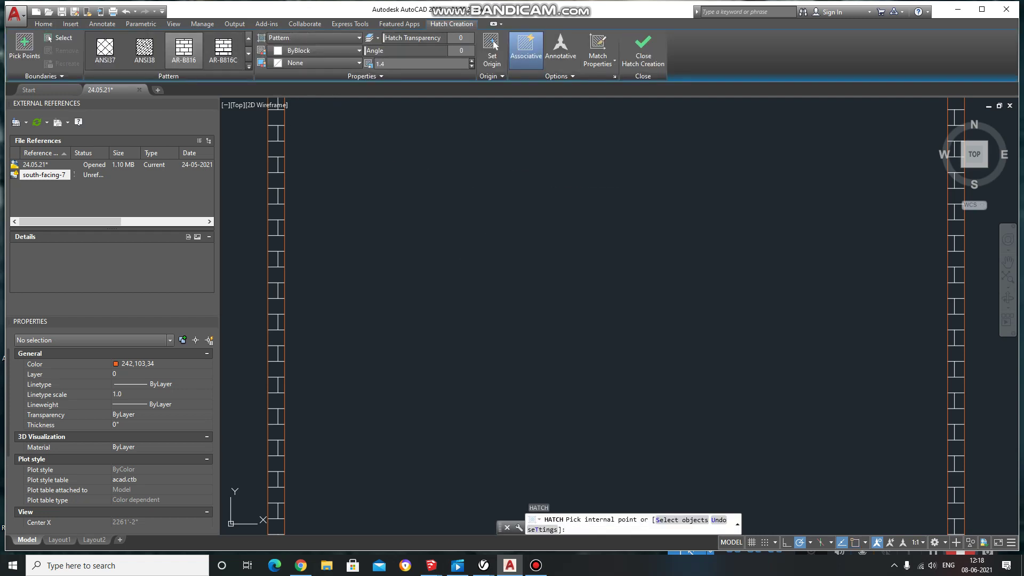
# Step: Choose the AR-SAND pattern and pick the room interior as the fill area
pyautogui.click(248, 66)
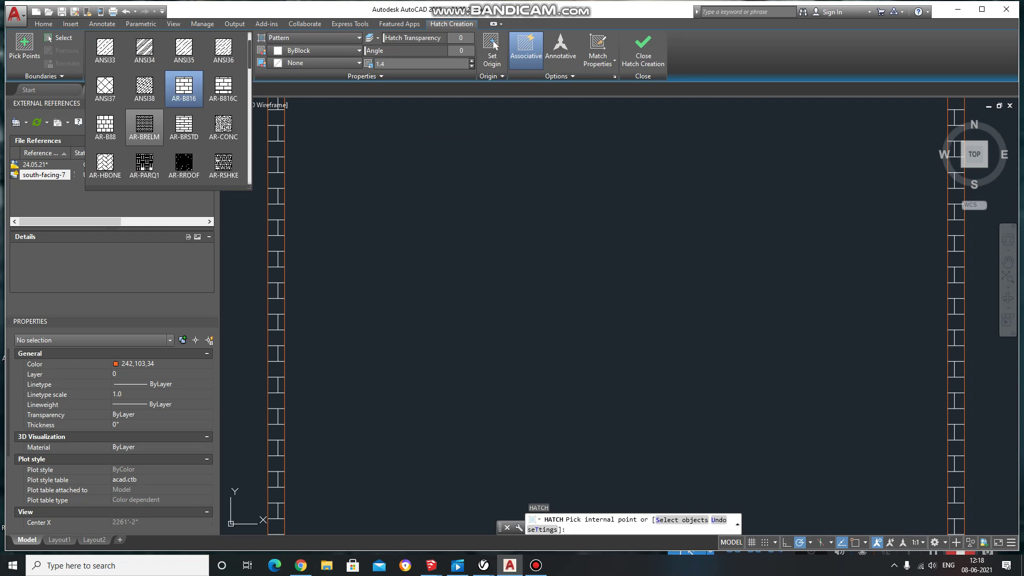
pyautogui.scroll(1, 184, 127)
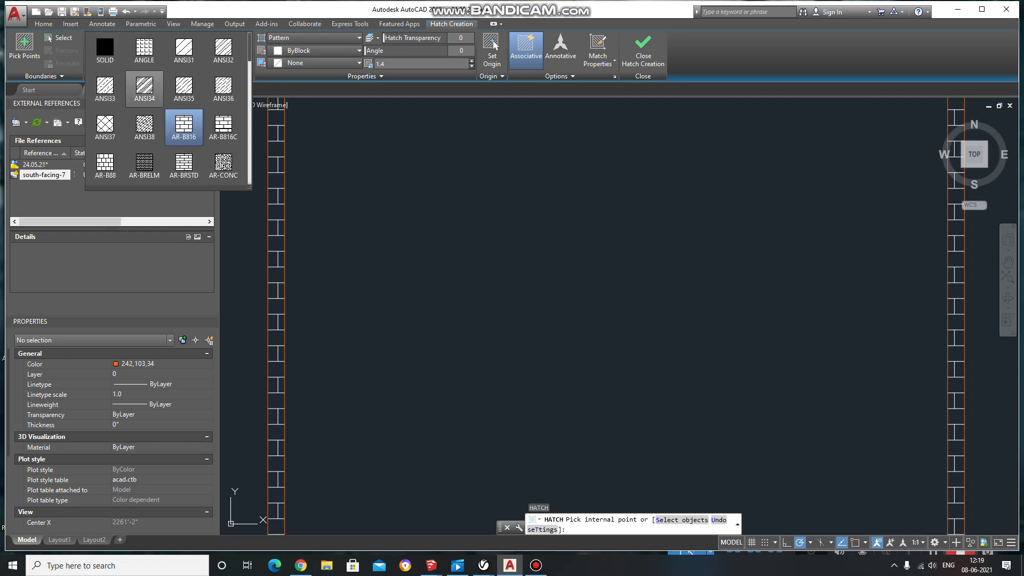
pyautogui.scroll(-3, 184, 139)
pyautogui.scroll(-2, 184, 155)
pyautogui.scroll(-2, 184, 166)
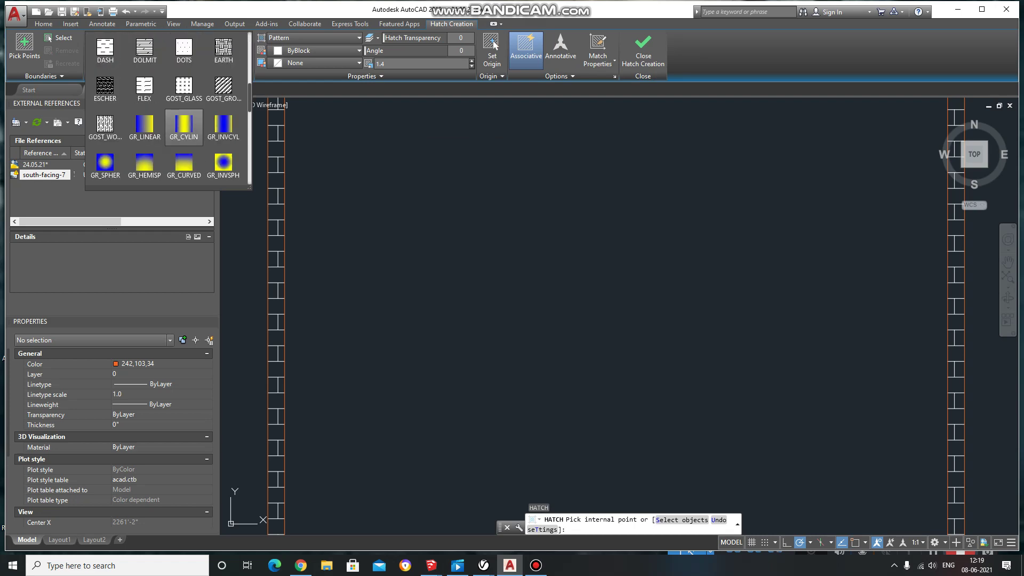
pyautogui.scroll(1, 184, 155)
pyautogui.scroll(2, 184, 107)
pyautogui.scroll(2, 184, 106)
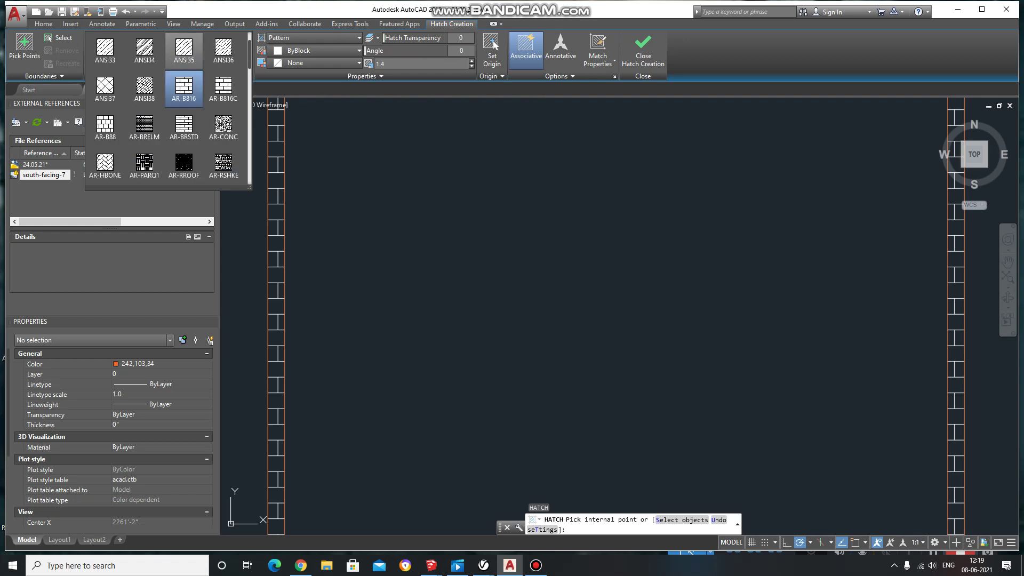
pyautogui.scroll(-2, 144, 163)
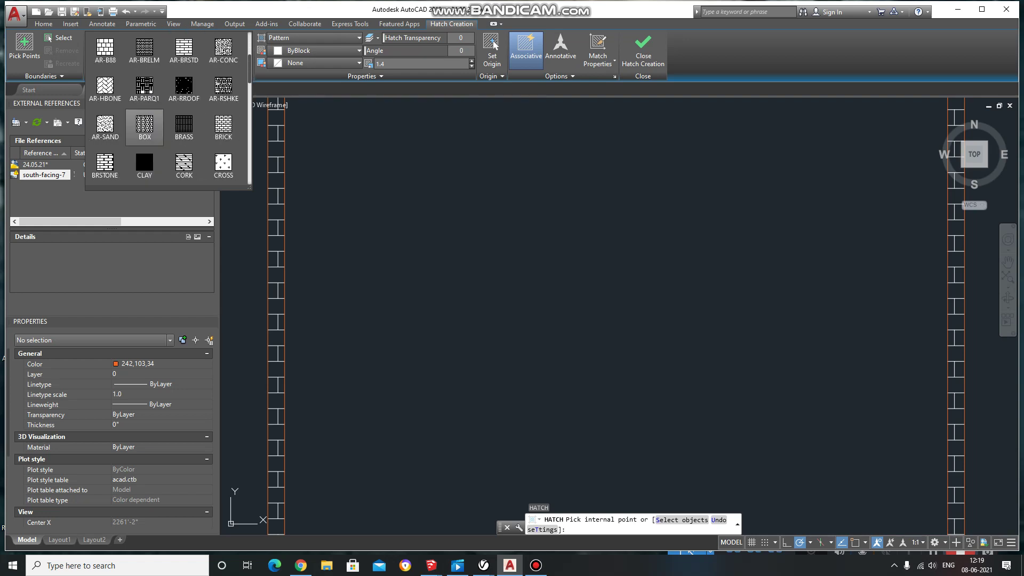
pyautogui.click(105, 125)
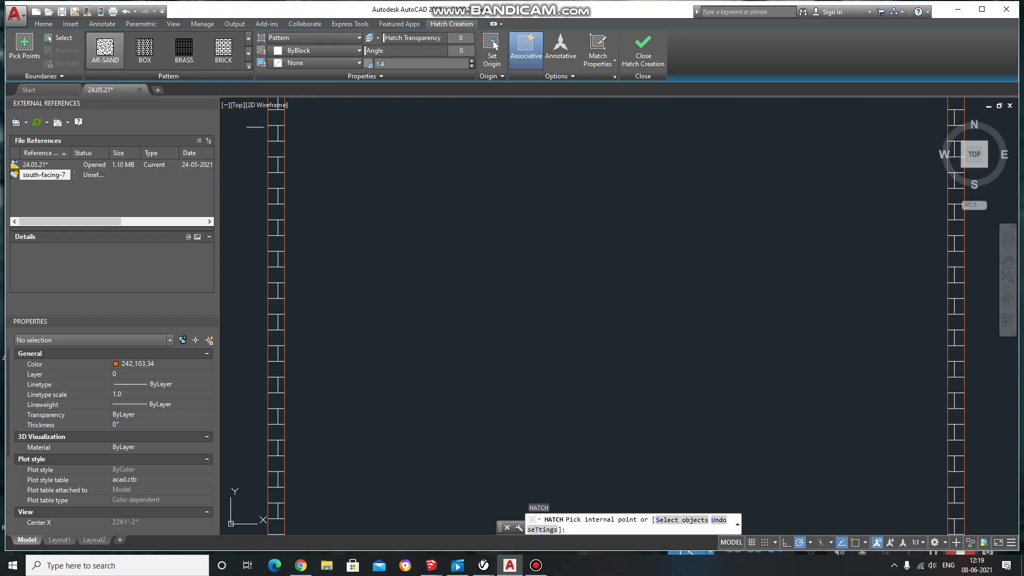
pyautogui.click(568, 297)
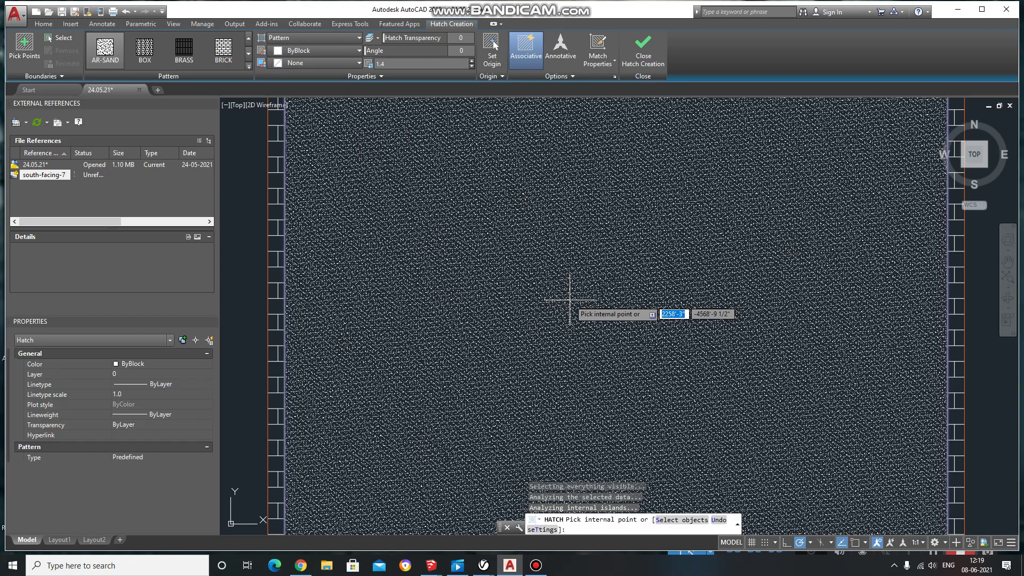
# Step: Try sand scales 1.2, 1.8, 2.8, 3.6, 4.6, 5.5, then finish at 5.7
pyautogui.scroll(3, 551, 328)
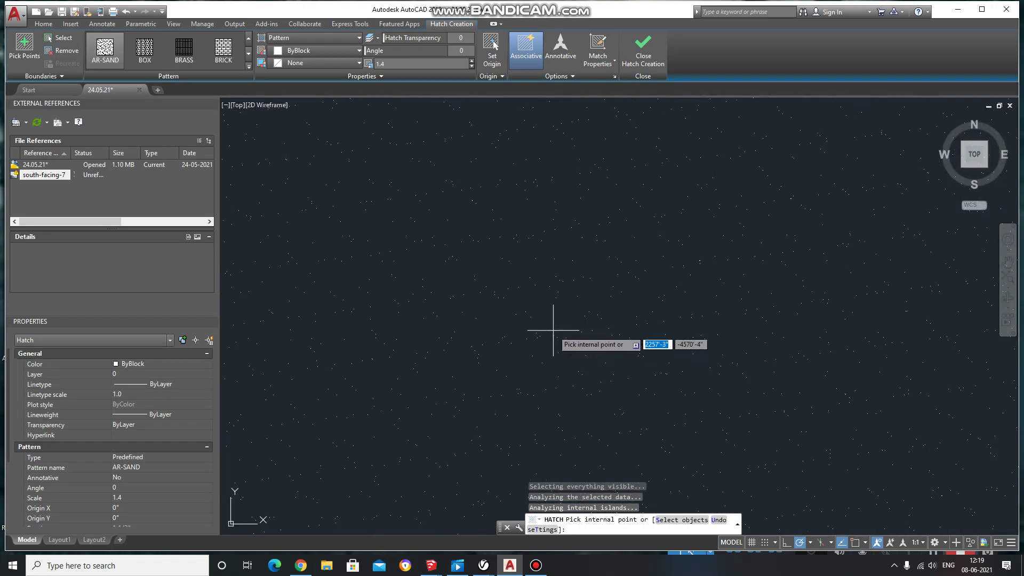
pyautogui.scroll(-2, 553, 330)
pyautogui.scroll(-2, 549, 325)
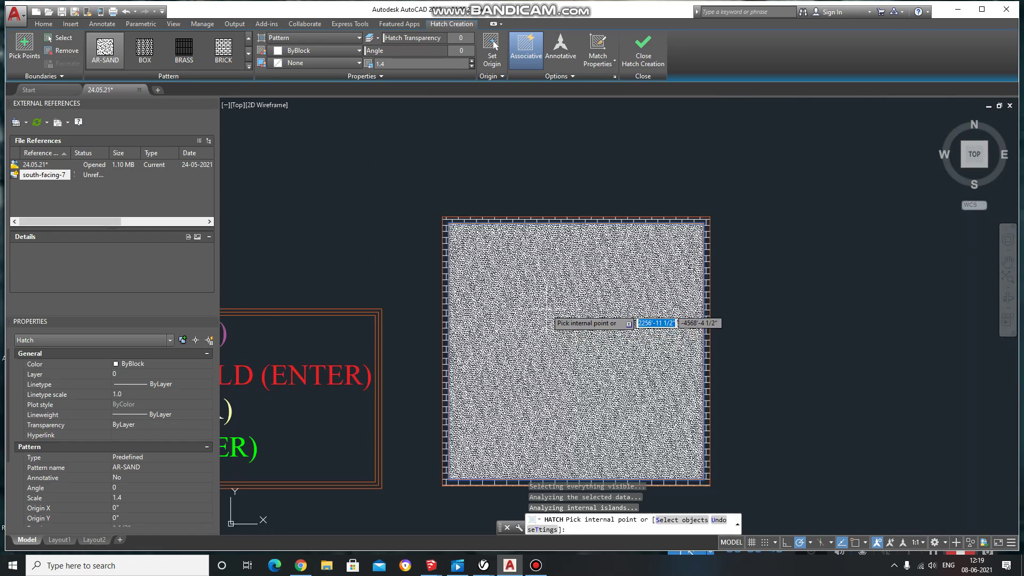
pyautogui.scroll(1, 554, 320)
pyautogui.scroll(-1, 576, 304)
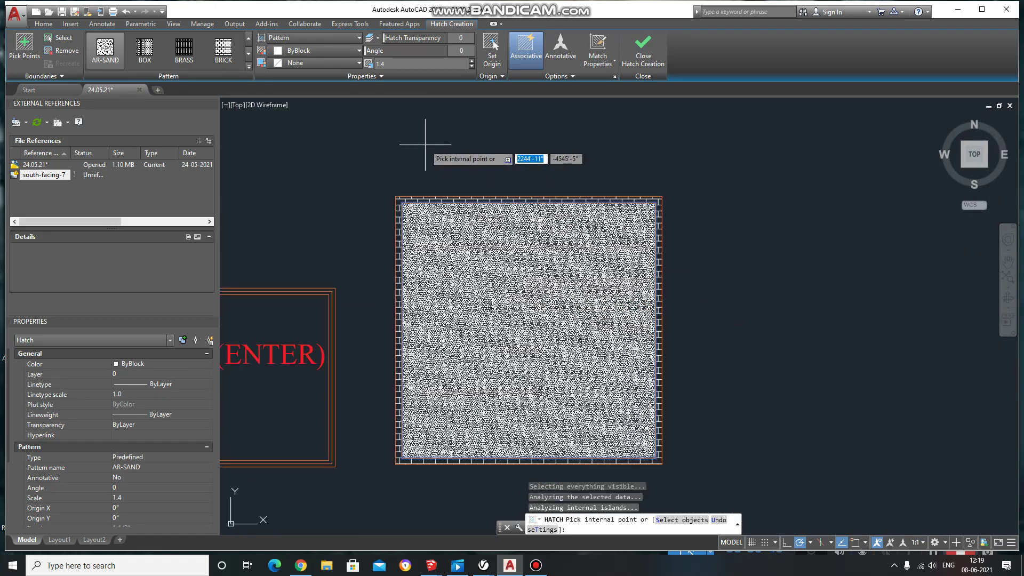
pyautogui.scroll(2, 433, 118)
pyautogui.write('1.2')
pyautogui.press('Return')
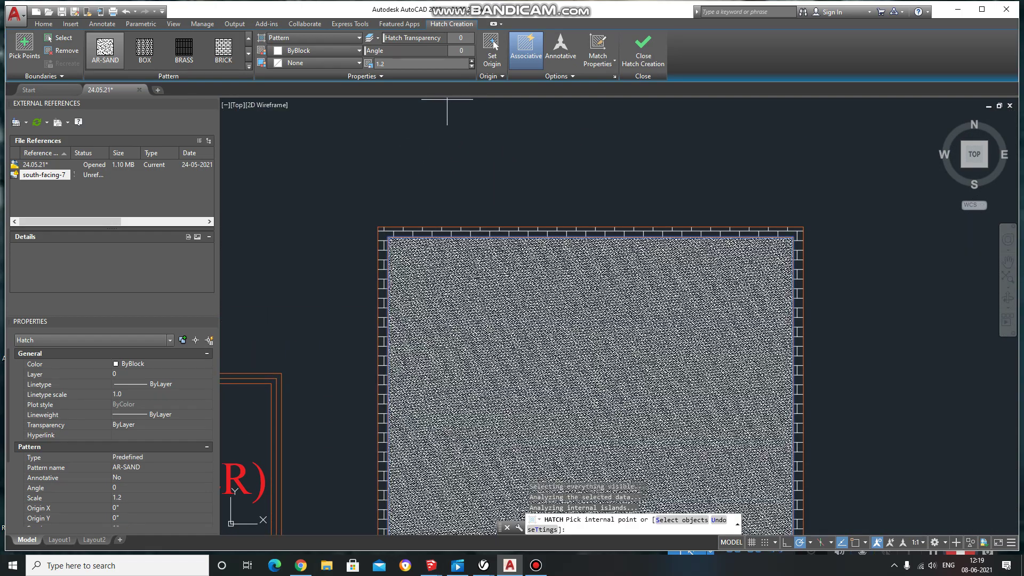
pyautogui.write('1.8')
pyautogui.press('Return')
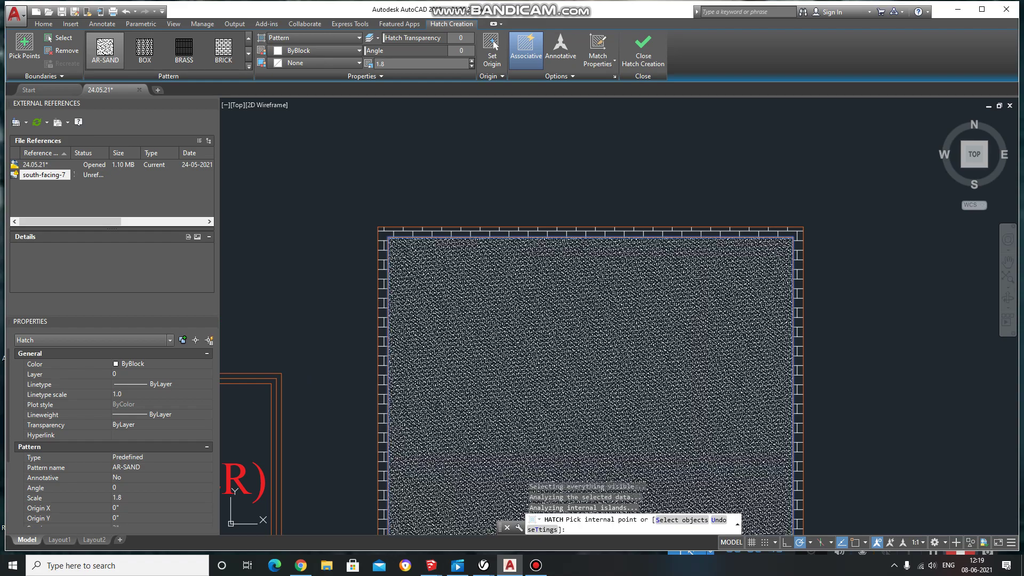
pyautogui.write('2.8')
pyautogui.press('Return')
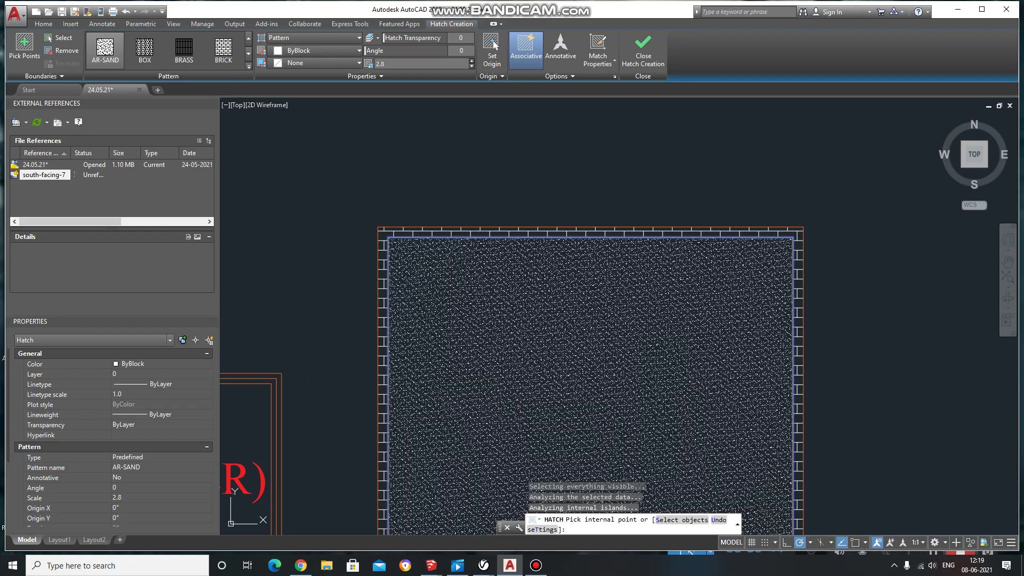
pyautogui.write('3.6')
pyautogui.press('Return')
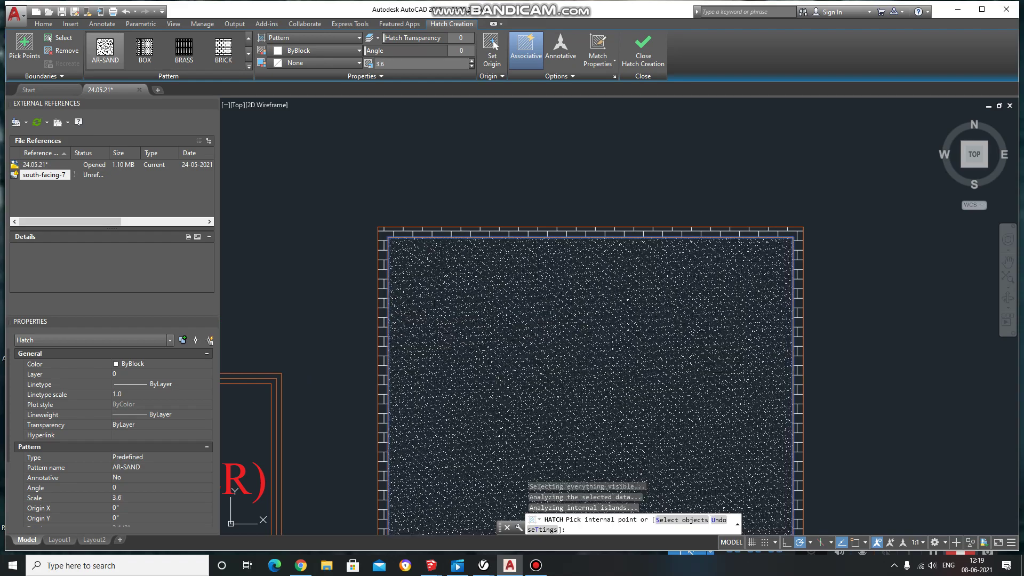
pyautogui.write('4.6')
pyautogui.press('Return')
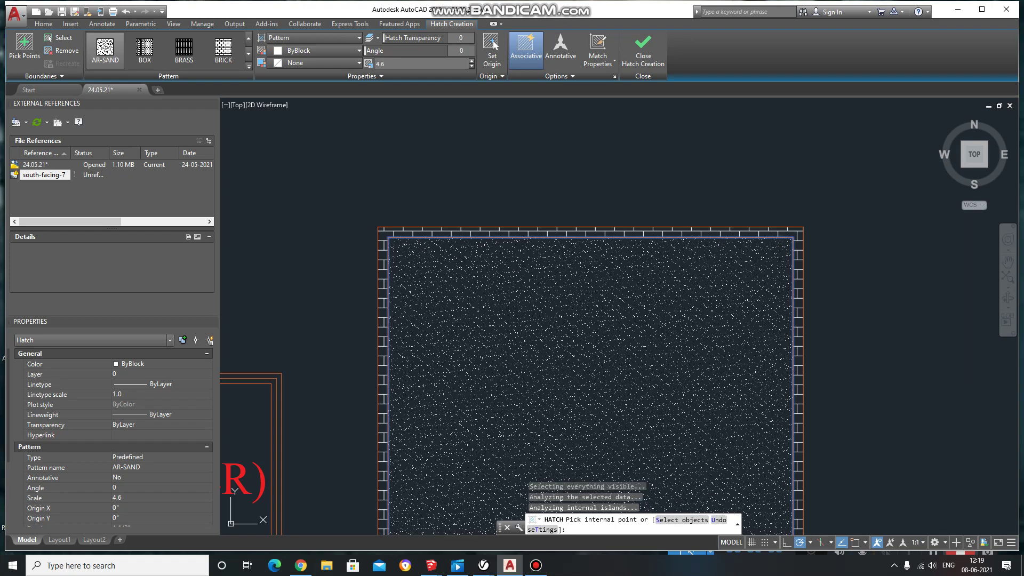
pyautogui.write('5.5')
pyautogui.press('Return')
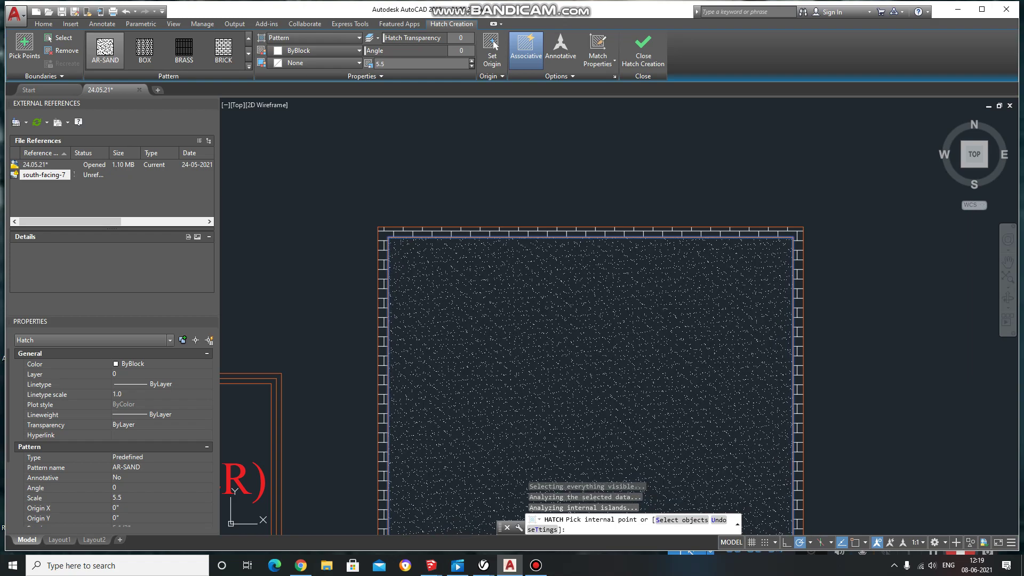
pyautogui.write('5.7')
pyautogui.press('Return')
pyautogui.press('Return')
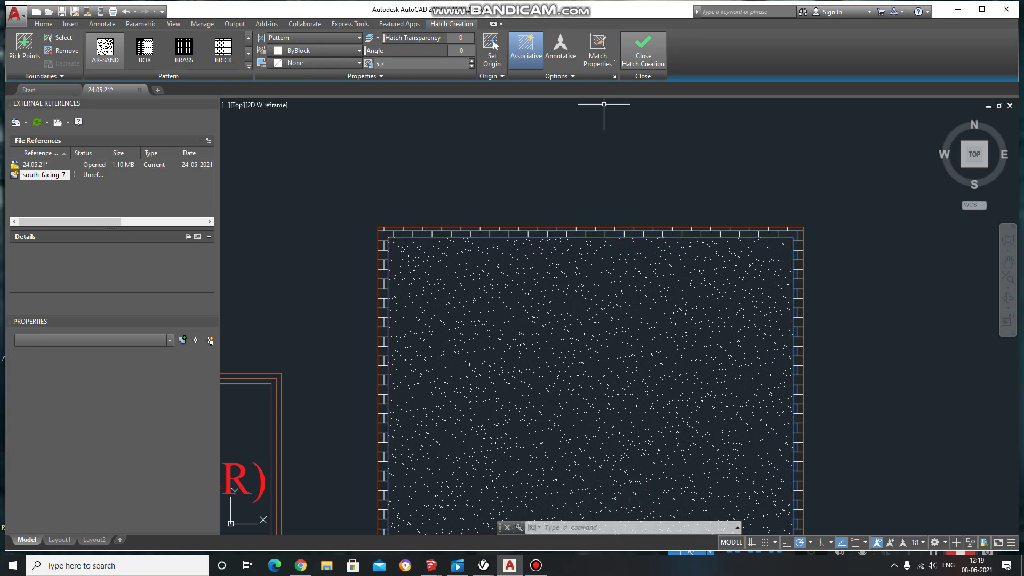
pyautogui.press('Return')
pyautogui.moveTo(688, 490); pyautogui.dragTo(574, 379, button='middle')
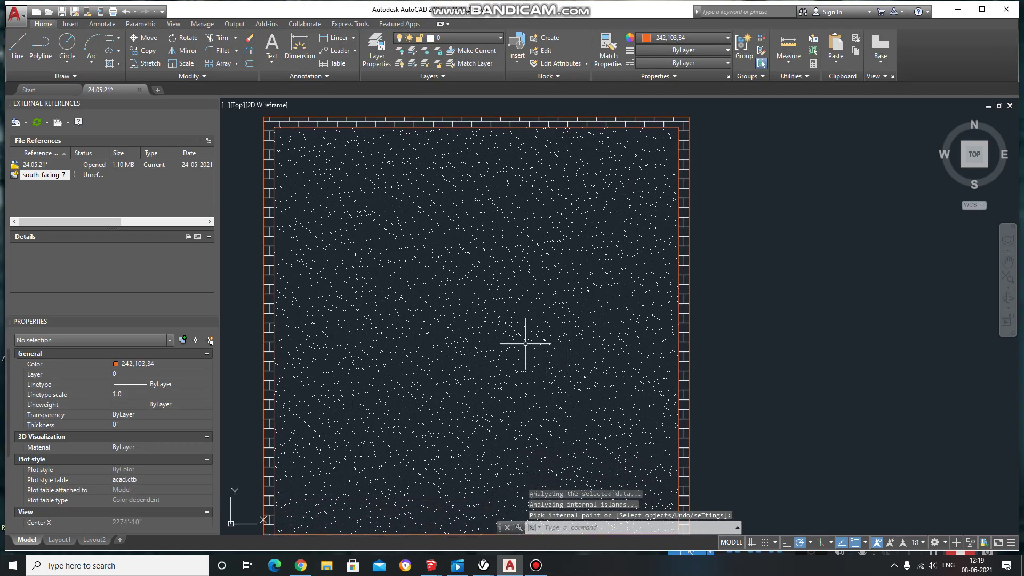
# Step: Open the sand hatch and confirm its scale of 5.7 in Quick Properties
pyautogui.click(493, 294)
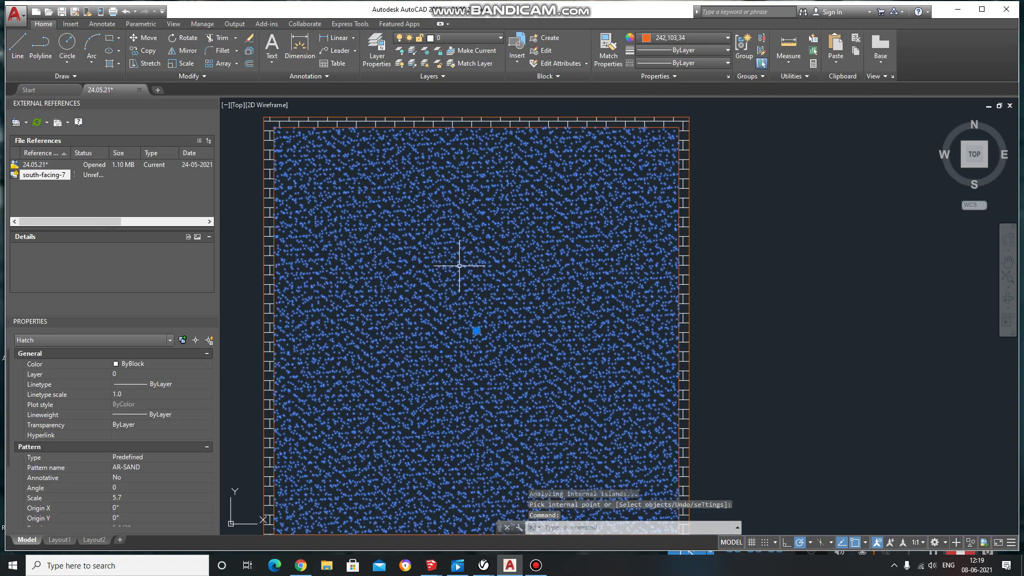
pyautogui.doubleClick(478, 265)
pyautogui.press('Return')
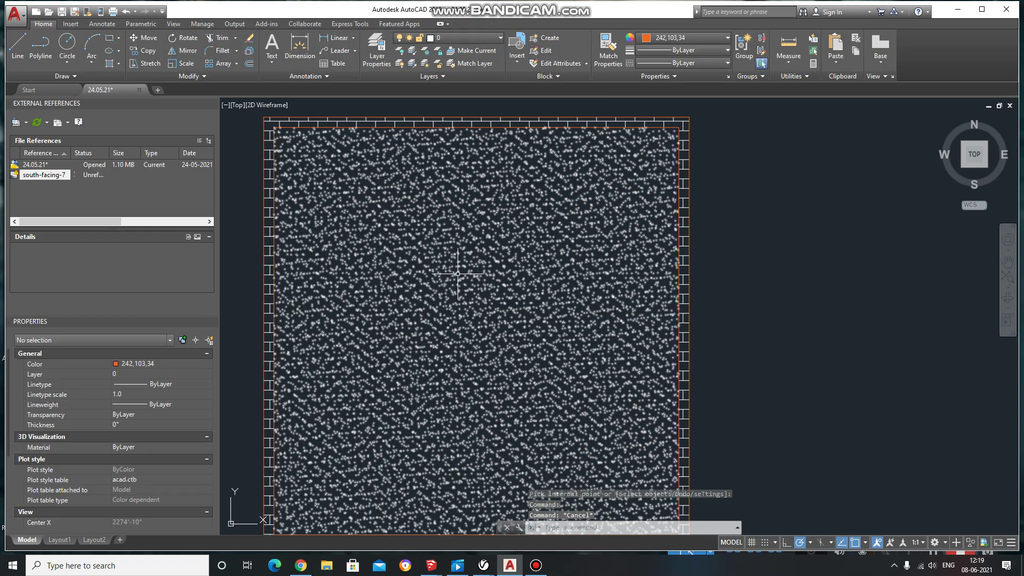
pyautogui.press('Escape')
pyautogui.click(450, 268)
pyautogui.click(429, 245)
pyautogui.doubleClick(429, 245)
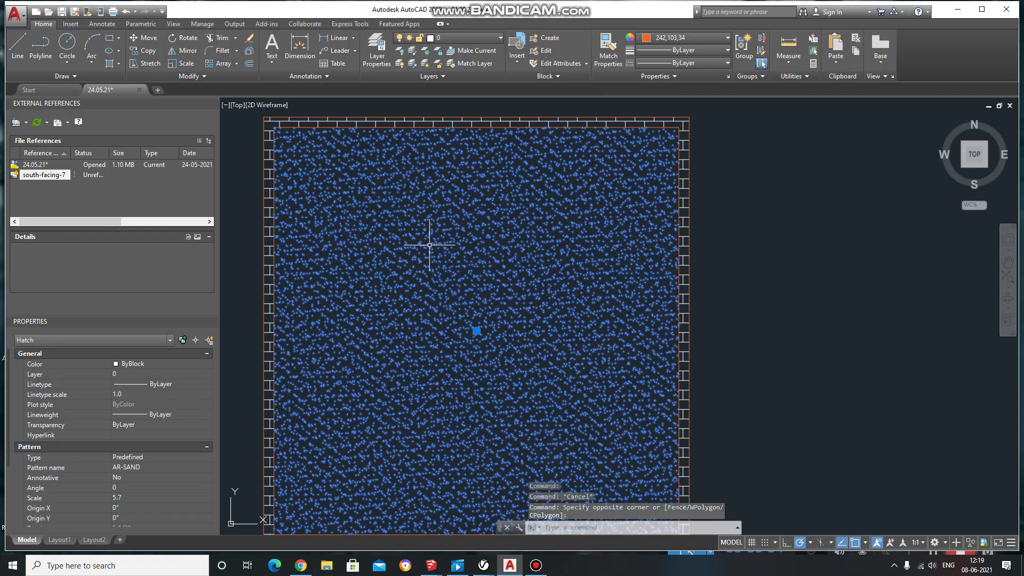
pyautogui.press('Escape')
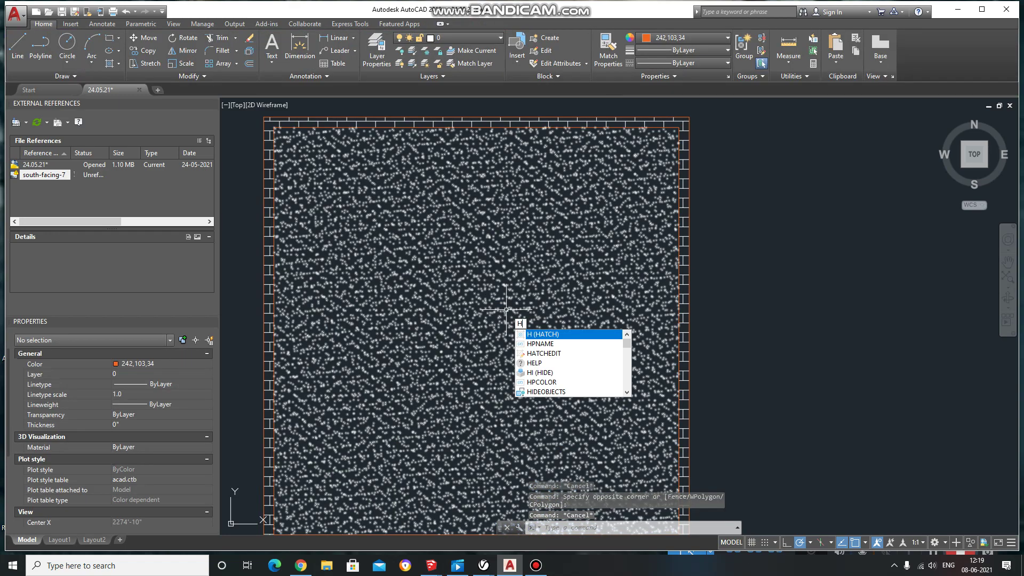
pyautogui.click(463, 237)
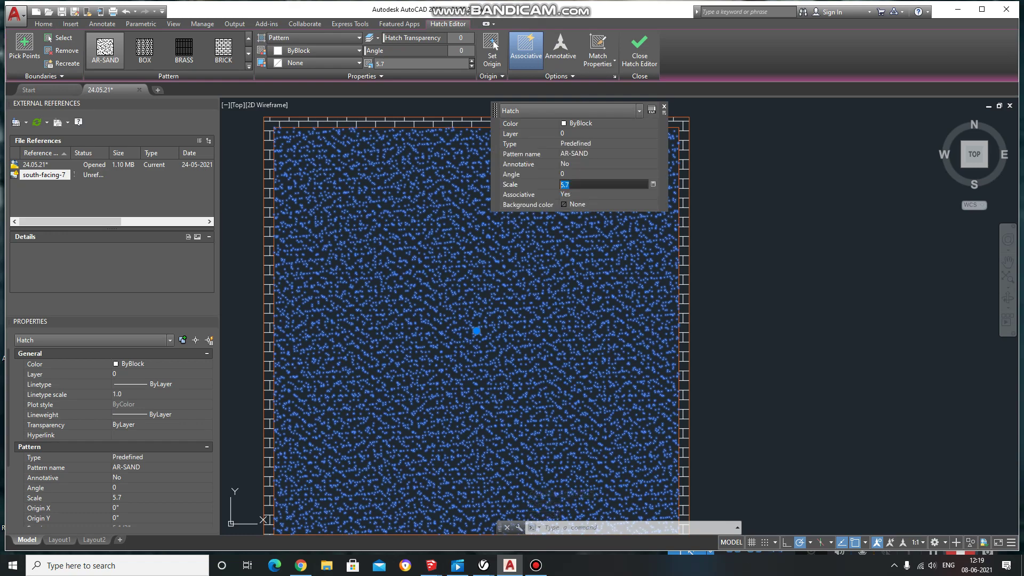
pyautogui.press('Escape')
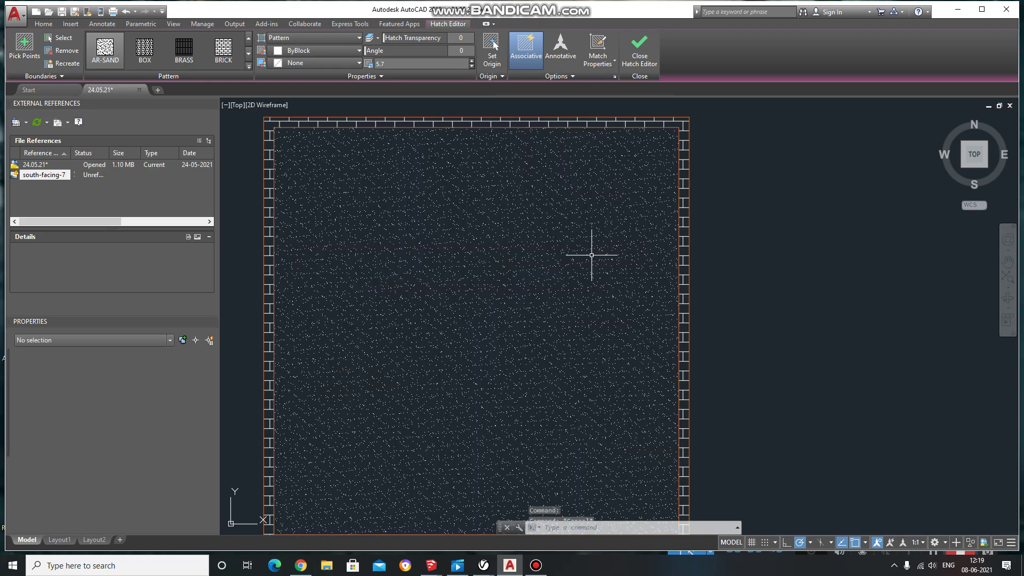
# Step: Window-select the sand hatch and reopen it in the Hatch Editor
pyautogui.click(565, 243)
pyautogui.click(539, 228)
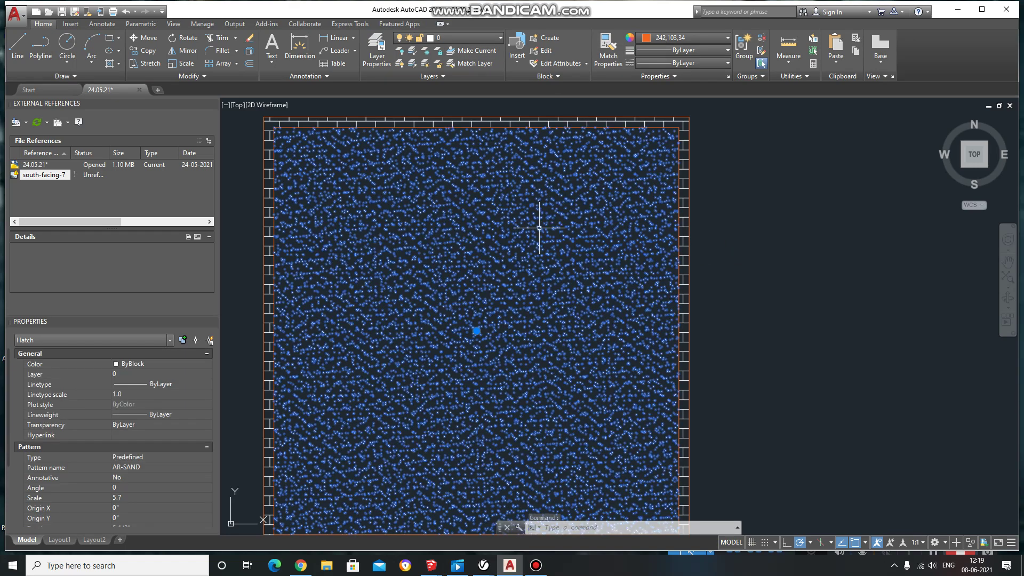
pyautogui.doubleClick(539, 228)
pyautogui.click(467, 198)
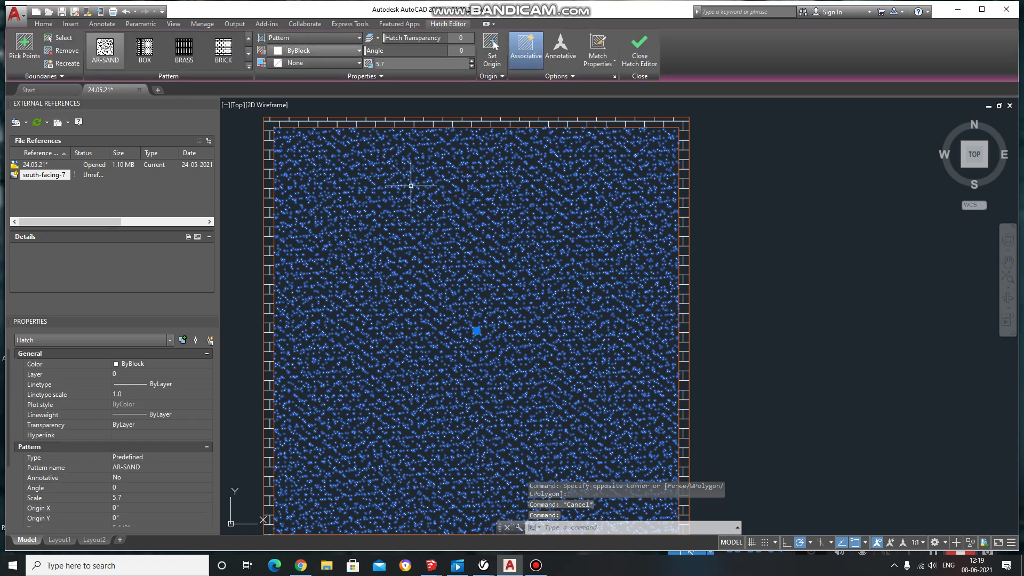
# Step: Colour the selected sand hatch 248,153,30
pyautogui.click(315, 50)
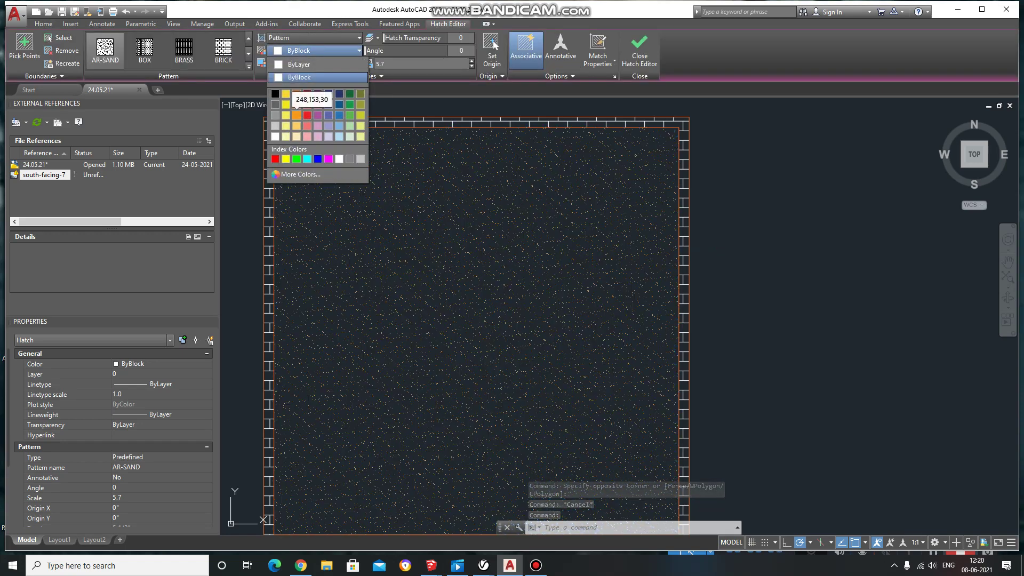
pyautogui.click(296, 105)
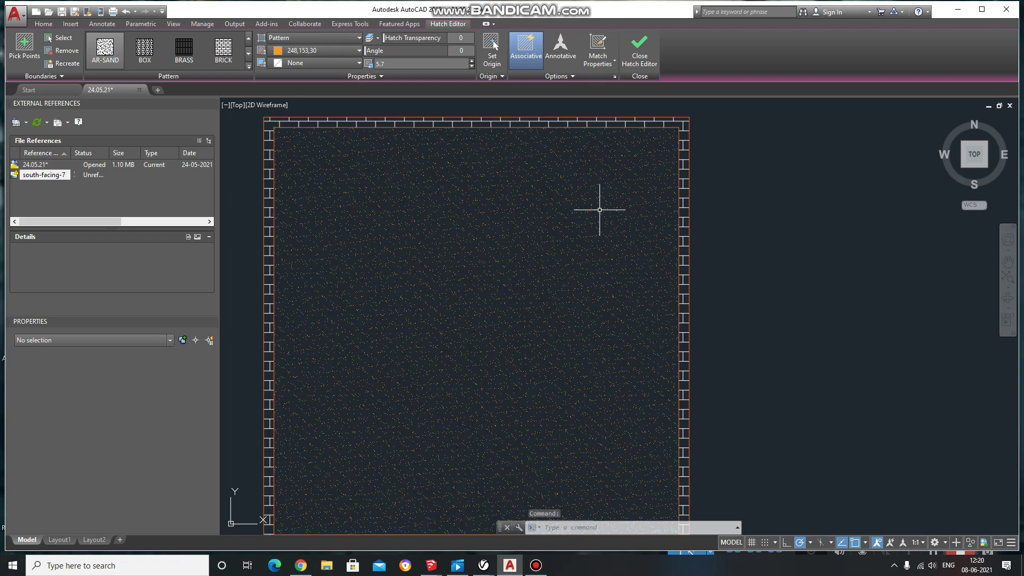
pyautogui.press('Escape')
pyautogui.scroll(3, 598, 210)
pyautogui.scroll(-2, 523, 222)
pyautogui.scroll(4, 533, 228)
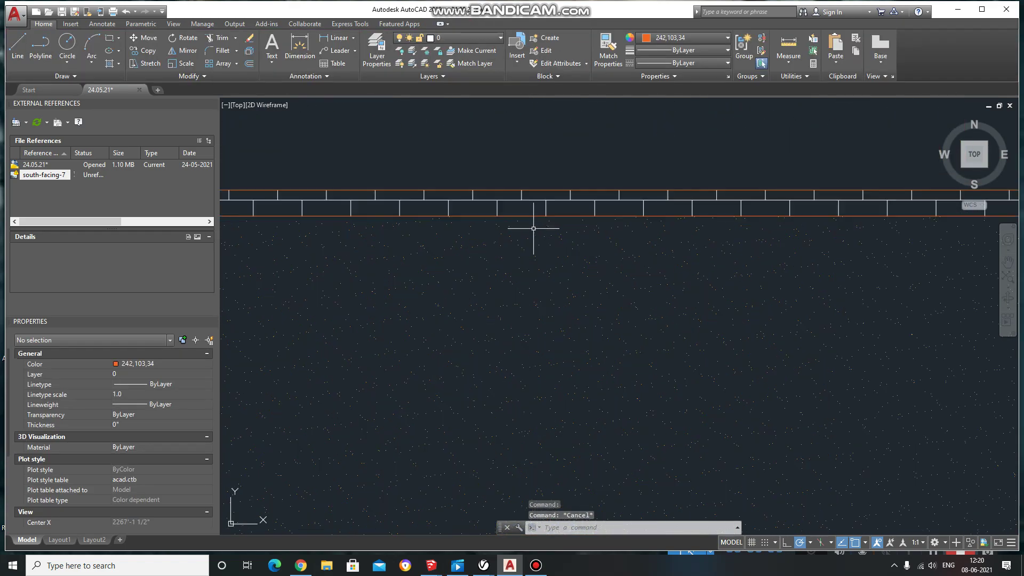
# Step: Select the brick wall hatch and colour it red 237,31,36
pyautogui.click(533, 197)
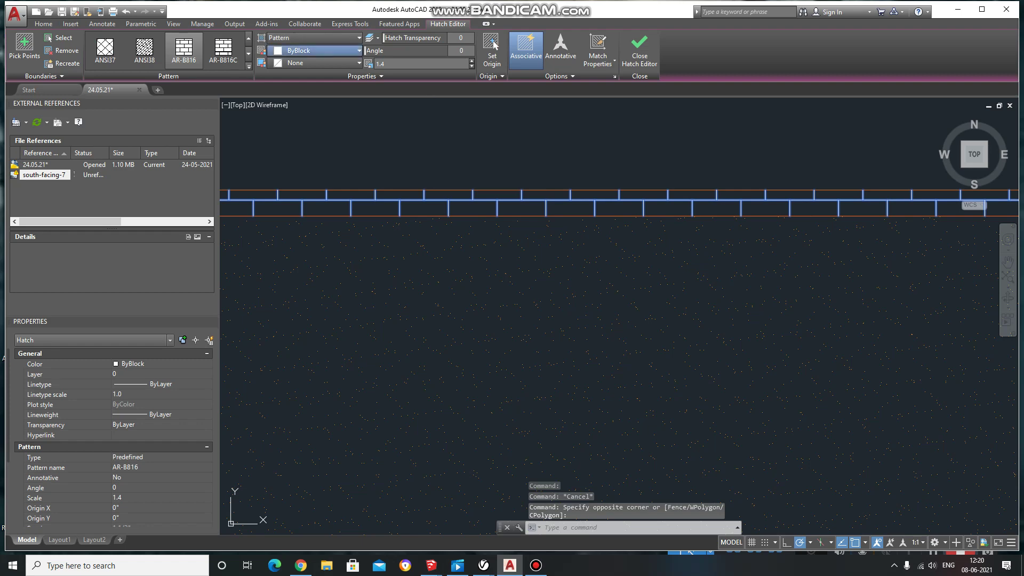
pyautogui.click(358, 50)
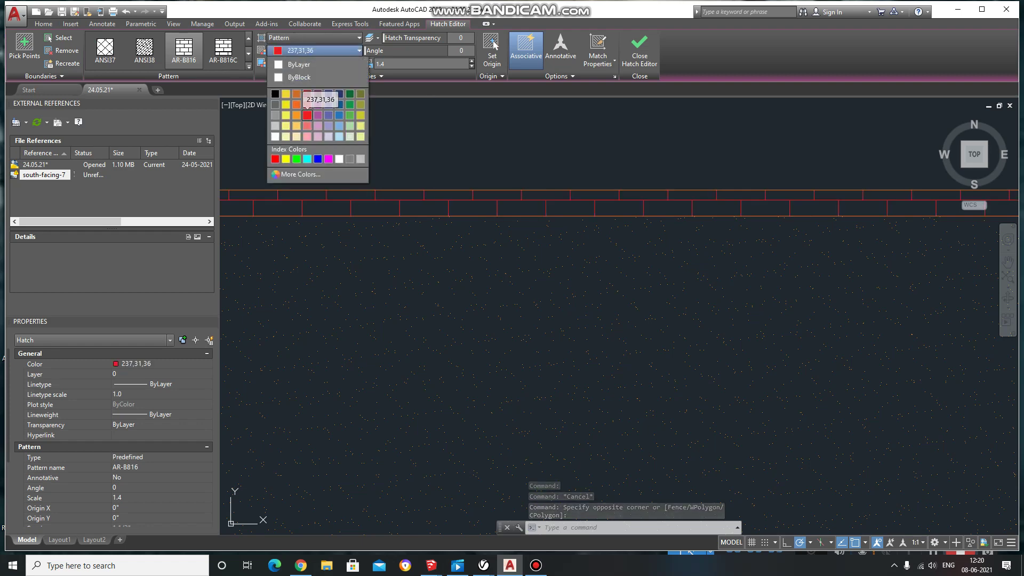
pyautogui.press('Escape')
pyautogui.scroll(-2, 469, 213)
pyautogui.press('Escape')
# Step: Reframe the walled room and window-select the sand floor hatch
pyautogui.moveTo(921, 332); pyautogui.dragTo(921, 229, button='middle')
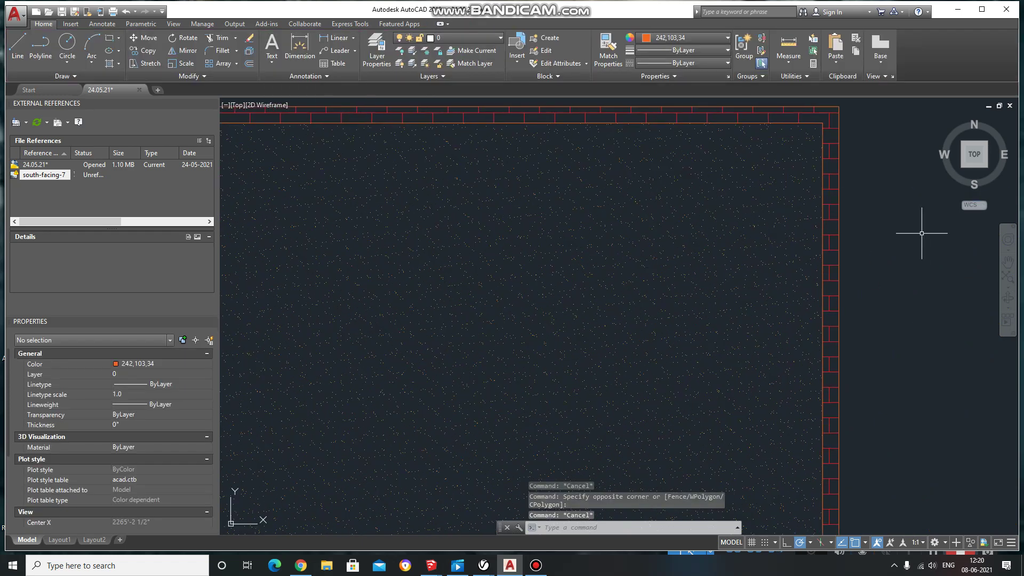
pyautogui.scroll(-3, 869, 251)
pyautogui.scroll(2, 646, 205)
pyautogui.moveTo(647, 206); pyautogui.dragTo(650, 270, button='middle')
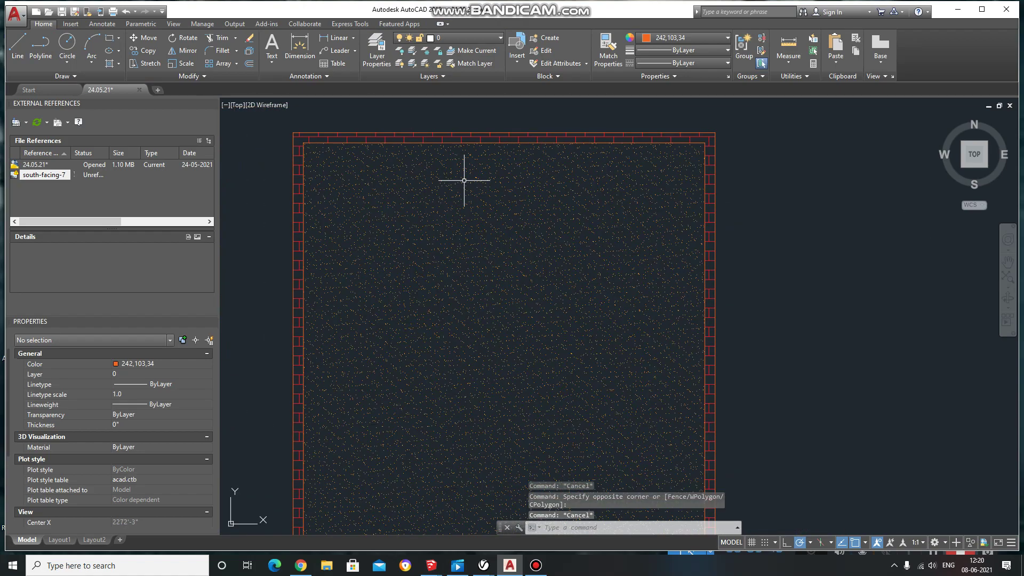
pyautogui.click(435, 230)
pyautogui.click(387, 208)
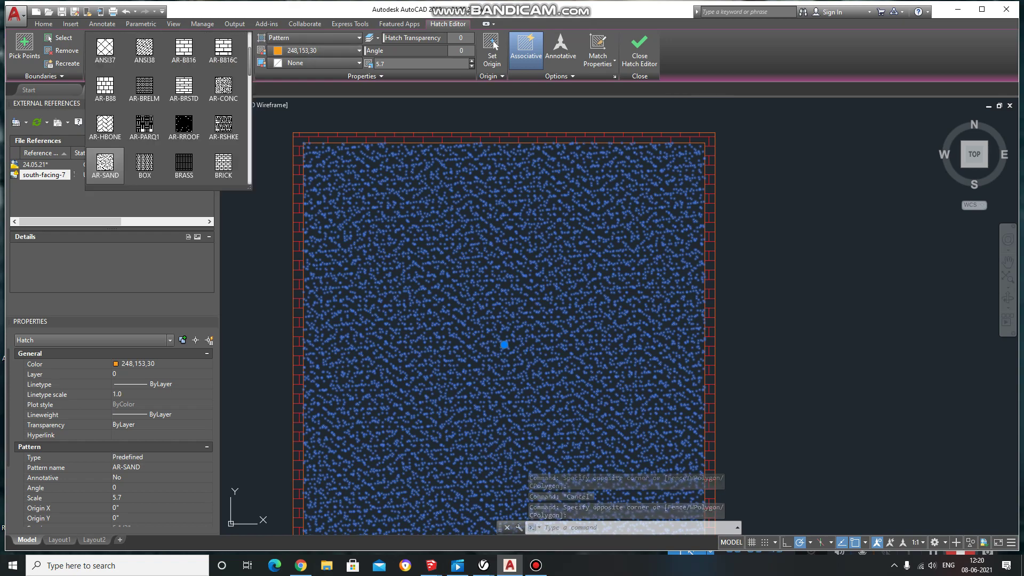
# Step: Scroll through the pattern gallery previewing other patterns on the floor
pyautogui.scroll(-2, 168, 109)
pyautogui.scroll(-2, 168, 110)
pyautogui.scroll(-2, 168, 109)
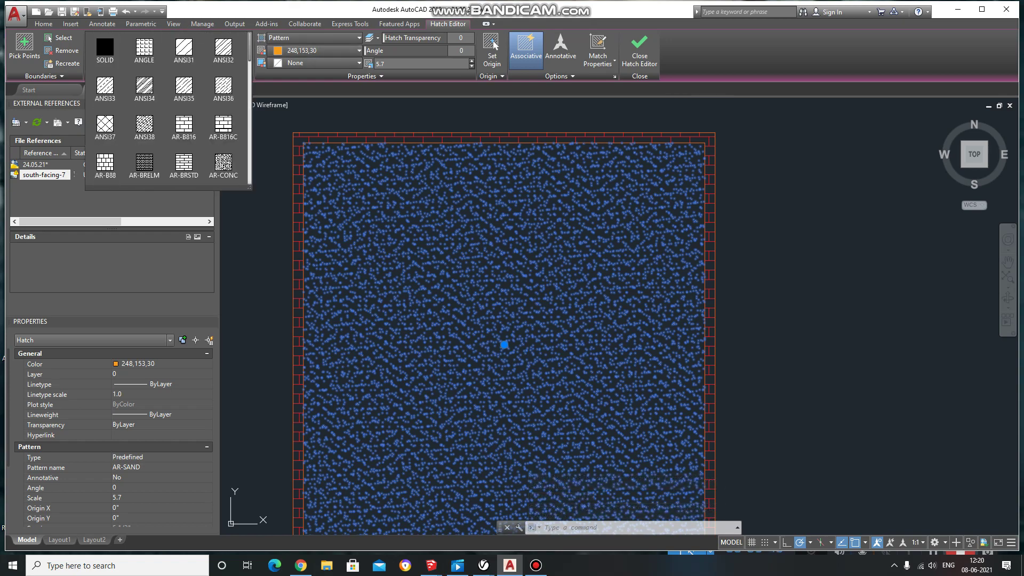
pyautogui.scroll(-3, 168, 109)
pyautogui.scroll(2, 168, 109)
pyautogui.scroll(2, 168, 109)
pyautogui.scroll(2, 168, 110)
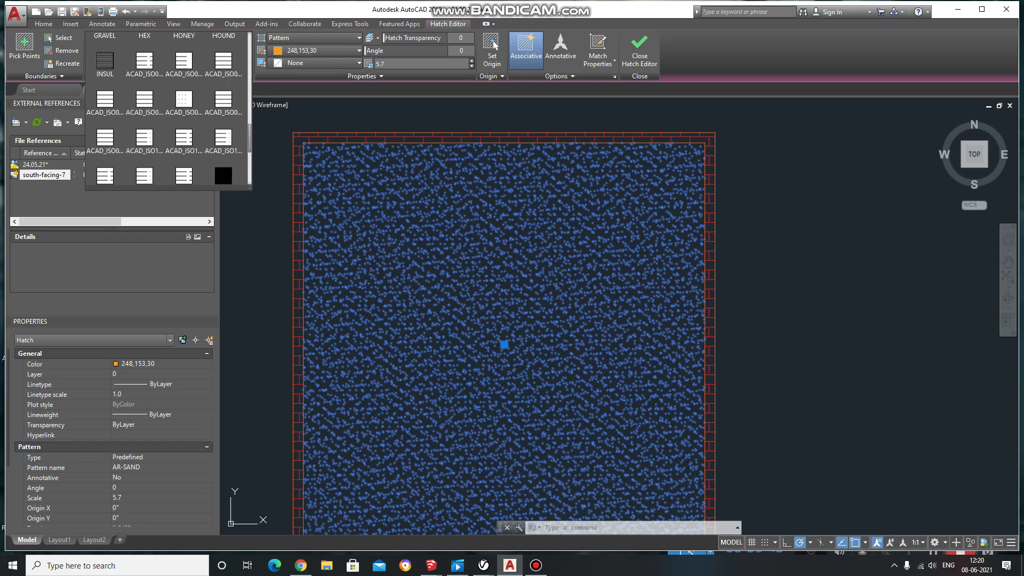
pyautogui.scroll(2, 168, 109)
pyautogui.scroll(2, 168, 109)
pyautogui.scroll(2, 168, 109)
pyautogui.scroll(2, 168, 110)
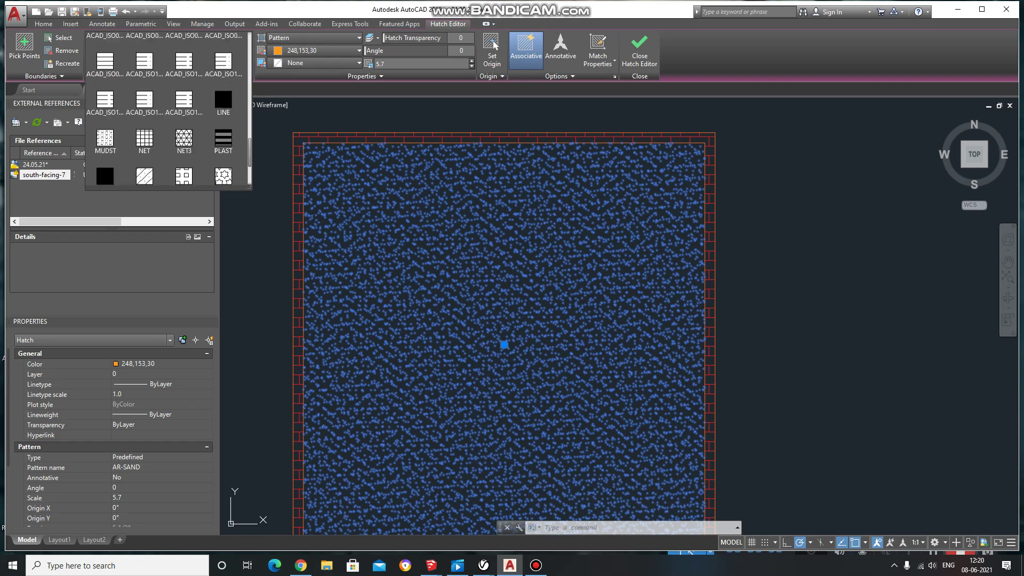
pyautogui.scroll(2, 168, 110)
pyautogui.press('Escape')
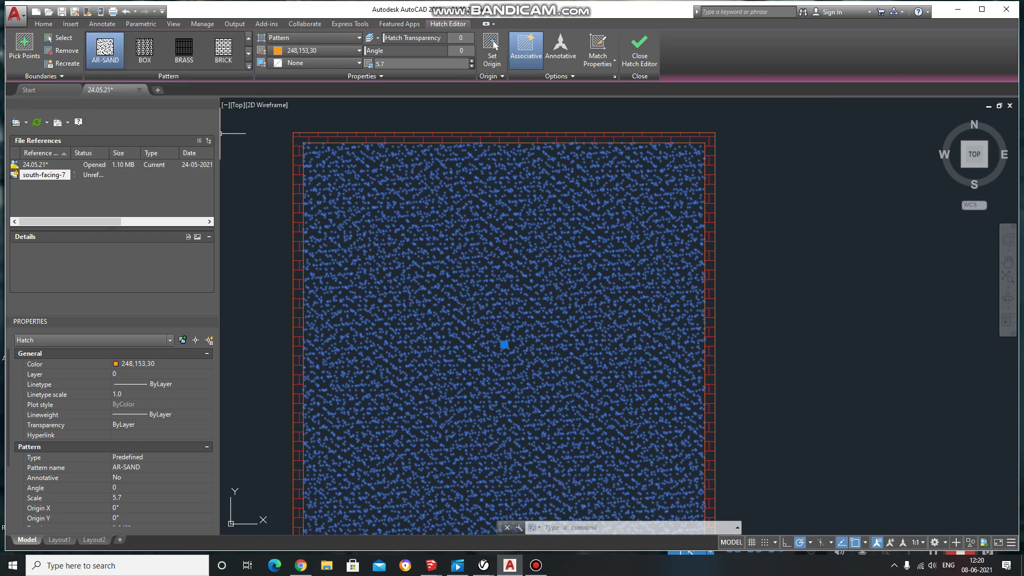
# Step: Browse the full pattern list again, then deselect the floor keeping AR-SAND
pyautogui.click(249, 67)
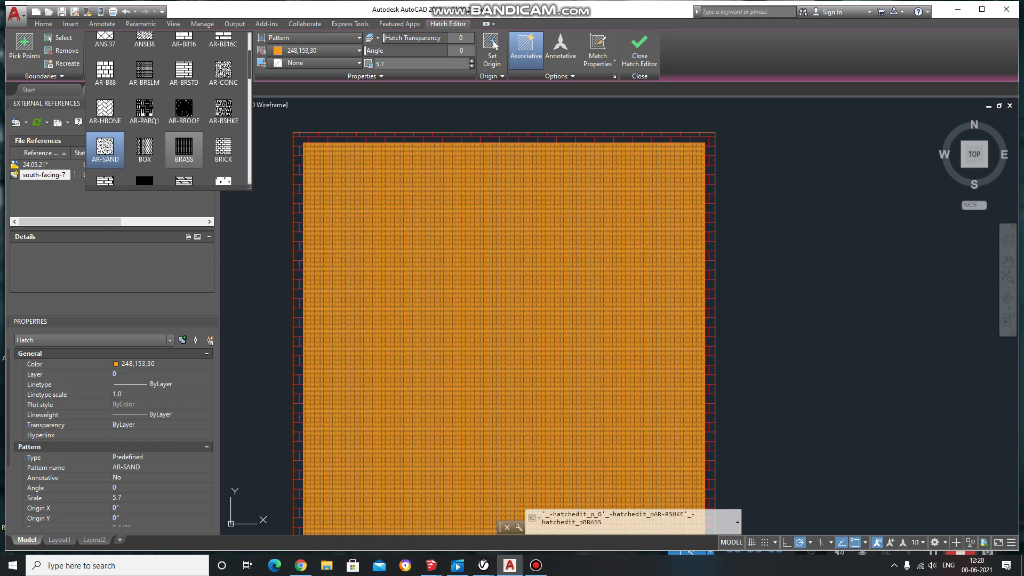
pyautogui.scroll(-6, 145, 112)
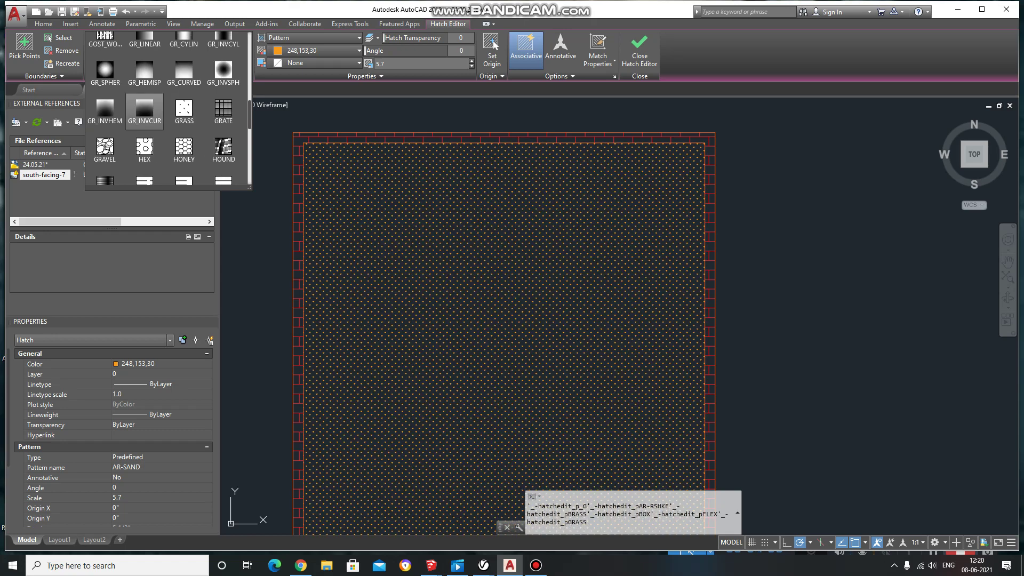
pyautogui.scroll(-3, 160, 133)
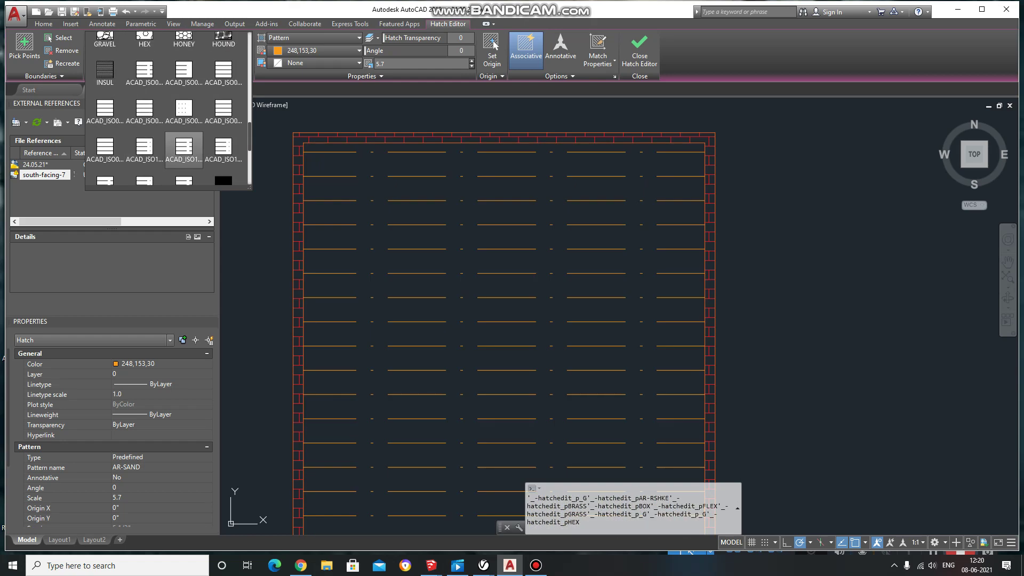
pyautogui.scroll(-5, 184, 128)
pyautogui.scroll(-1, 183, 128)
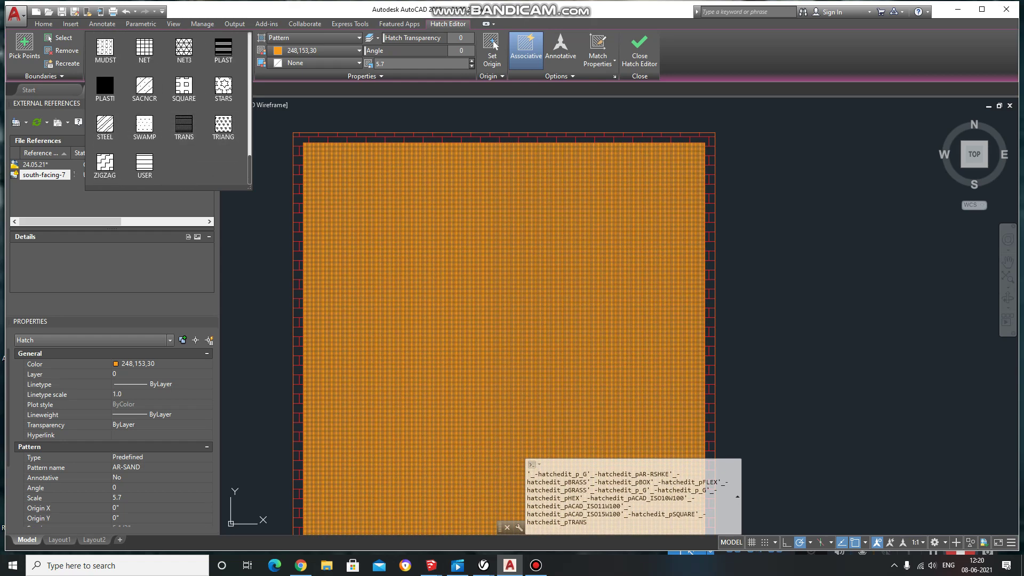
pyautogui.scroll(6, 165, 107)
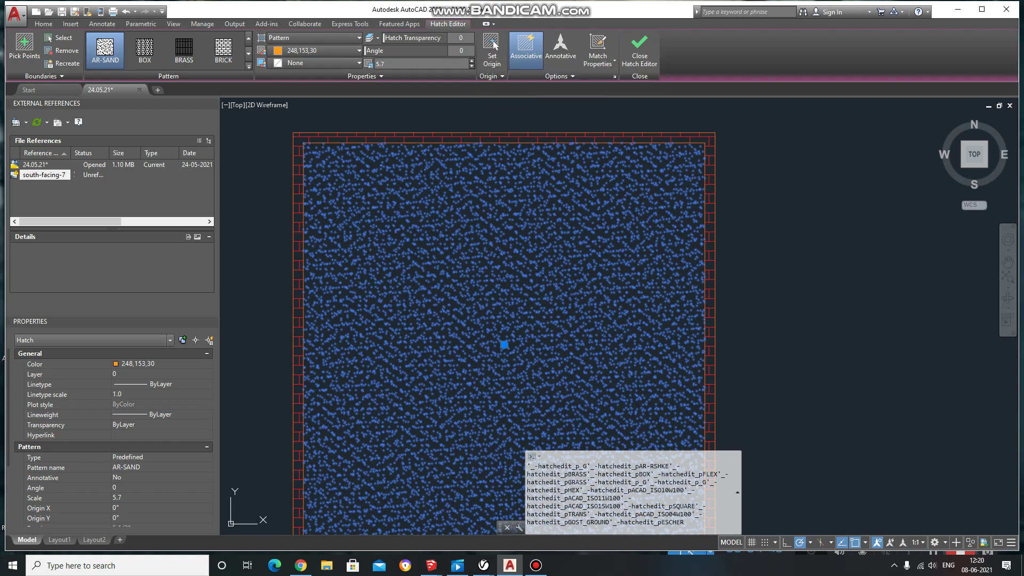
pyautogui.click(429, 125)
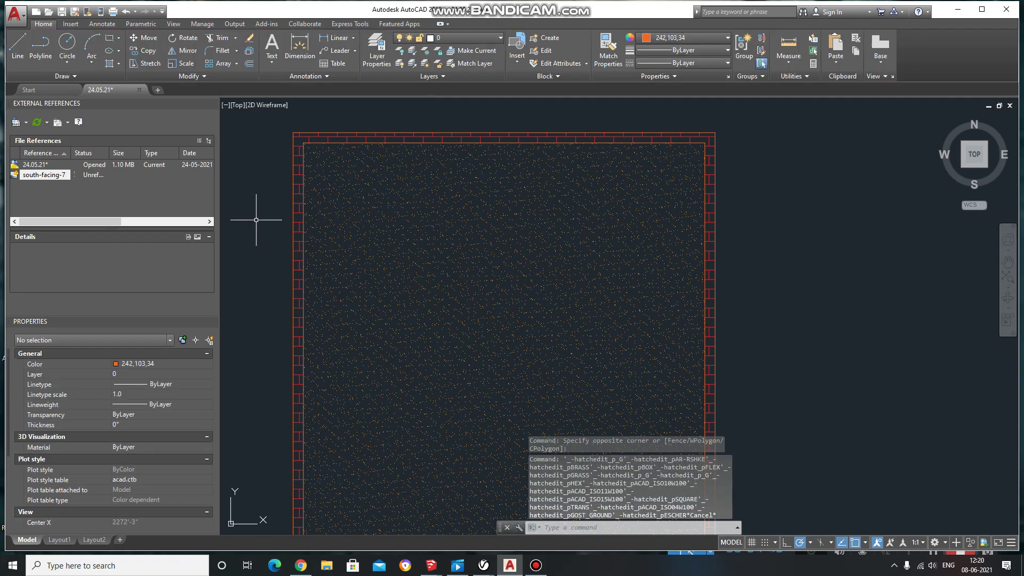
# Step: Select the red brick wall hatch and enter a 90° hatch angle
pyautogui.click(408, 137)
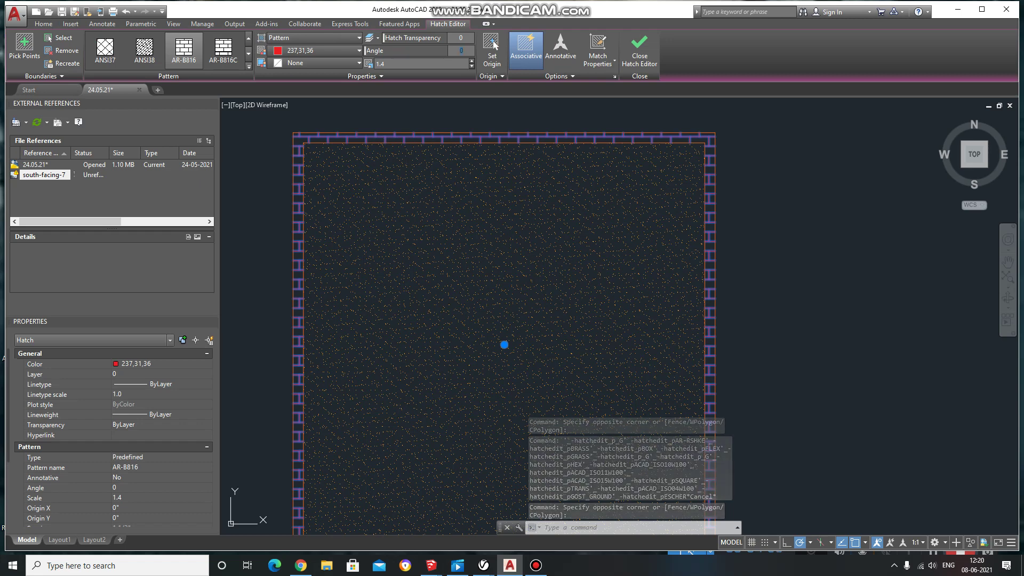
pyautogui.write('9')
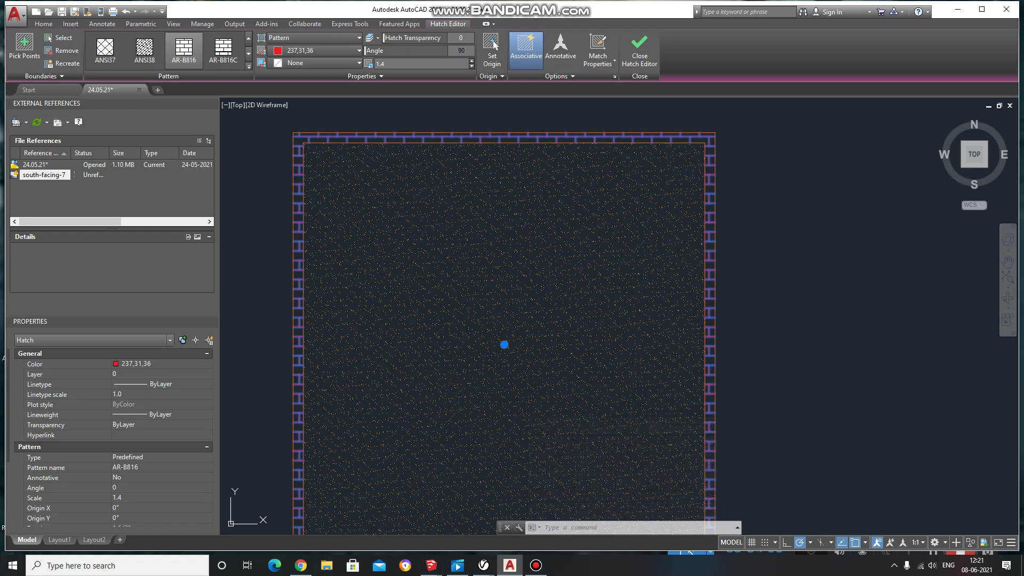
pyautogui.press('Return')
pyautogui.press('Escape')
pyautogui.scroll(2, 355, 155)
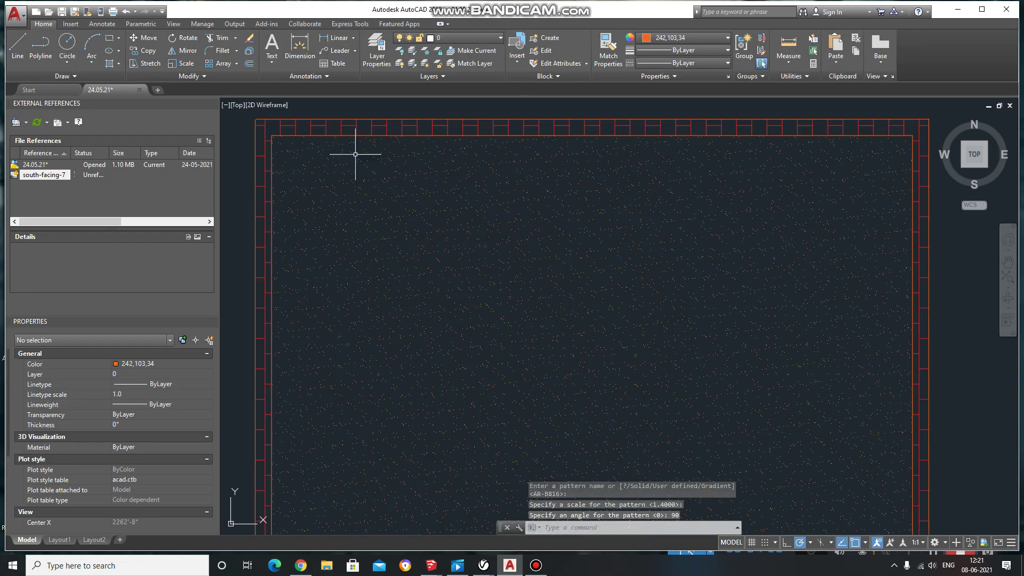
pyautogui.scroll(-5, 473, 172)
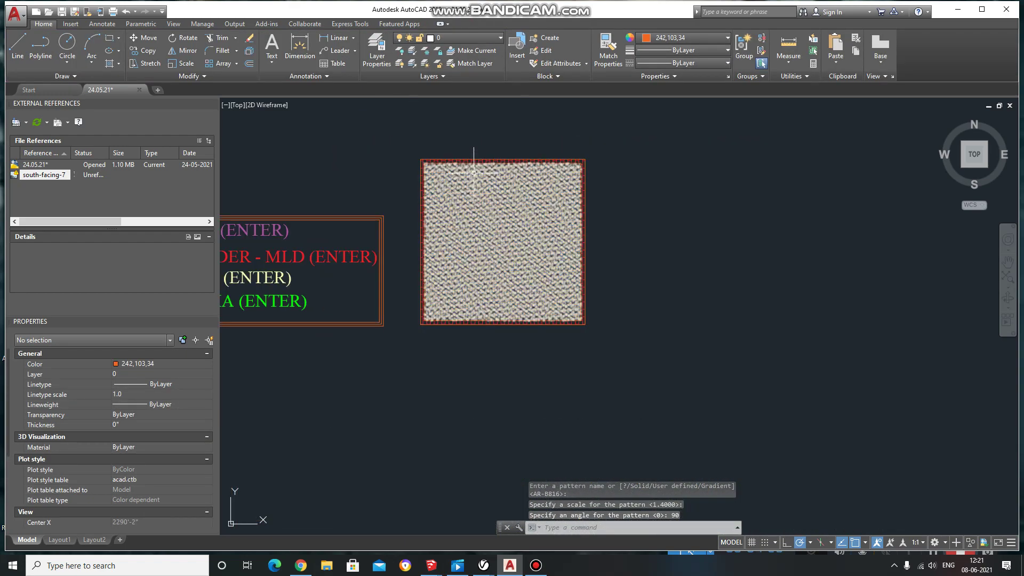
pyautogui.scroll(4, 459, 199)
pyautogui.click(462, 187)
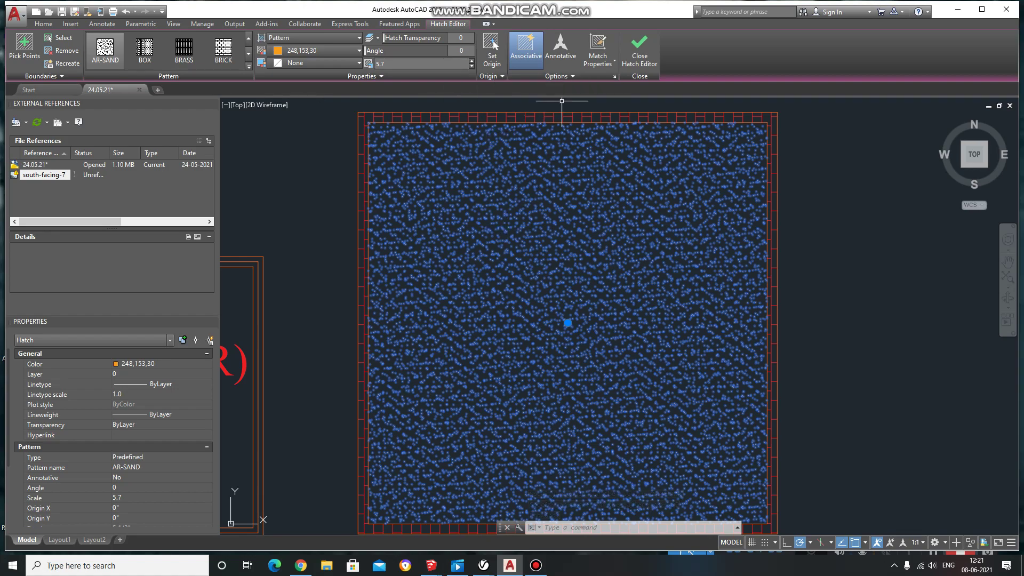
pyautogui.press('Escape')
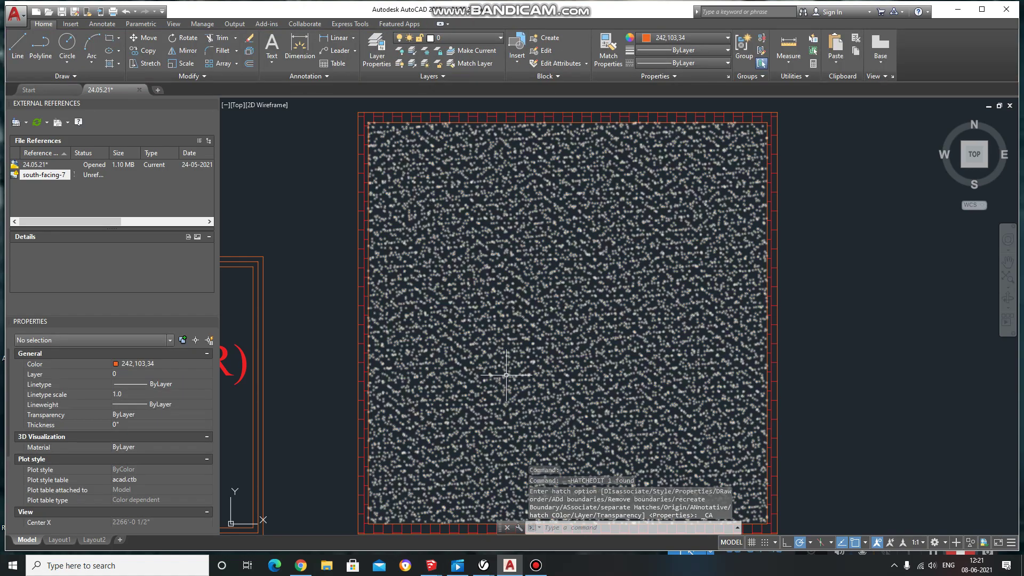
pyautogui.press('Escape')
pyautogui.press('Escape')
pyautogui.moveTo(400, 336); pyautogui.dragTo(487, 320, button='middle')
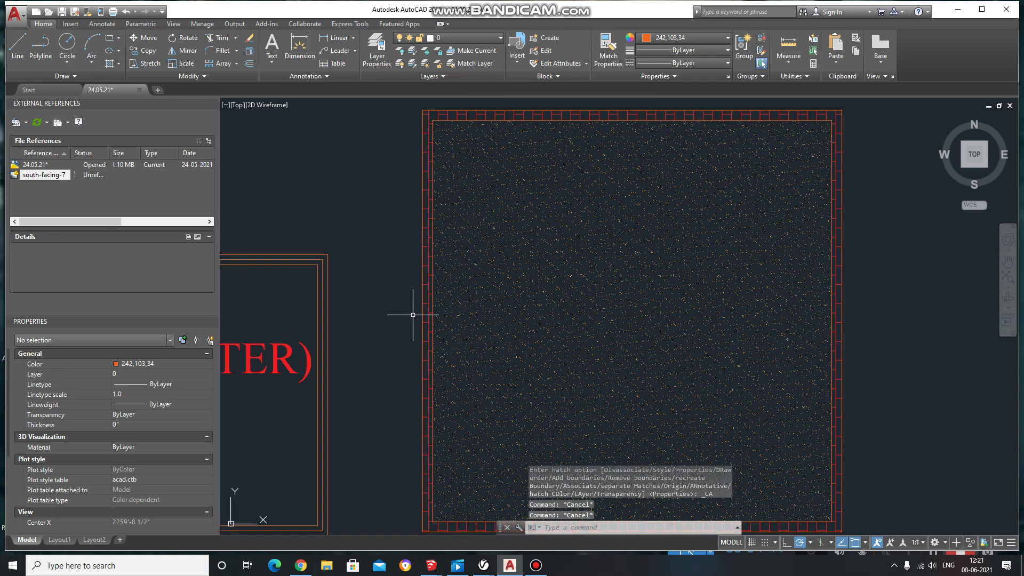
pyautogui.scroll(-3, 356, 332)
pyautogui.moveTo(357, 332)
pyautogui.mouseDown(button='middle')
pyautogui.moveTo(457, 342)
pyautogui.moveTo(584, 313)
pyautogui.moveTo(334, 335)
pyautogui.mouseUp(button='middle')
pyautogui.scroll(2, 710, 327)
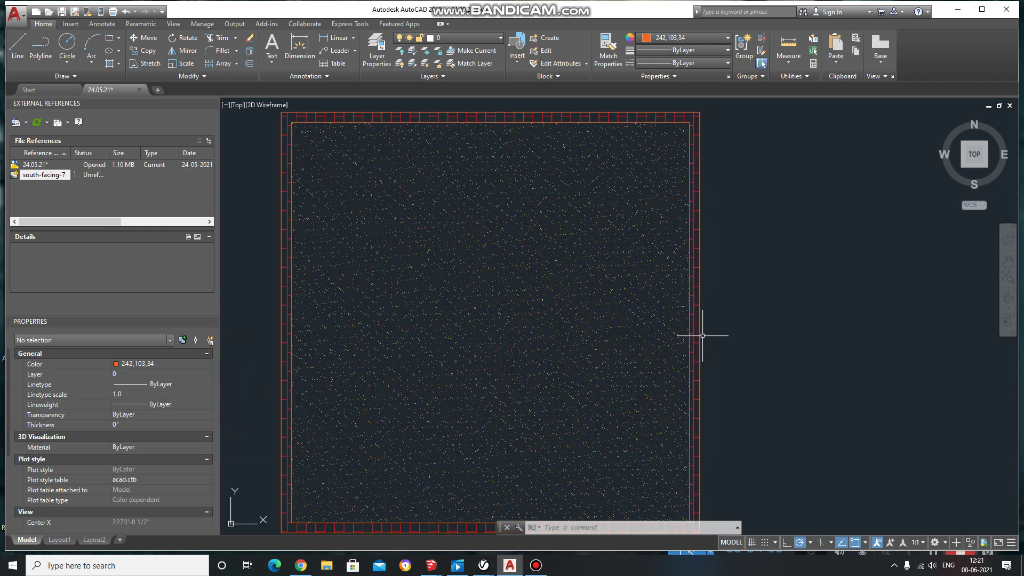
pyautogui.scroll(4, 688, 336)
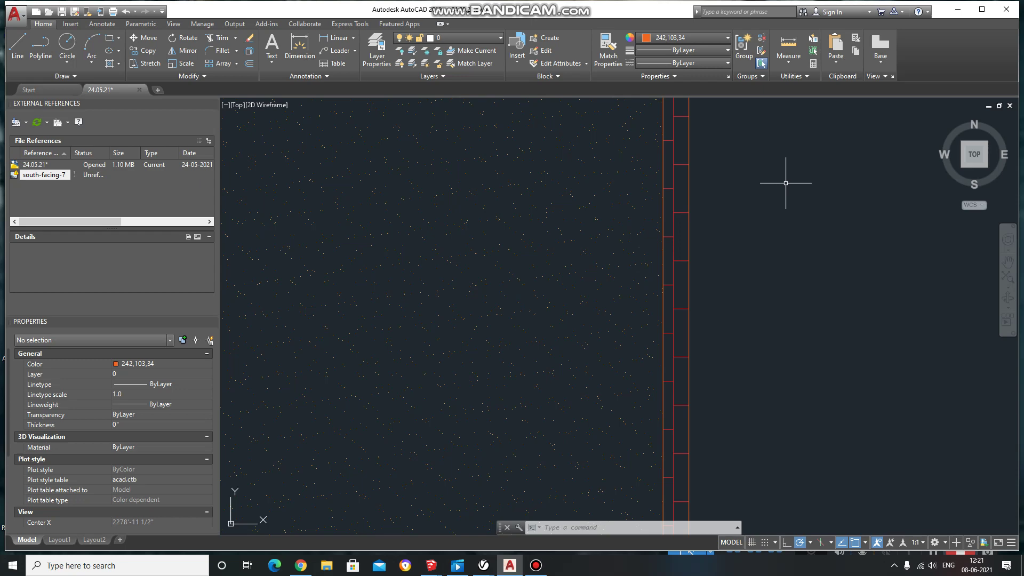
pyautogui.scroll(-1, 621, 286)
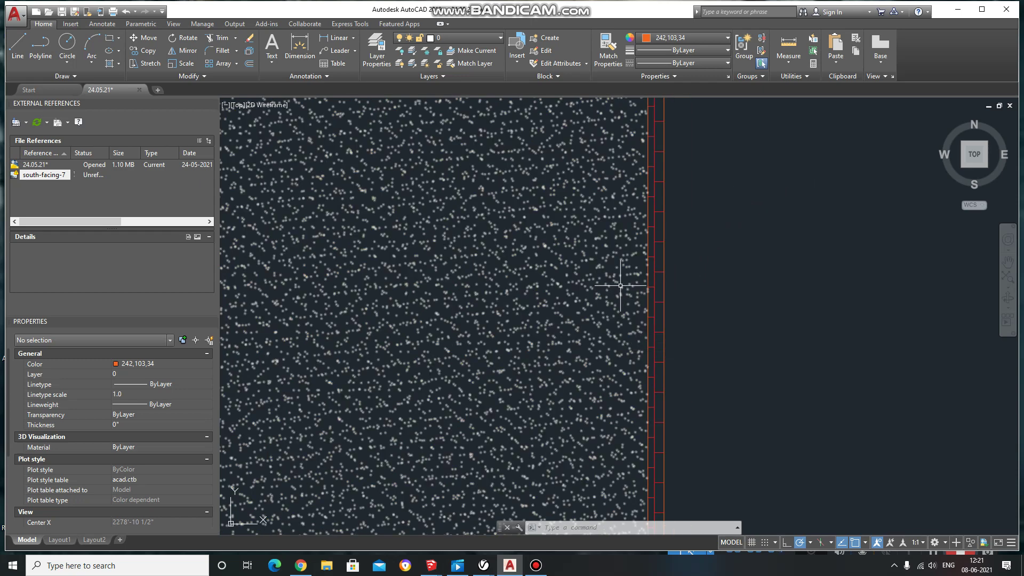
pyautogui.scroll(-2, 622, 269)
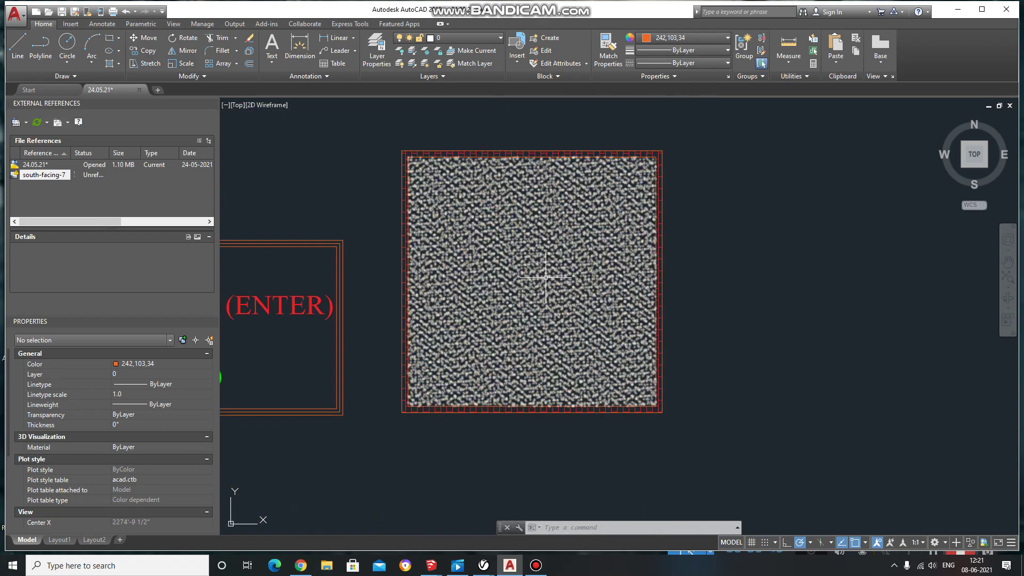
pyautogui.moveTo(389, 287); pyautogui.dragTo(516, 290, button='middle')
pyautogui.moveTo(310, 304)
pyautogui.mouseDown(button='middle')
pyautogui.moveTo(460, 305)
pyautogui.moveTo(221, 305)
pyautogui.mouseUp(button='middle')
pyautogui.scroll(4, 651, 285)
pyautogui.write('ML')
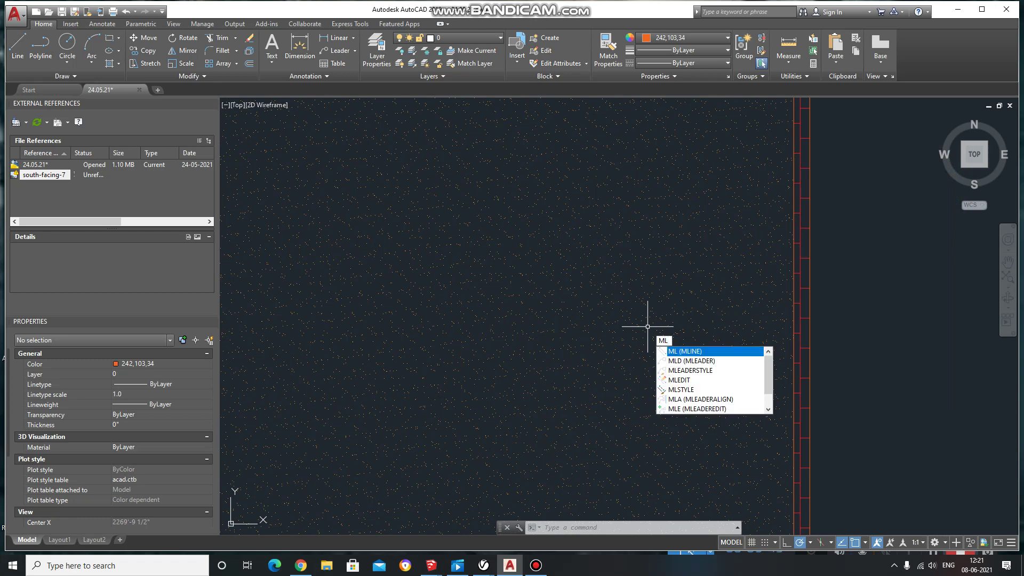
# Step: Edit the Standard multileader style to keep arial text, enlarge the text height and make label text green
pyautogui.write('s')
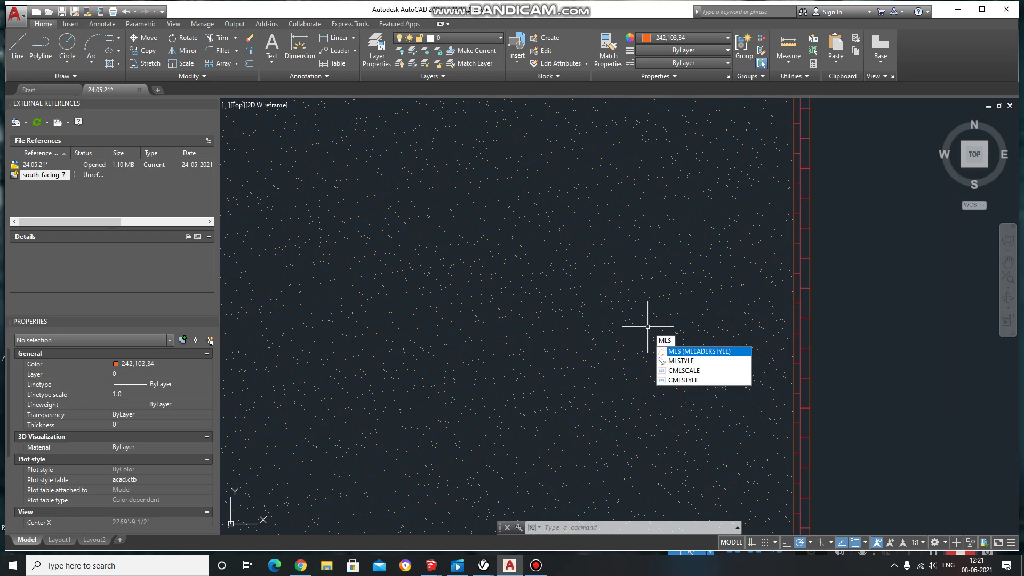
pyautogui.press('Return')
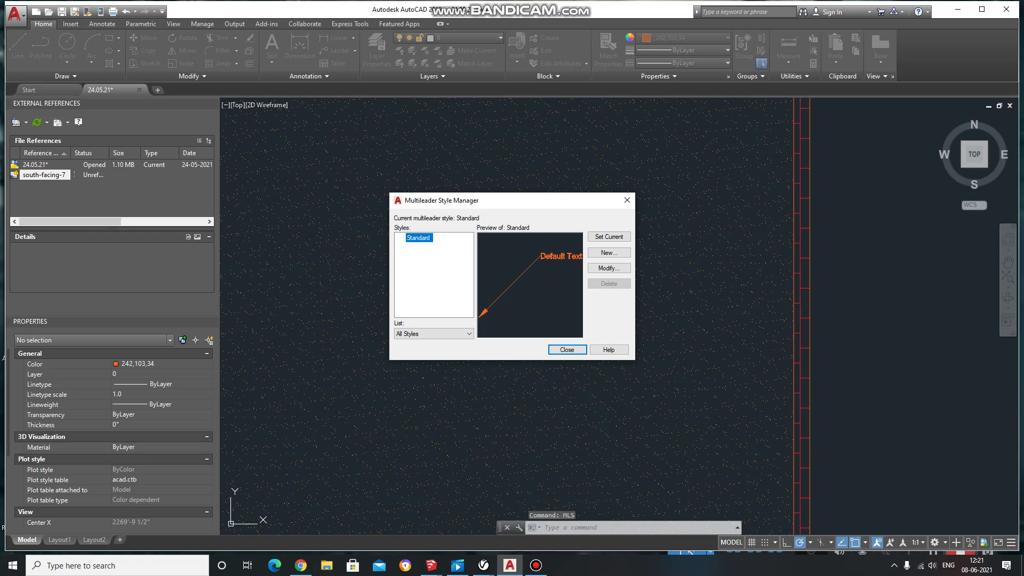
pyautogui.moveTo(535, 203); pyautogui.dragTo(595, 196)
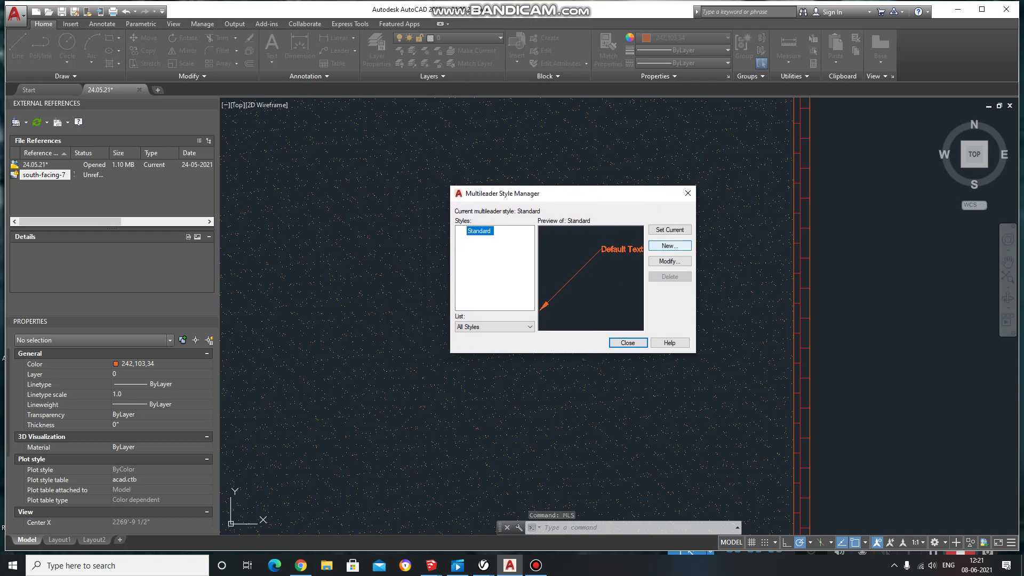
pyautogui.click(669, 261)
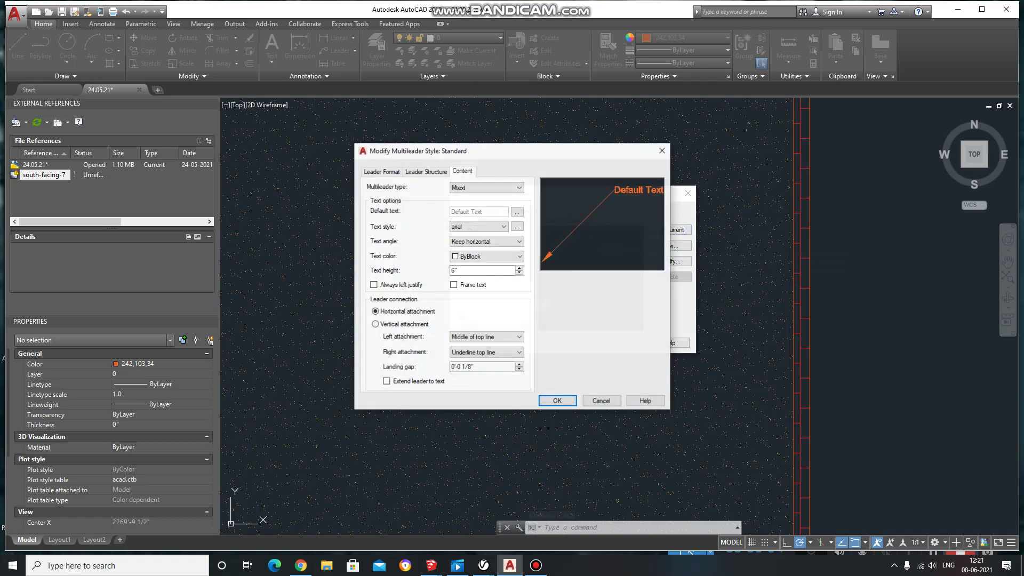
pyautogui.moveTo(454, 150); pyautogui.dragTo(594, 152)
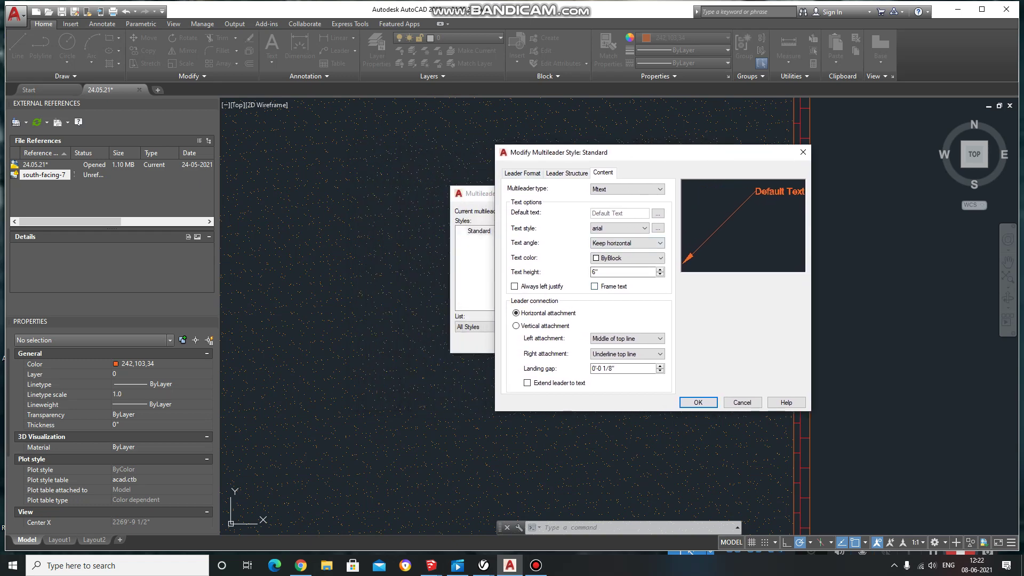
pyautogui.doubleClick(596, 272)
pyautogui.write("1'")
pyautogui.click(621, 228)
pyautogui.click(621, 229)
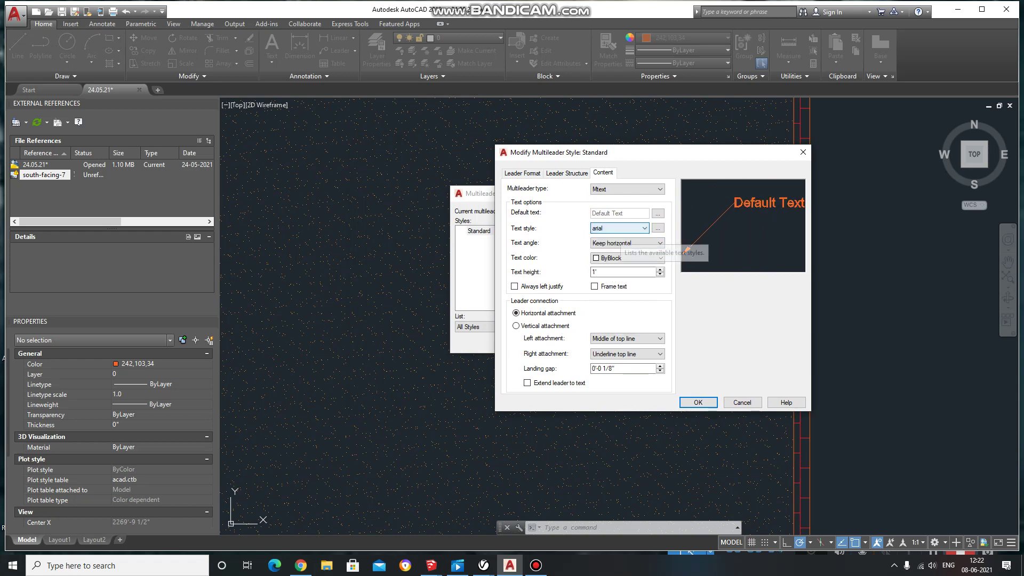
pyautogui.click(627, 258)
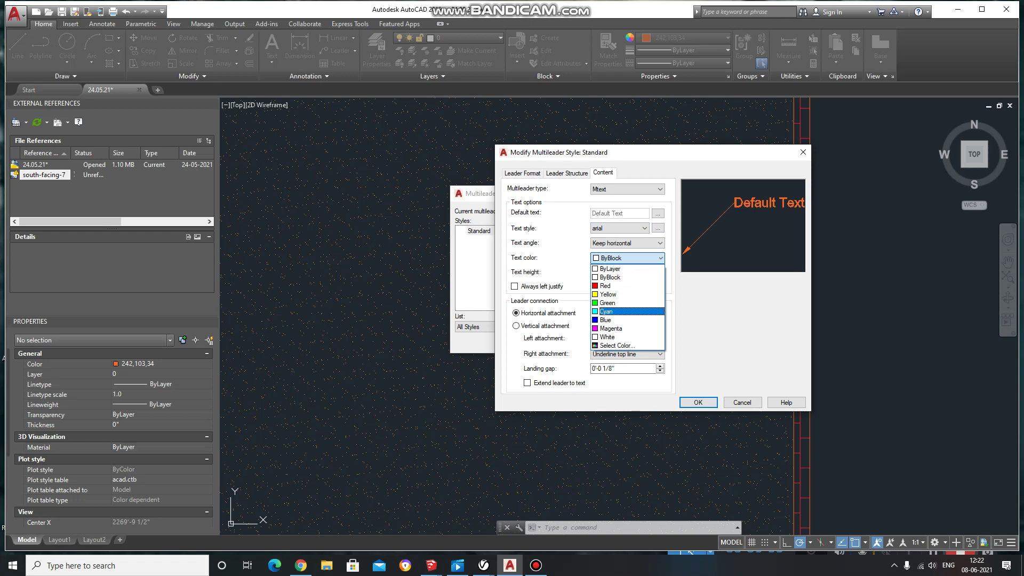
pyautogui.click(608, 302)
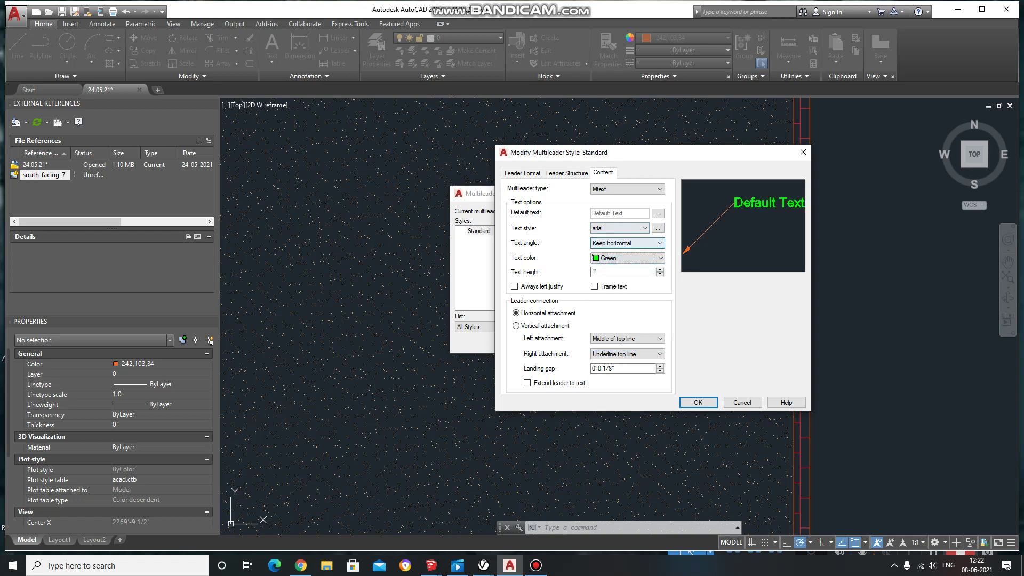
# Step: Give the Standard leaders cyan colour and 2' arrowheads, set text height 3, and apply
pyautogui.hotkey('ctrl', 'Tab')
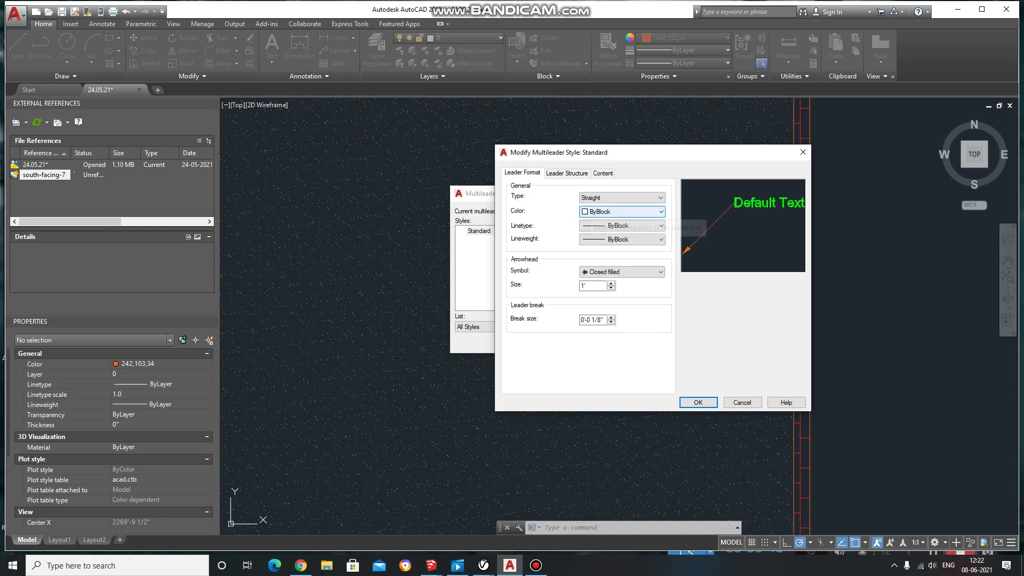
pyautogui.click(619, 212)
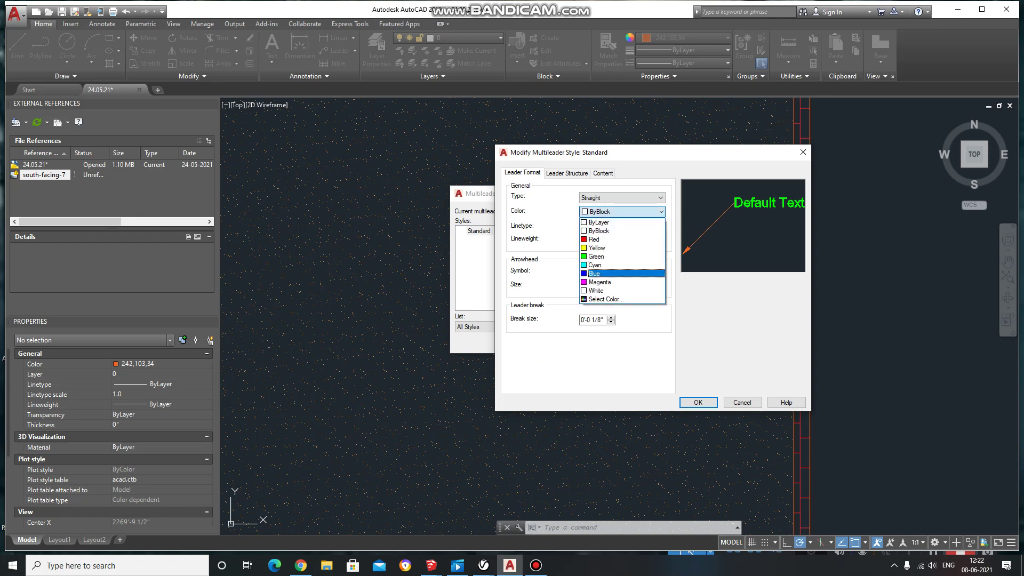
pyautogui.click(596, 260)
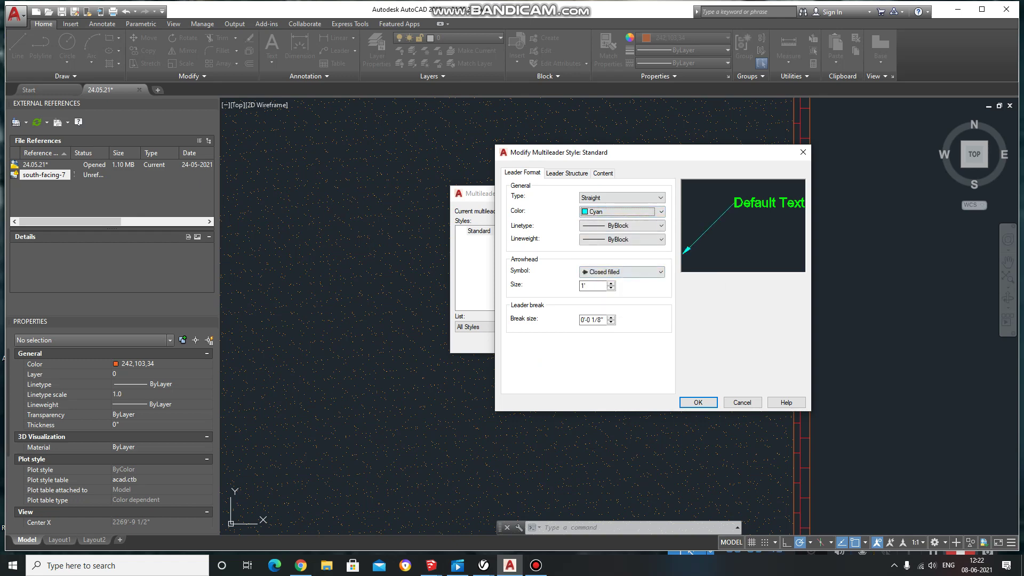
pyautogui.click(597, 286)
pyautogui.press('BackSpace')
pyautogui.hotkey('ctrl', 'shift', 'Tab')
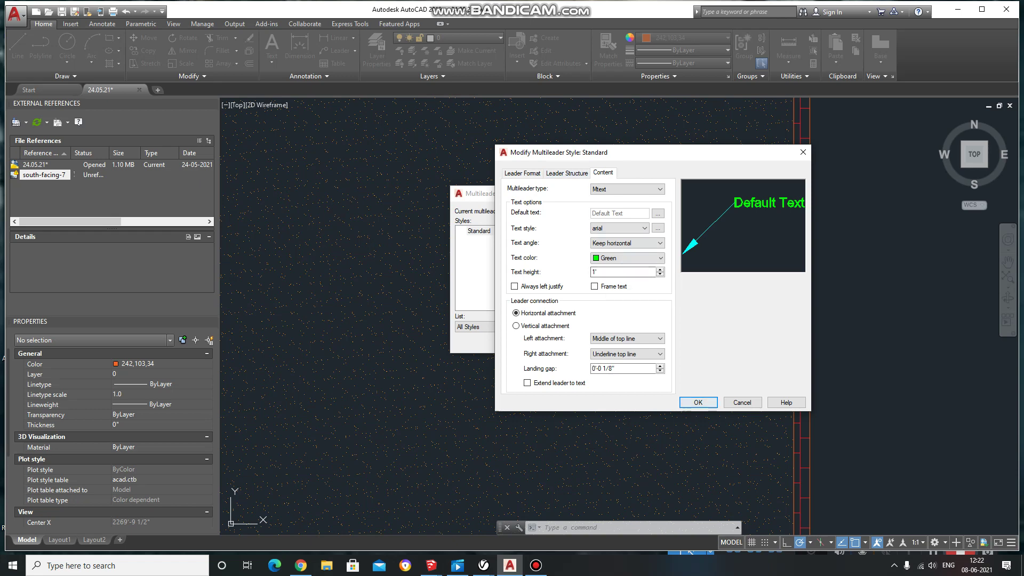
pyautogui.doubleClick(595, 272)
pyautogui.press('Return')
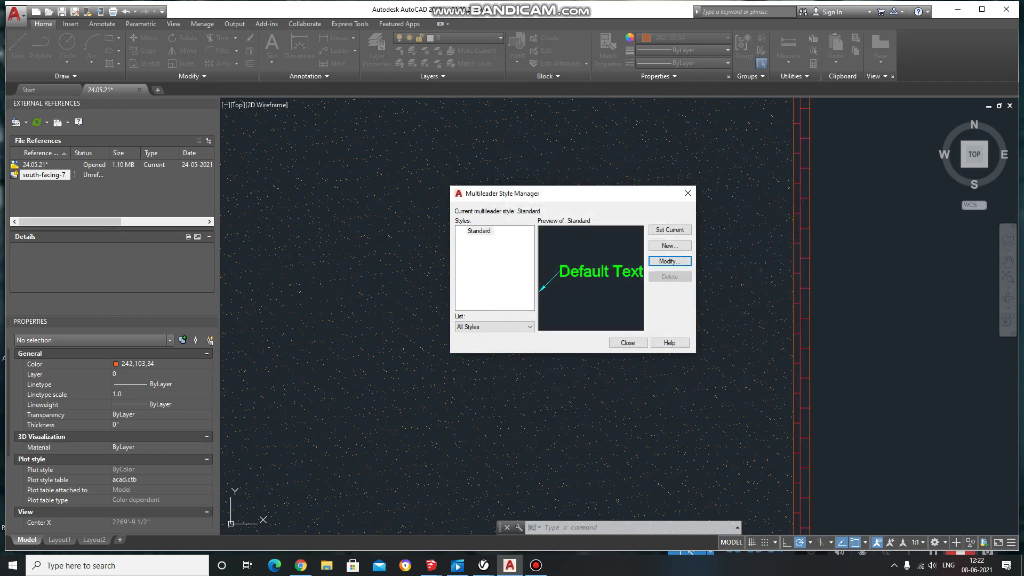
# Step: Close the multileader style manager and centre the view on the hatched room
pyautogui.click(628, 342)
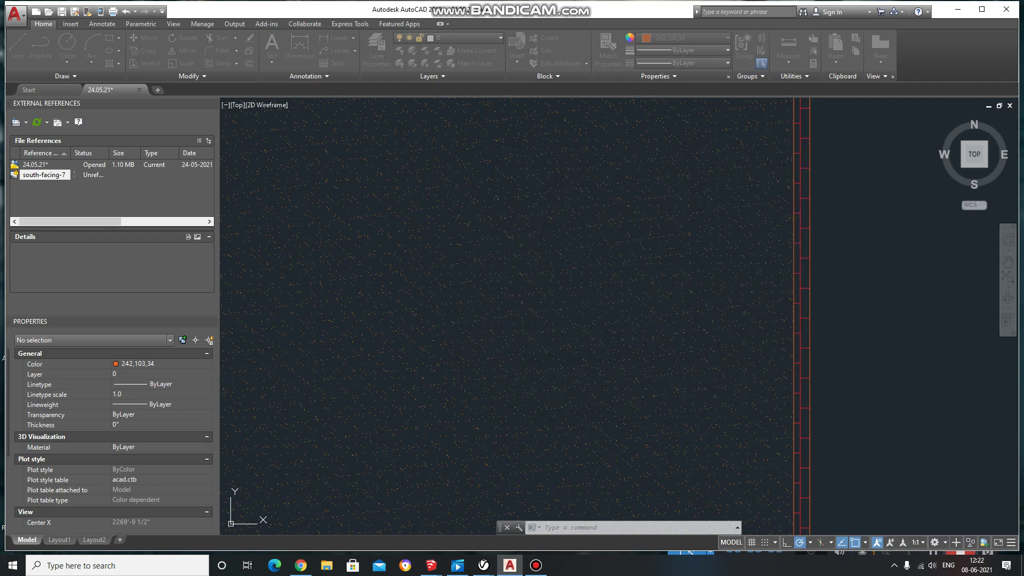
pyautogui.scroll(-3, 565, 309)
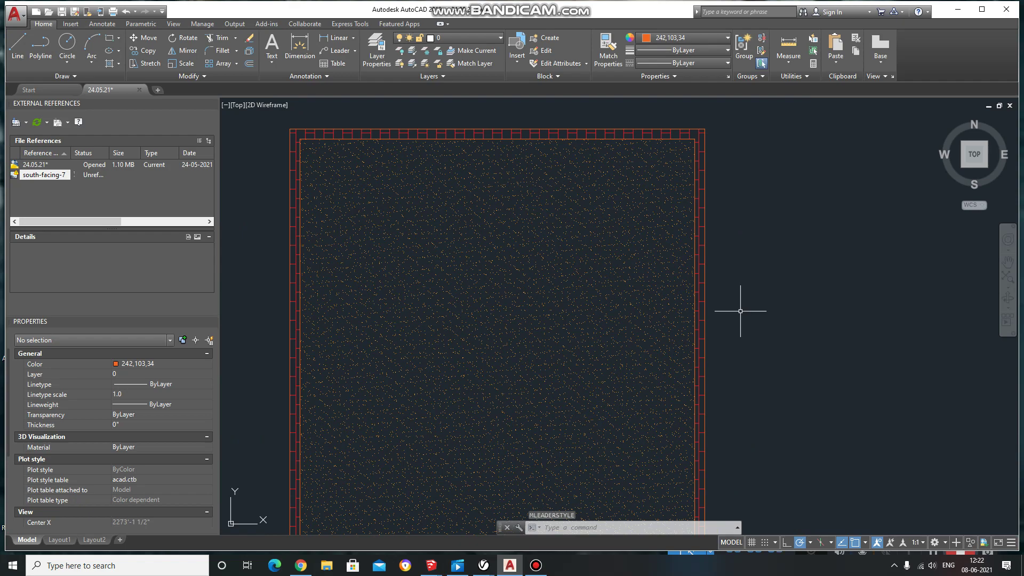
pyautogui.scroll(-2, 658, 304)
pyautogui.moveTo(576, 315); pyautogui.dragTo(745, 320, button='middle')
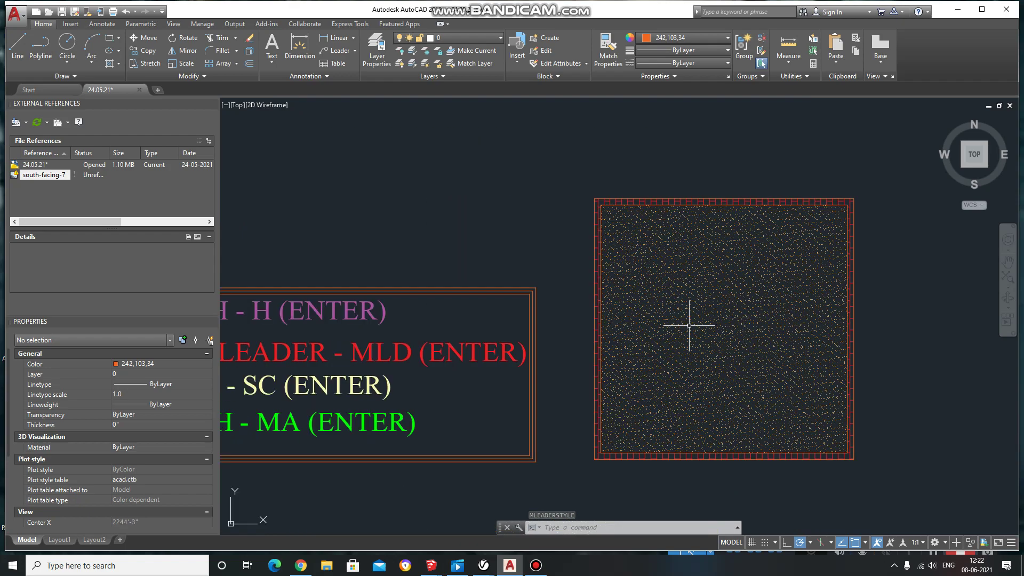
pyautogui.moveTo(461, 356)
pyautogui.mouseDown(button='middle')
pyautogui.moveTo(525, 354)
pyautogui.moveTo(465, 353)
pyautogui.mouseUp(button='middle')
pyautogui.scroll(3, 816, 315)
pyautogui.moveTo(816, 315); pyautogui.dragTo(734, 322, button='middle')
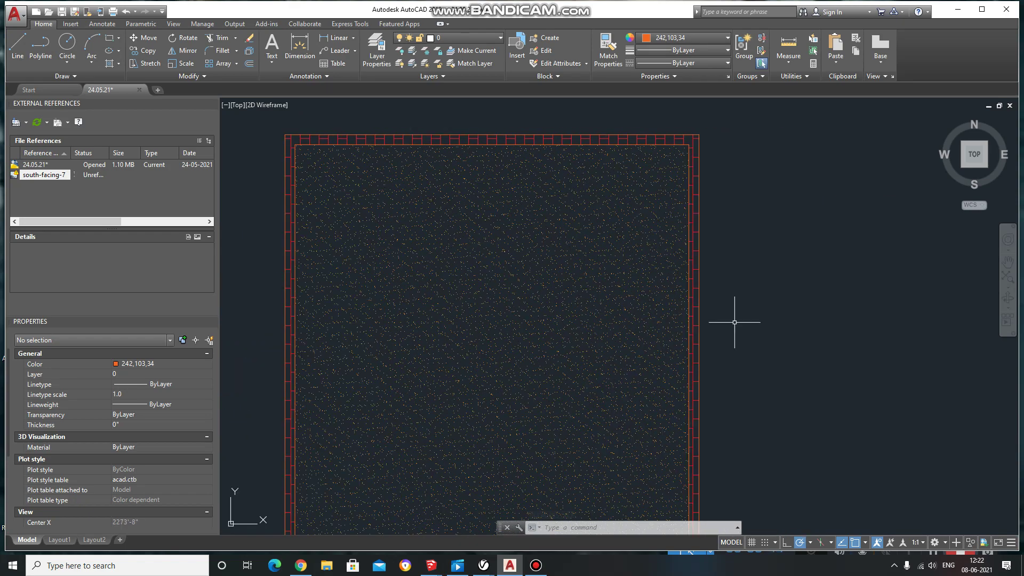
# Step: Place a BRICK 9" multileader pointing at the room's right brick wall
pyautogui.write('MLD')
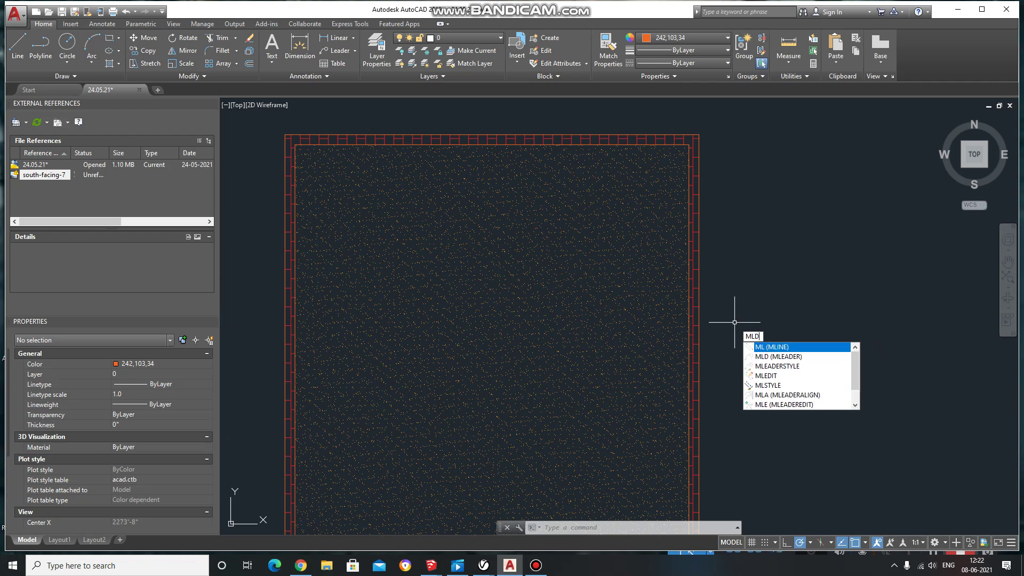
pyautogui.press('Return')
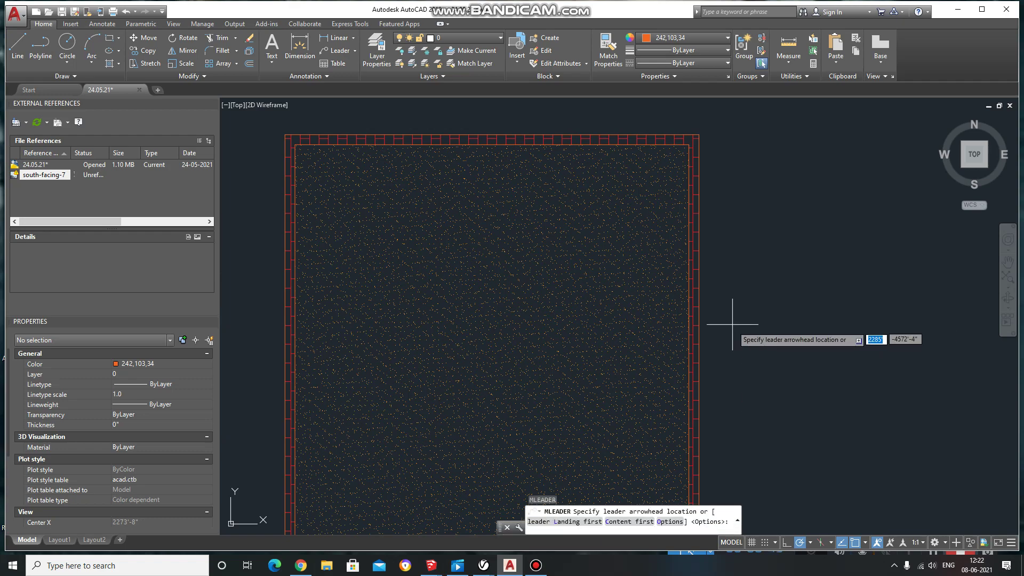
pyautogui.click(698, 345)
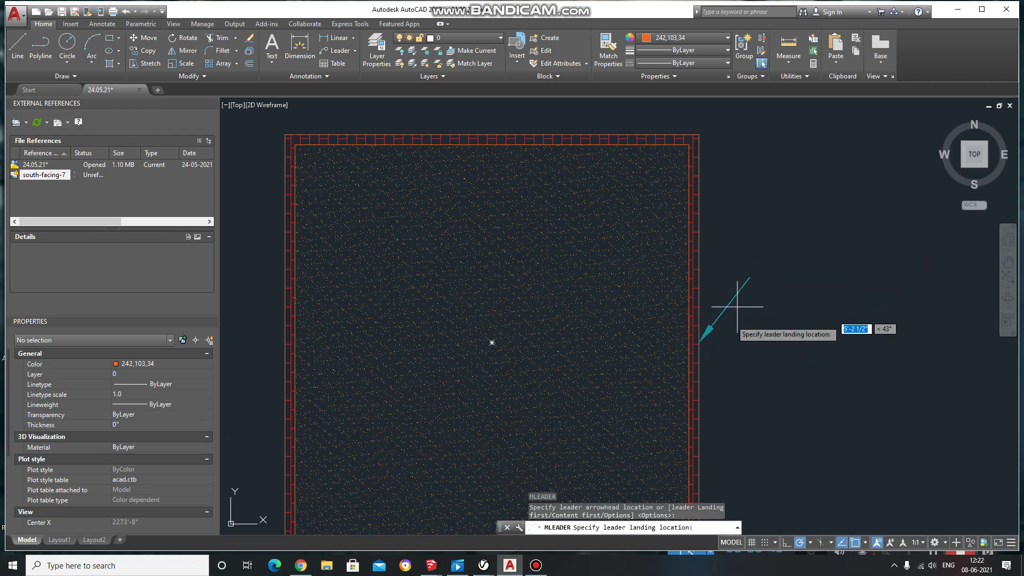
pyautogui.scroll(3, 733, 312)
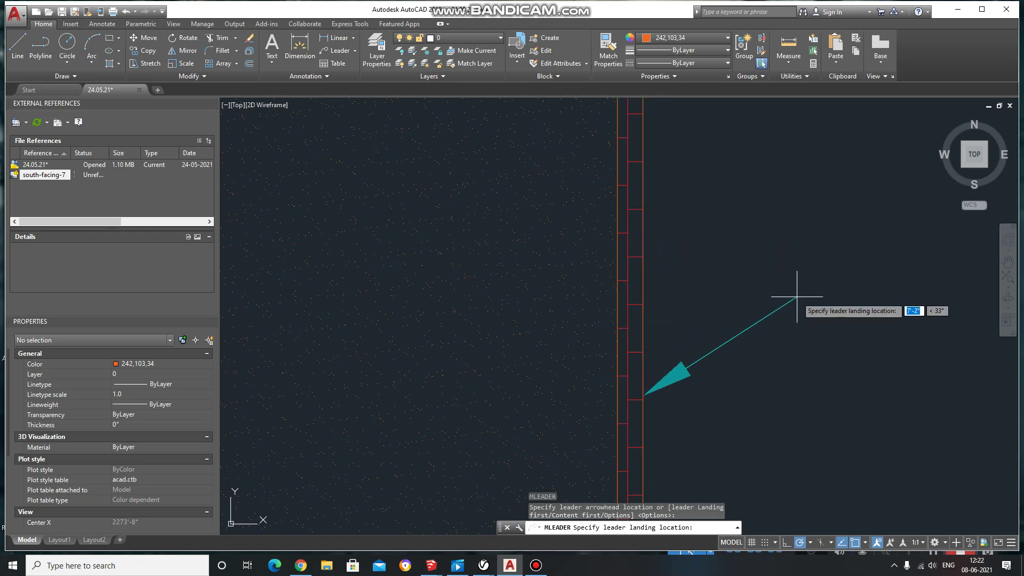
pyautogui.scroll(-2, 669, 277)
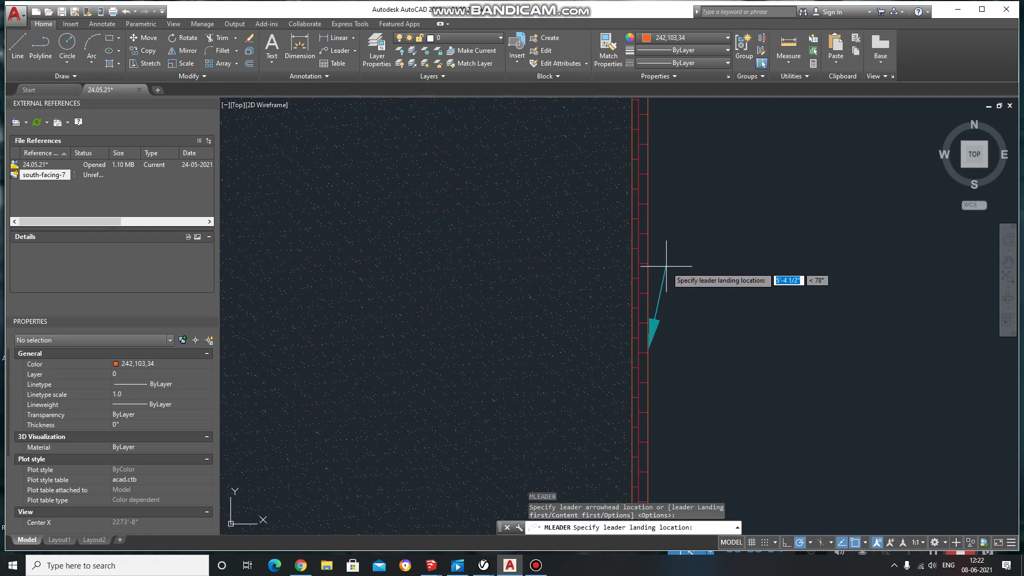
pyautogui.click(741, 242)
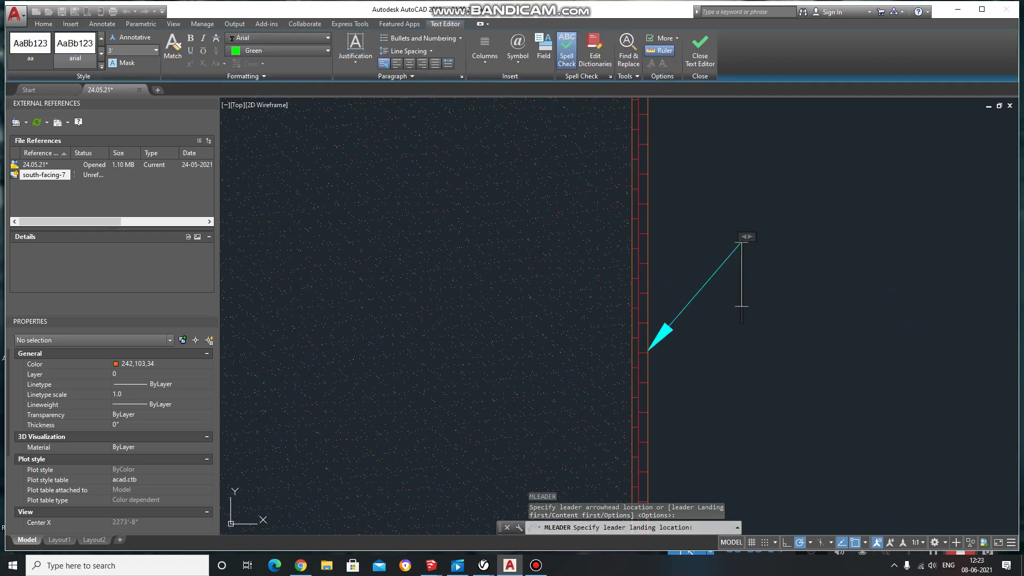
pyautogui.write('BR')
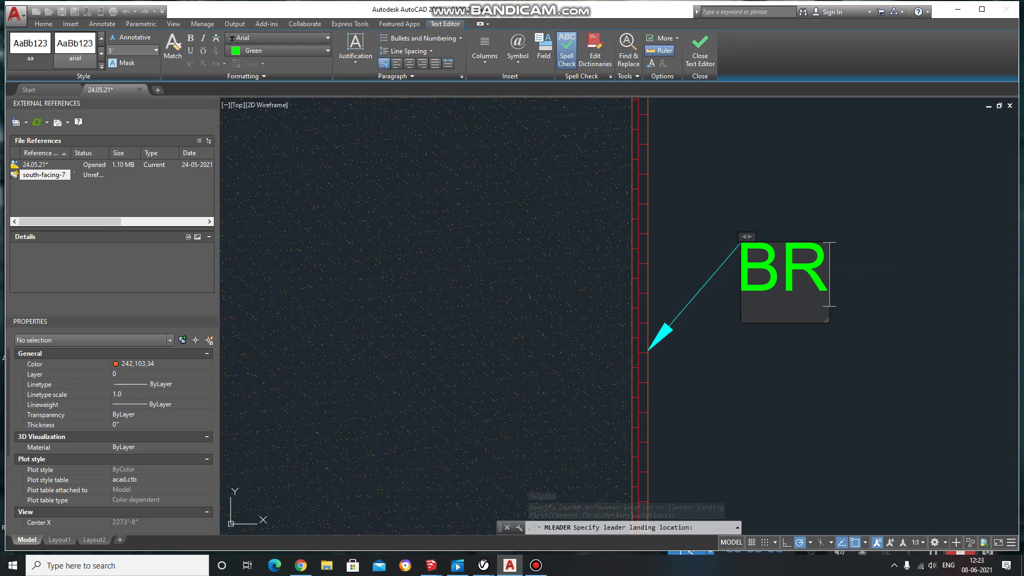
pyautogui.write('ICK')
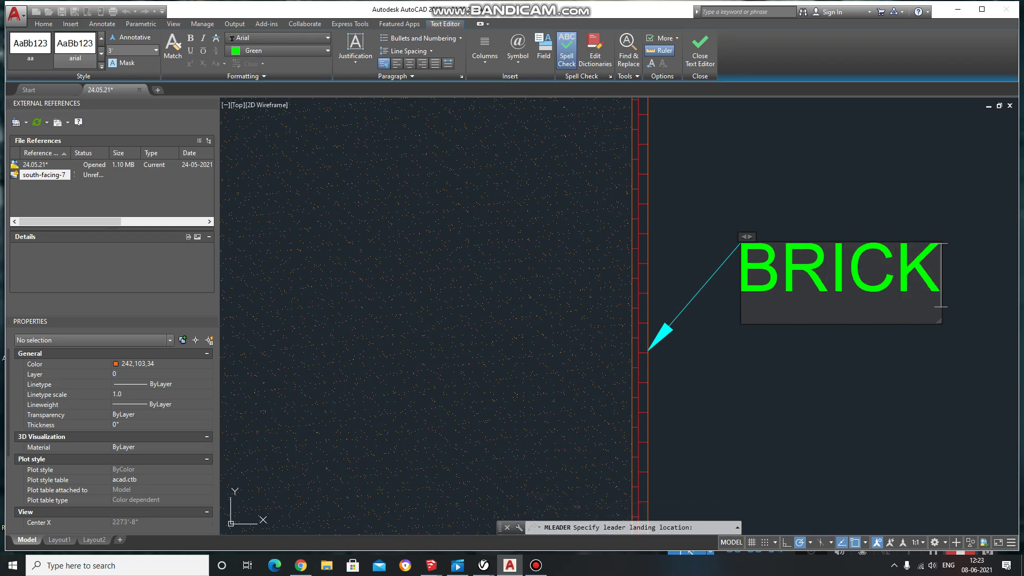
pyautogui.write(' 9')
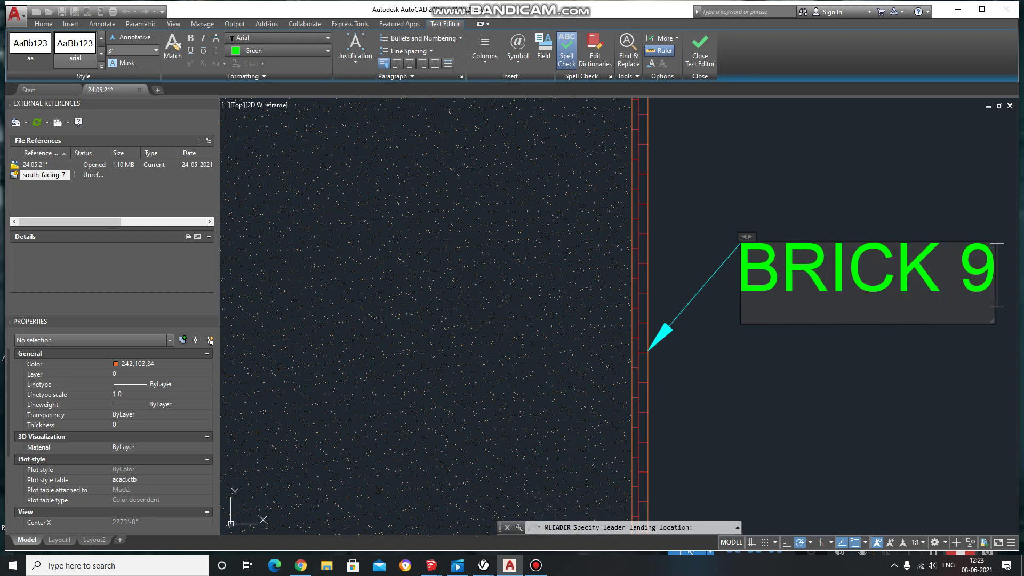
pyautogui.write('"')
pyautogui.click(721, 221)
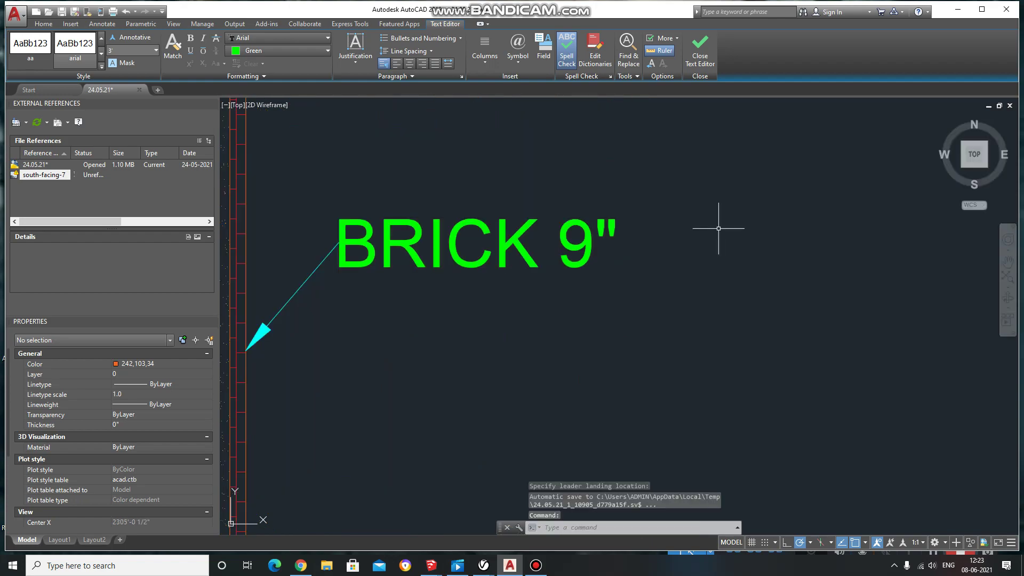
pyautogui.scroll(-3, 505, 281)
pyautogui.scroll(1, 690, 286)
pyautogui.scroll(2, 618, 255)
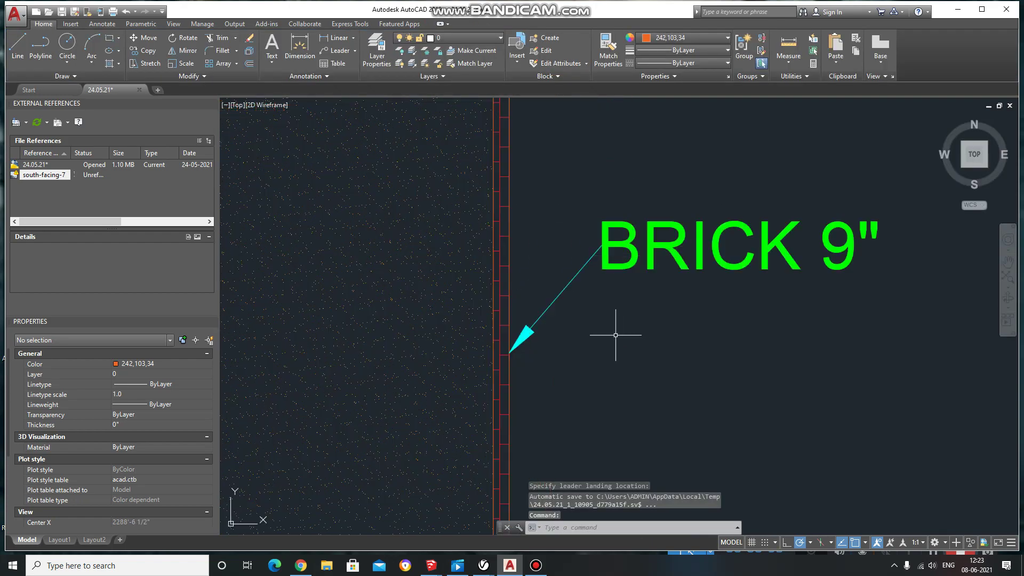
pyautogui.moveTo(612, 335); pyautogui.dragTo(647, 331, button='middle')
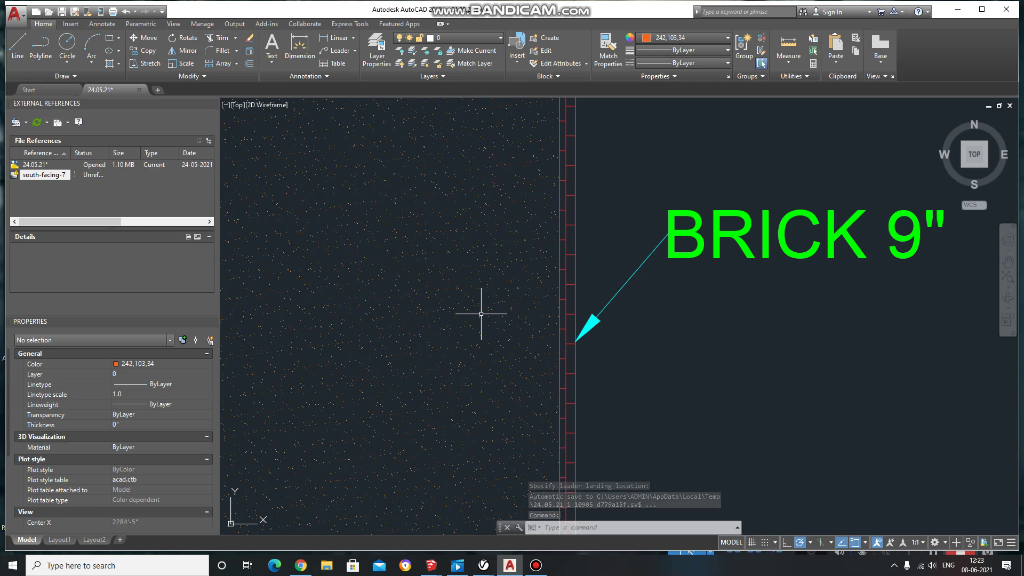
# Step: Add an M SAND multileader pointing into the sand hatch, then reopen its text for editing
pyautogui.write('ML')
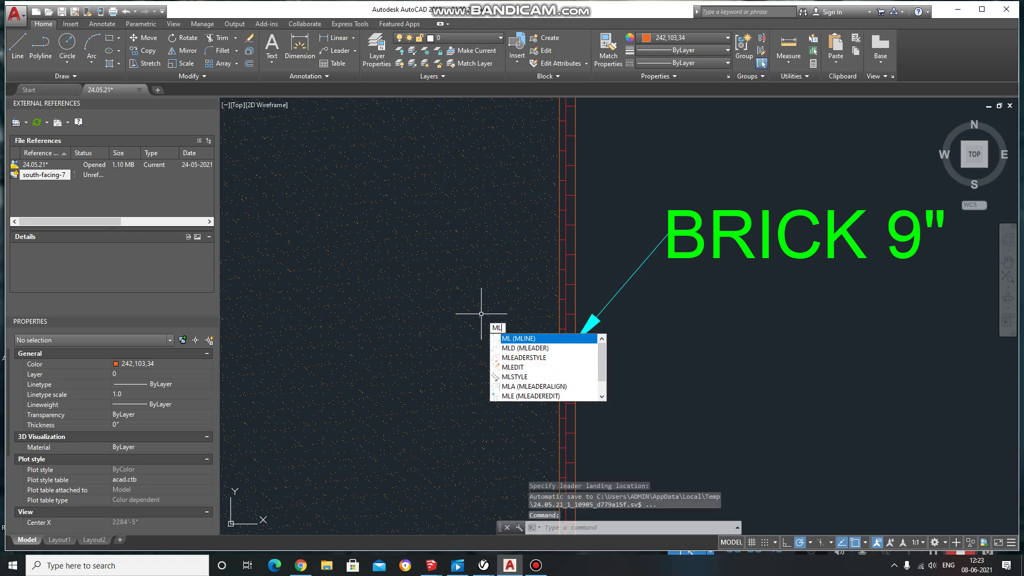
pyautogui.write('D')
pyautogui.press('Return')
pyautogui.click(492, 439)
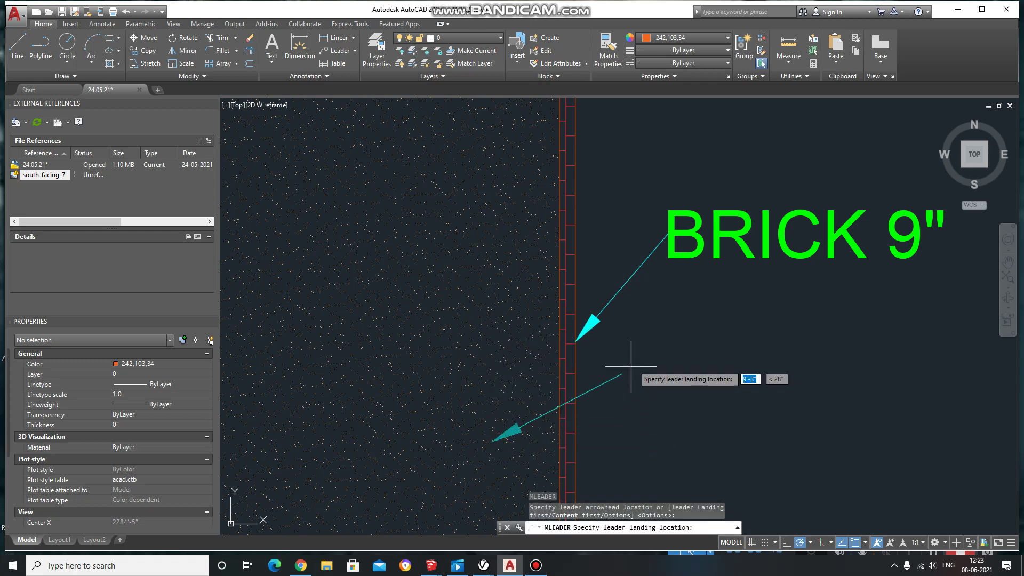
pyautogui.scroll(-2, 512, 314)
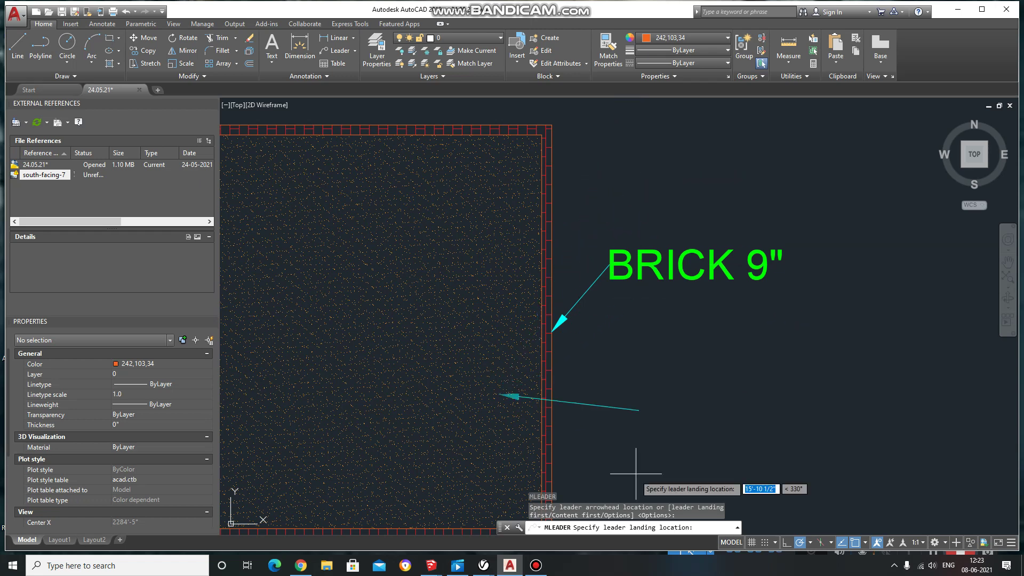
pyautogui.click(645, 326)
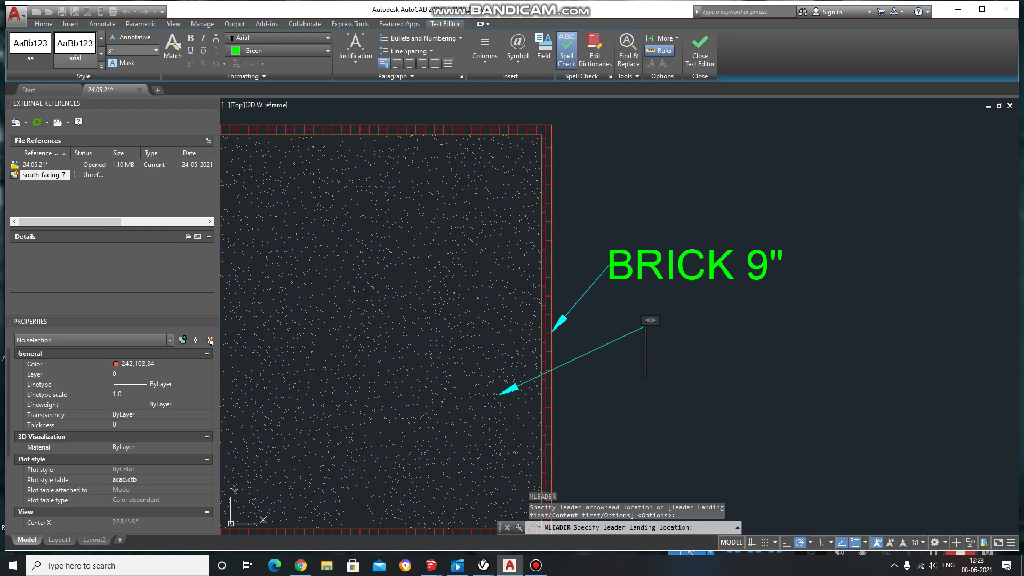
pyautogui.write('M')
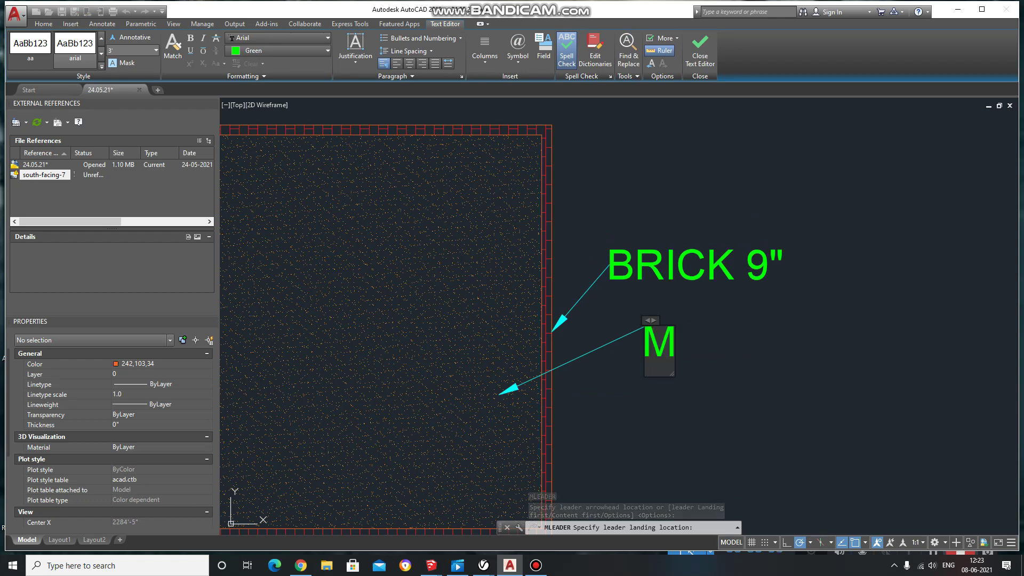
pyautogui.write(' SAND')
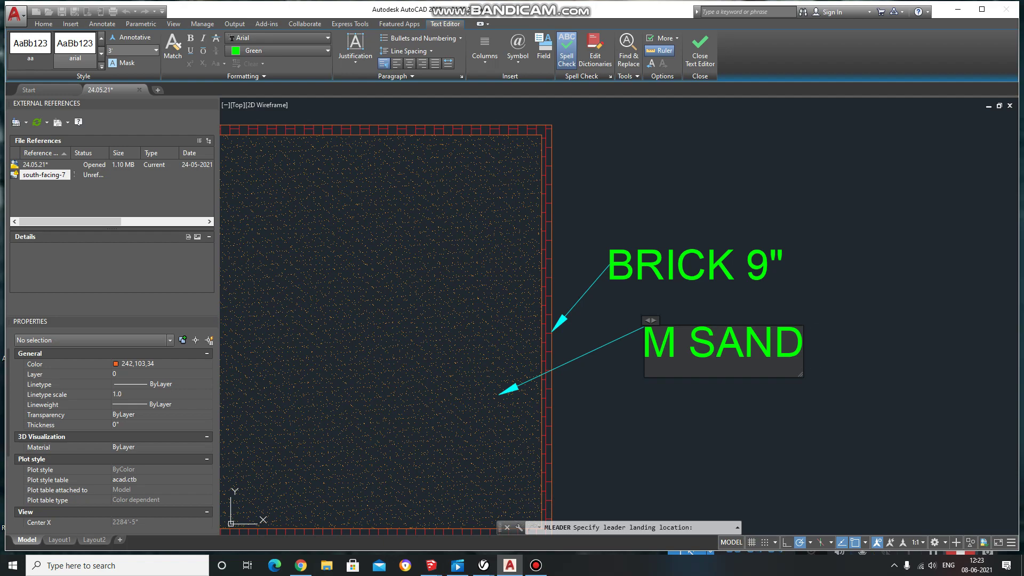
pyautogui.click(793, 290)
pyautogui.click(637, 329)
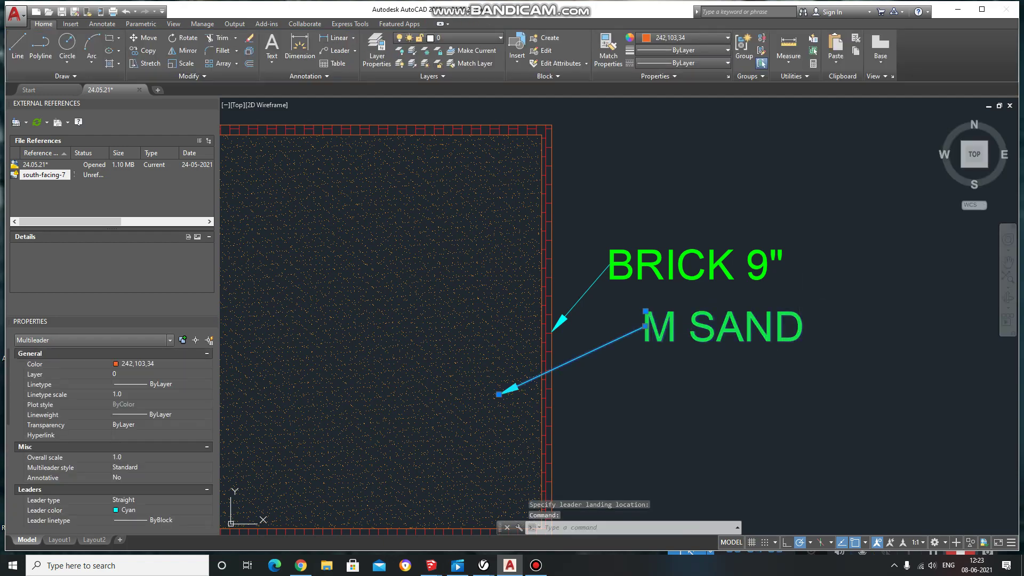
pyautogui.doubleClick(648, 320)
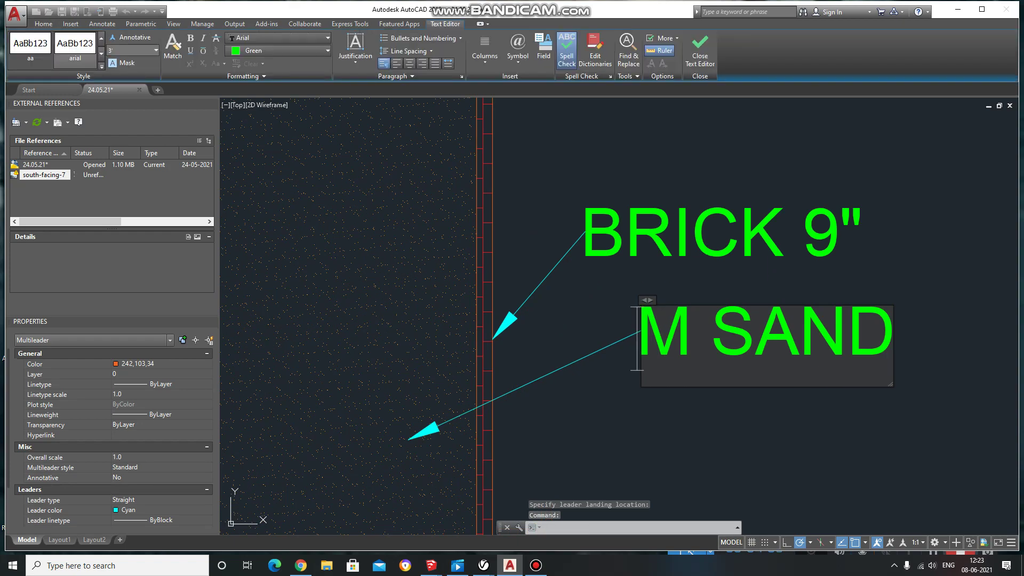
# Step: Close the M SAND text editor and abandon an attempt to move its text
pyautogui.click(663, 297)
pyautogui.click(641, 306)
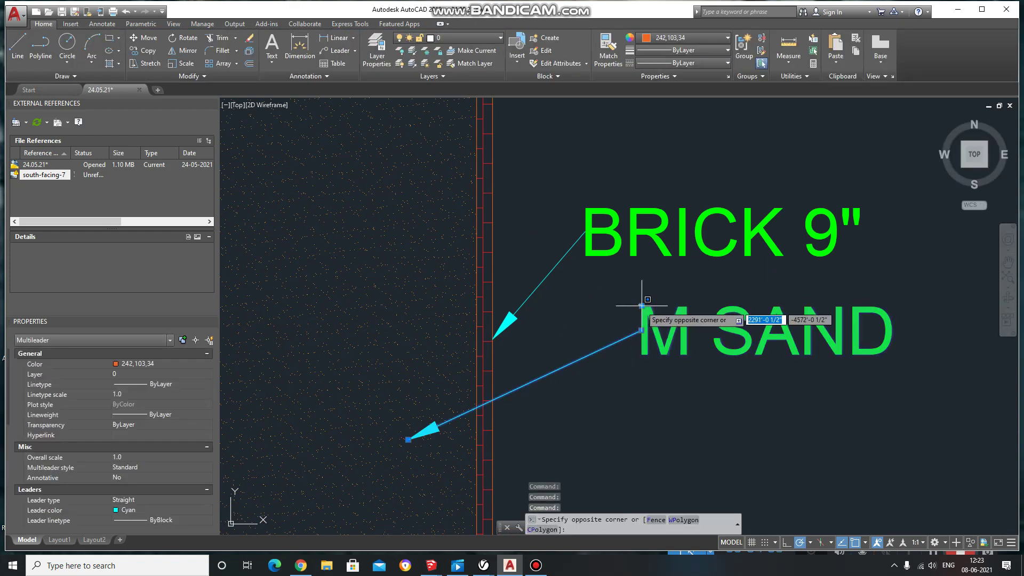
pyautogui.click(641, 305)
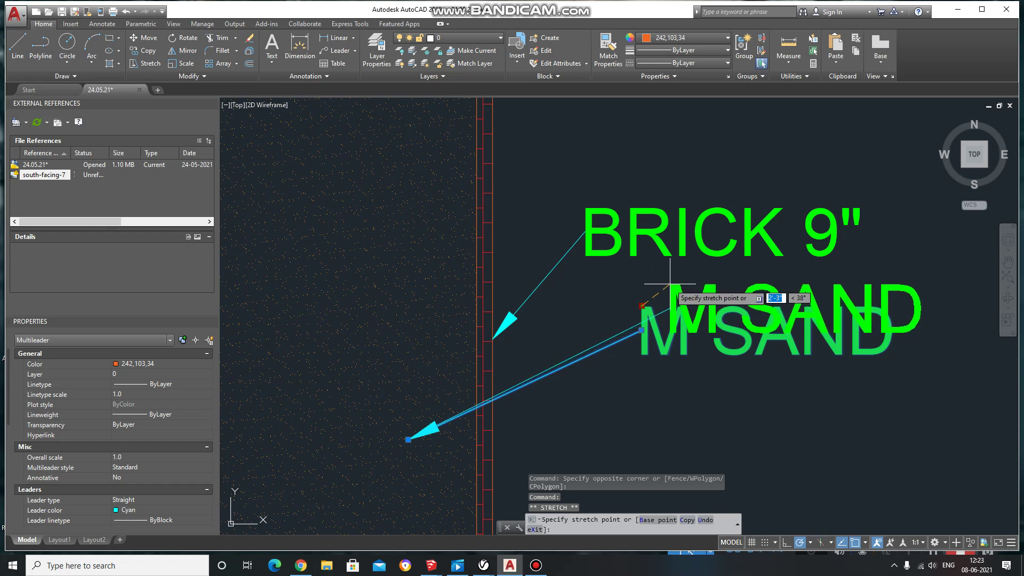
pyautogui.press('Escape')
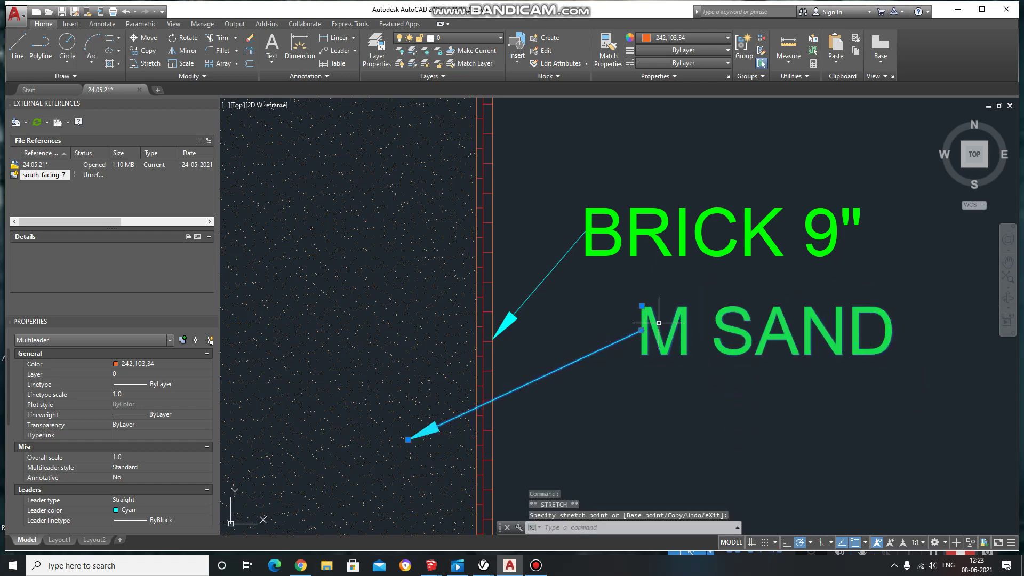
pyautogui.press('Escape')
pyautogui.scroll(-3, 608, 309)
pyautogui.scroll(6, 608, 320)
# Step: Select the M SAND label, cancel a second move attempt, and pan to the hatched square
pyautogui.click(608, 321)
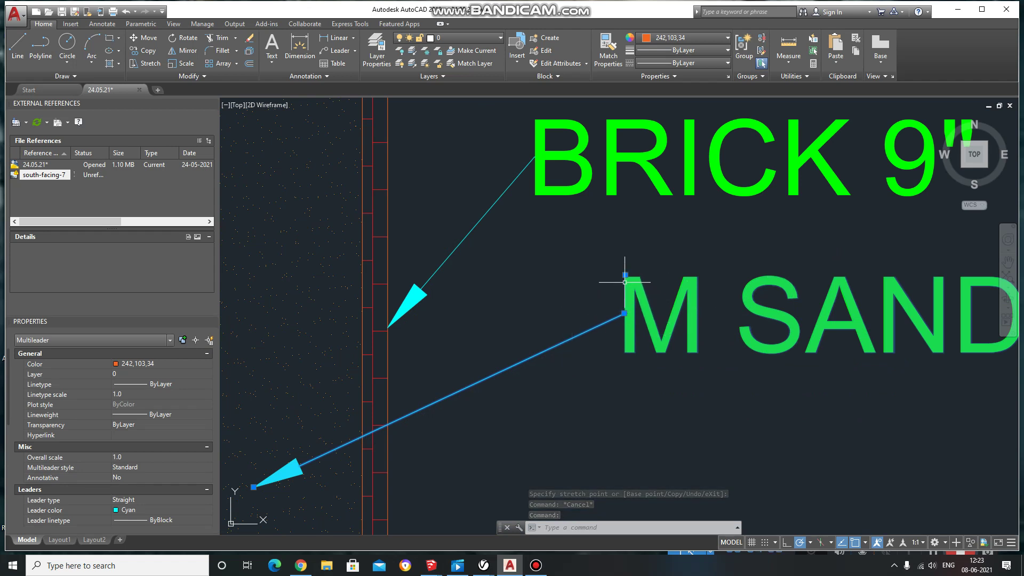
pyautogui.press('Escape')
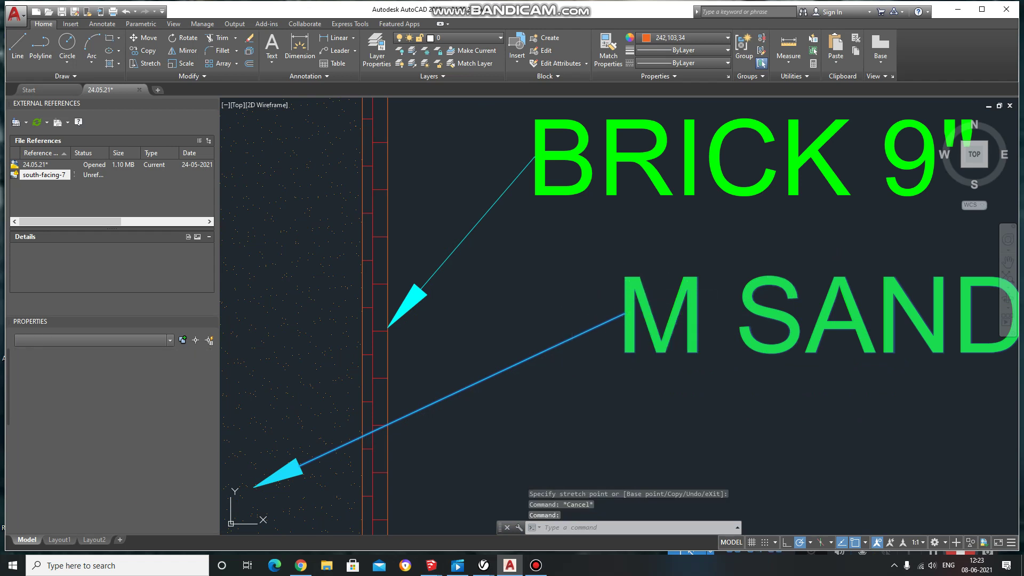
pyautogui.click(628, 274)
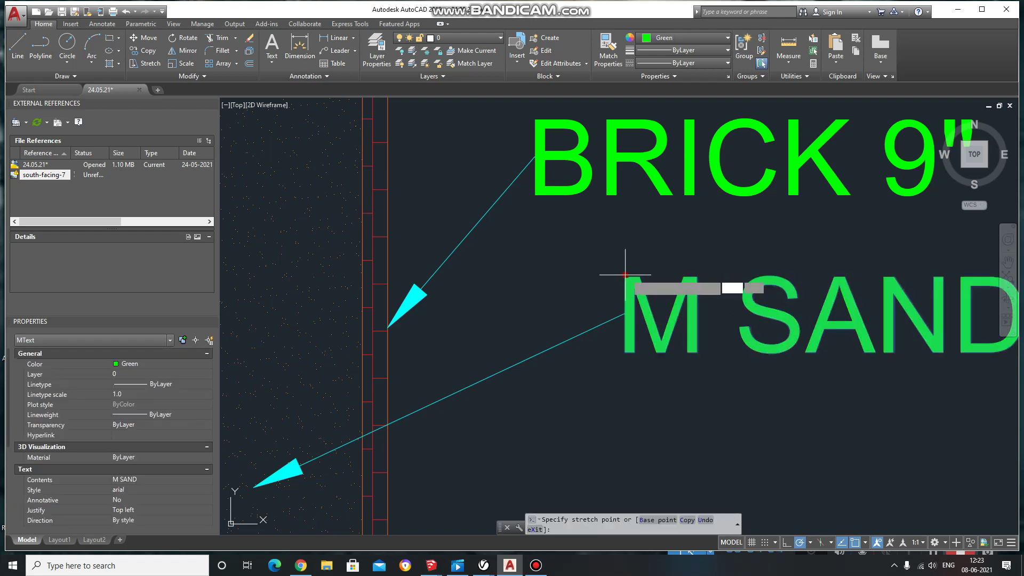
pyautogui.press('Escape')
pyautogui.scroll(-4, 630, 274)
pyautogui.moveTo(693, 321); pyautogui.dragTo(836, 315, button='middle')
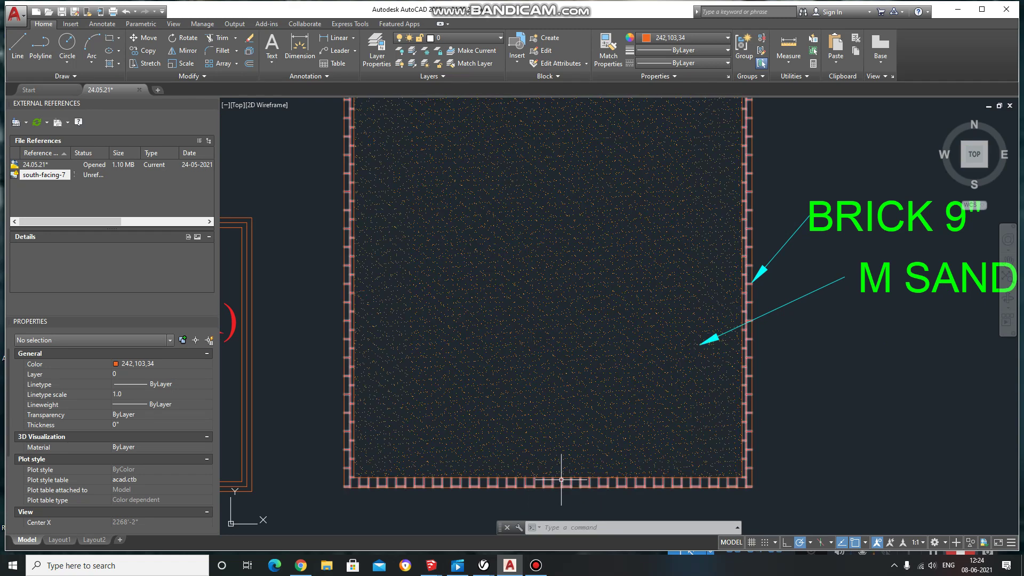
# Step: Zoom and pan until the floor plan, legend box and labelled hatched square are all visible
pyautogui.moveTo(771, 353); pyautogui.dragTo(663, 376, button='middle')
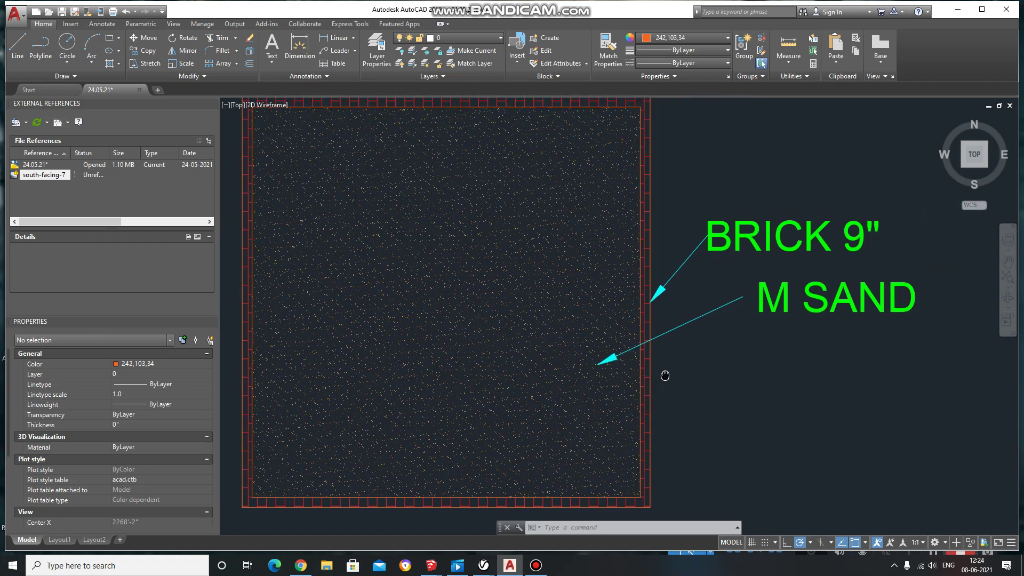
pyautogui.scroll(2, 605, 357)
pyautogui.scroll(2, 609, 359)
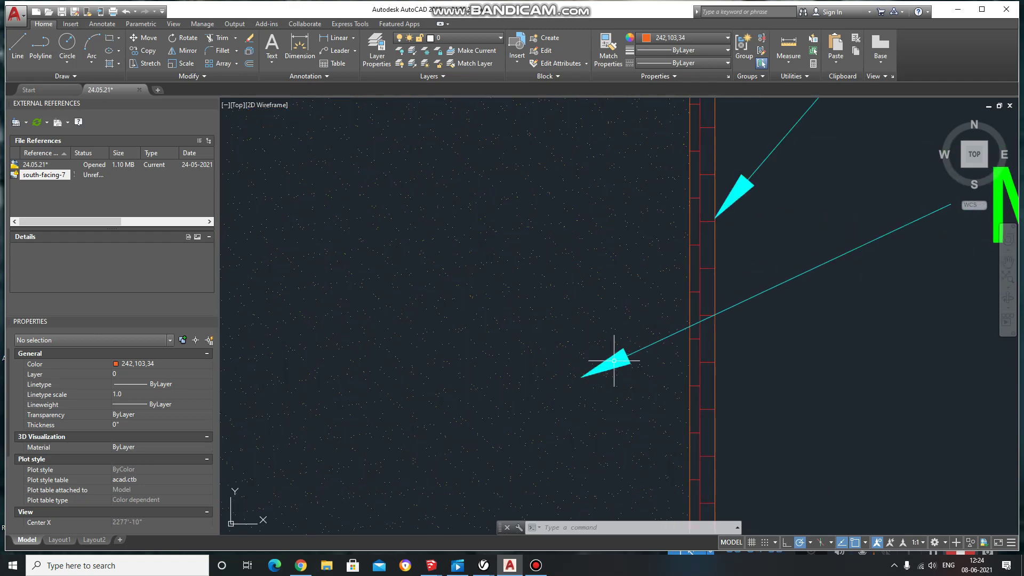
pyautogui.scroll(-2, 684, 347)
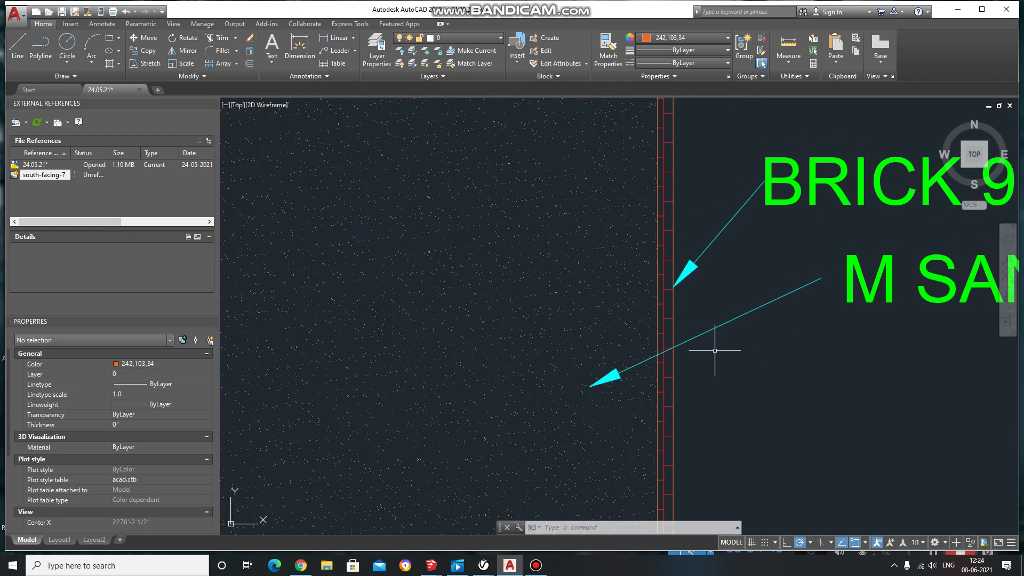
pyautogui.scroll(-2, 714, 351)
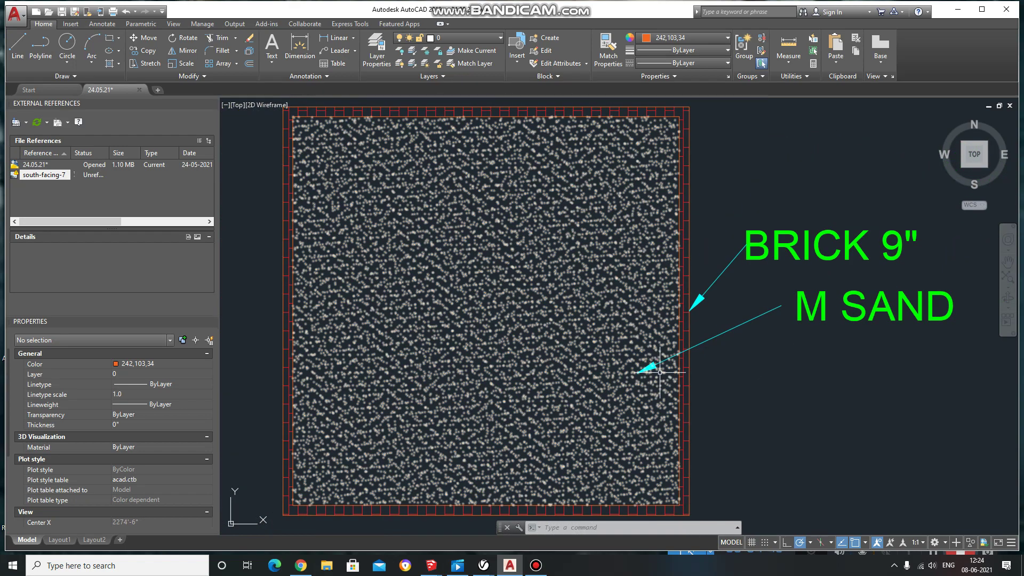
pyautogui.scroll(2, 682, 360)
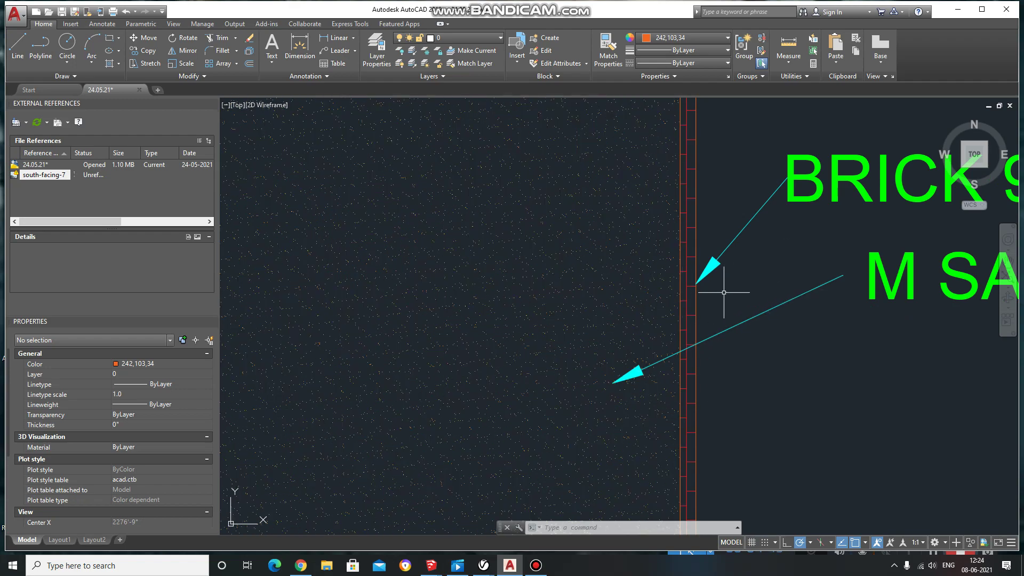
pyautogui.scroll(-2, 653, 330)
pyautogui.press('Escape')
pyautogui.press('Escape')
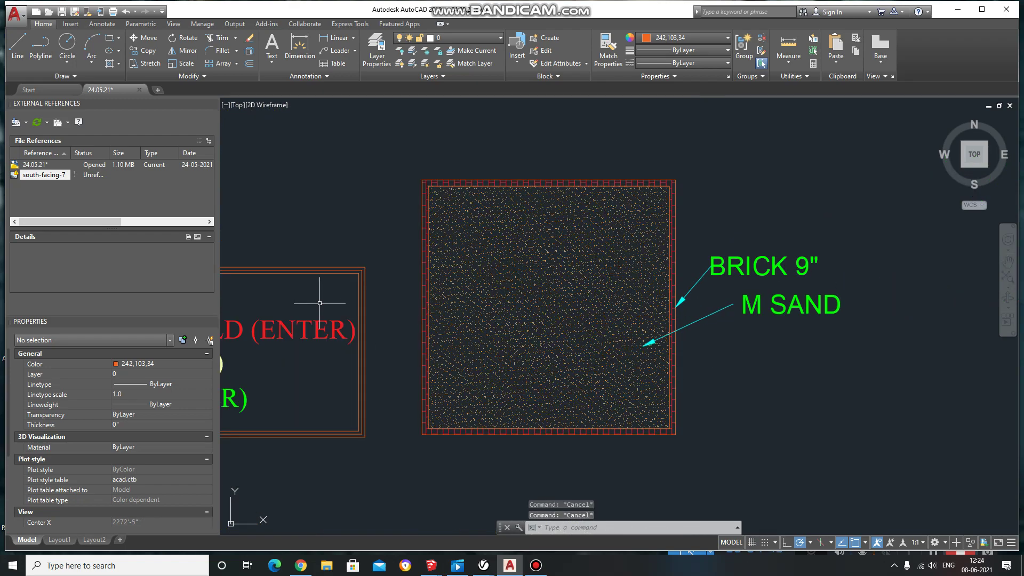
pyautogui.moveTo(328, 303); pyautogui.dragTo(598, 312, button='middle')
pyautogui.scroll(-1, 597, 297)
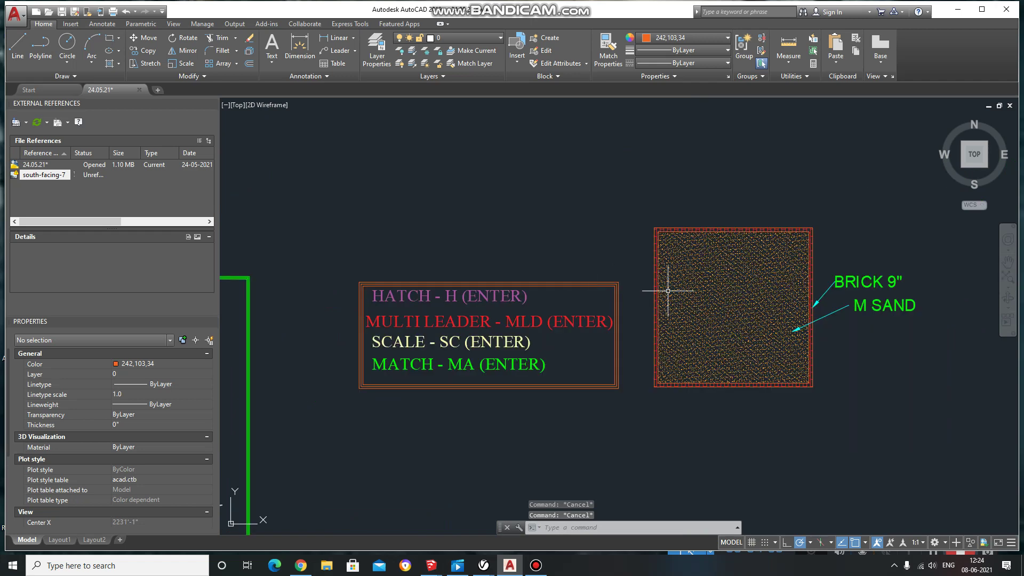
pyautogui.moveTo(663, 293); pyautogui.dragTo(555, 281, button='middle')
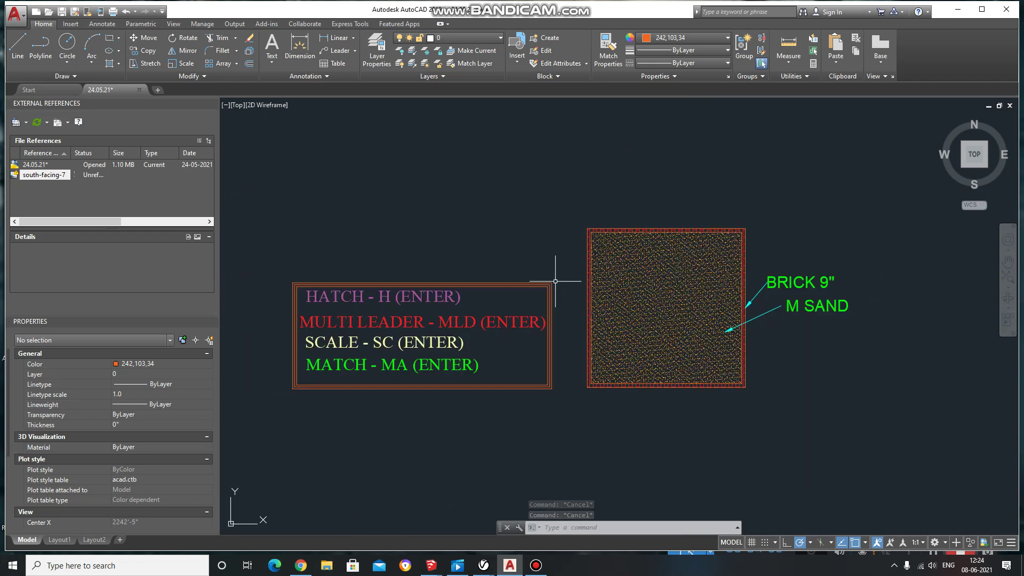
pyautogui.moveTo(902, 296); pyautogui.dragTo(777, 270, button='middle')
pyautogui.scroll(-3, 727, 256)
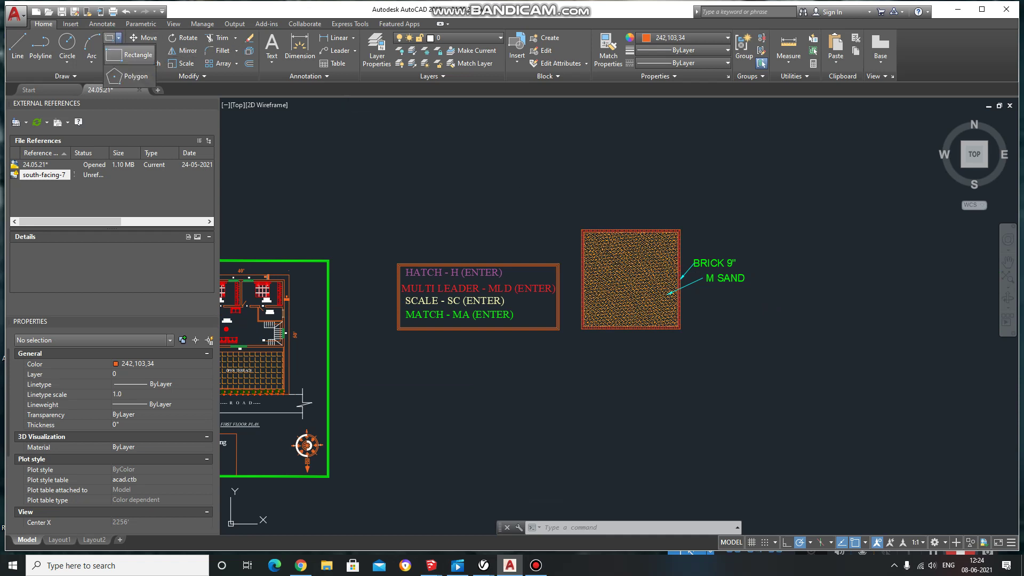
# Step: Draw two narrow overlapping rectangles below and right of the hatched square using REC
pyautogui.write('rec')
pyautogui.press('Return')
pyautogui.moveTo(801, 314); pyautogui.dragTo(756, 315, button='middle')
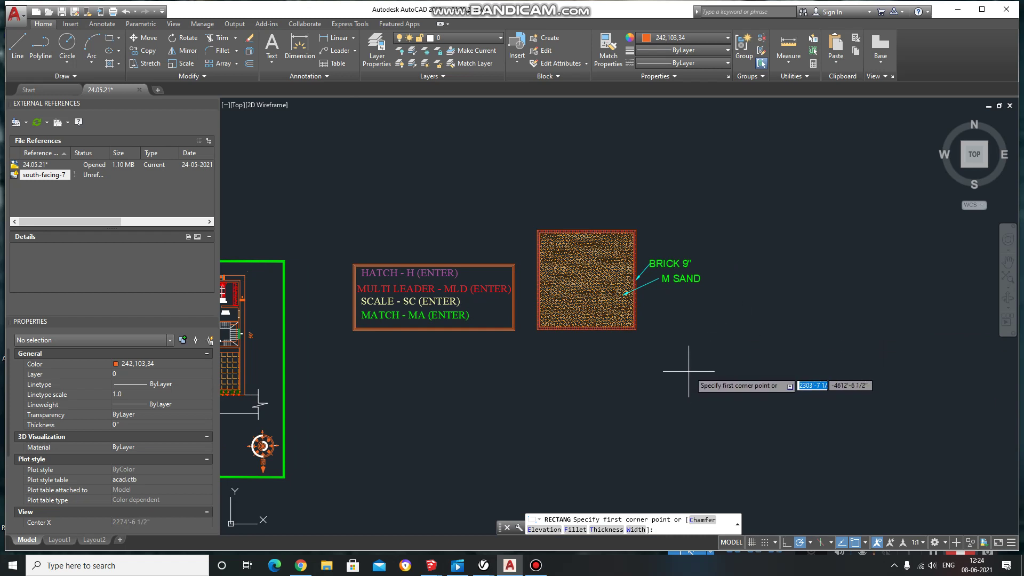
pyautogui.click(694, 392)
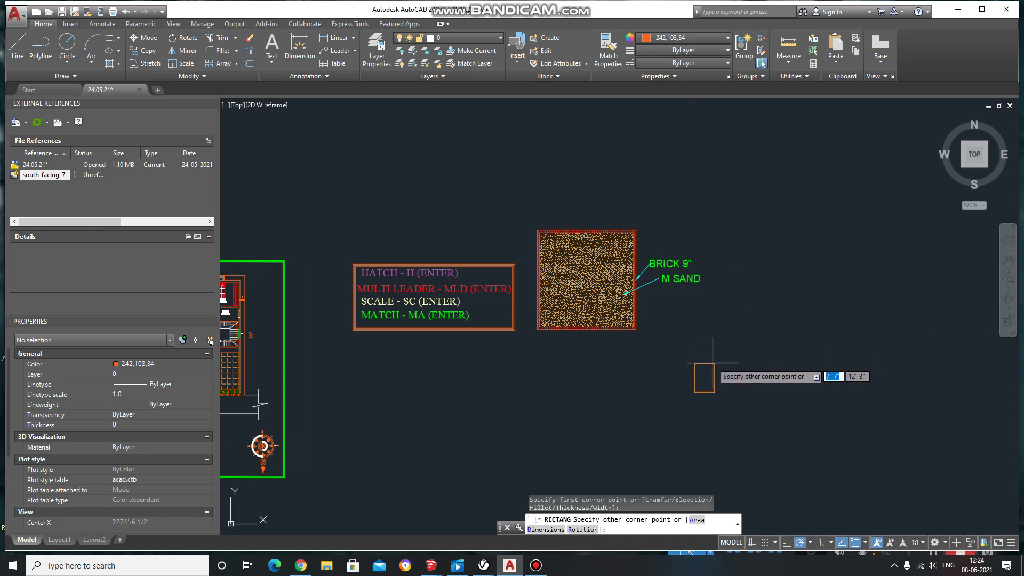
pyautogui.click(709, 359)
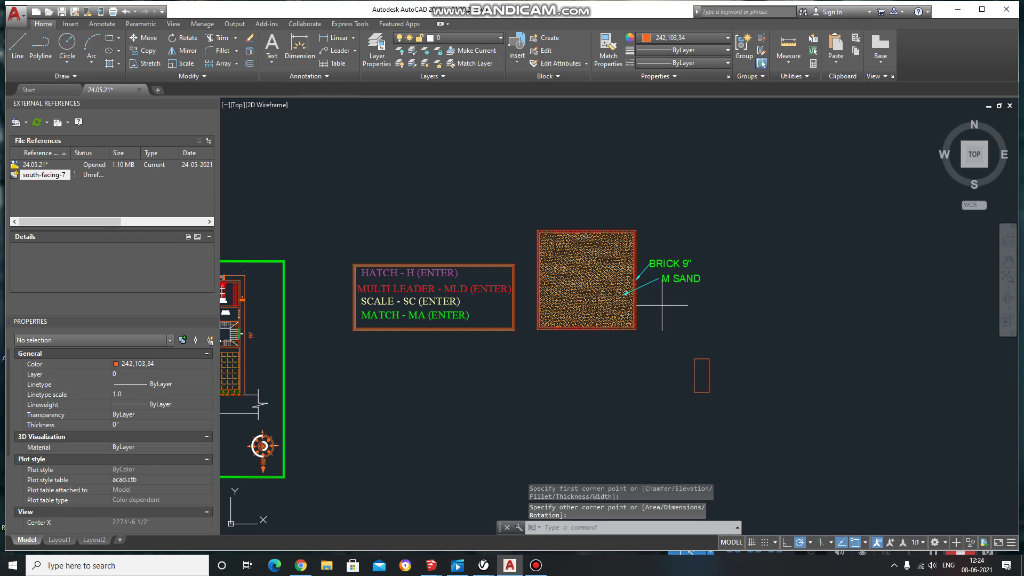
pyautogui.press('Return')
pyautogui.scroll(1, 718, 375)
pyautogui.scroll(3, 718, 375)
pyautogui.click(675, 384)
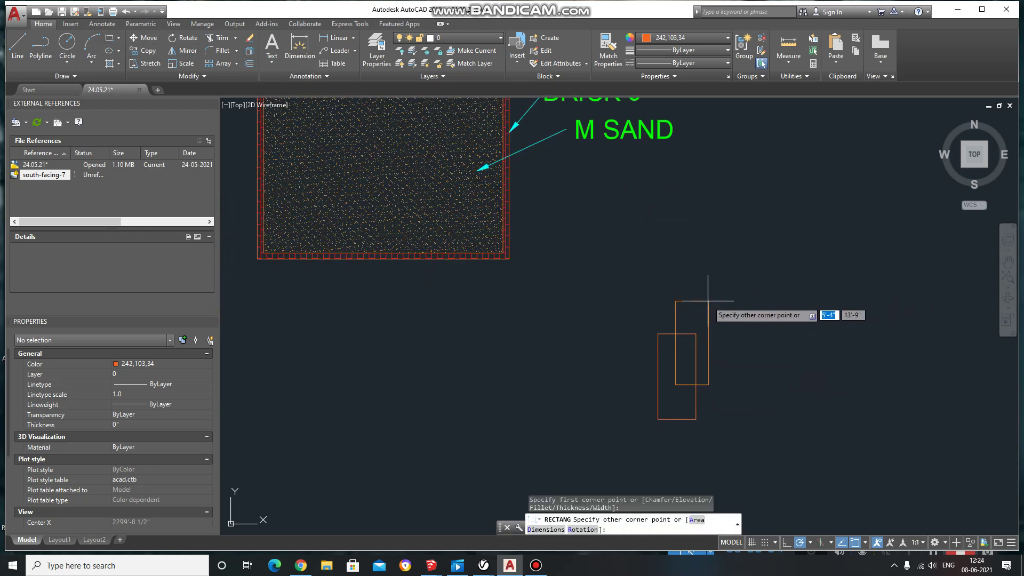
pyautogui.click(708, 301)
pyautogui.scroll(-2, 692, 366)
pyautogui.click(741, 438)
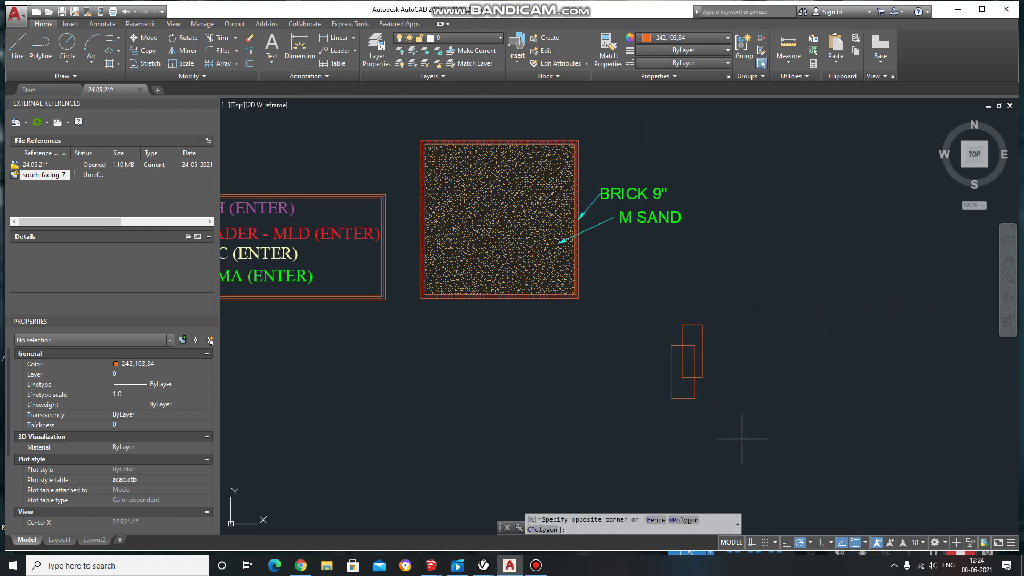
# Step: Select both rectangles and scale them by 1.5 from a rectangle corner
pyautogui.click(640, 285)
pyautogui.click(753, 440)
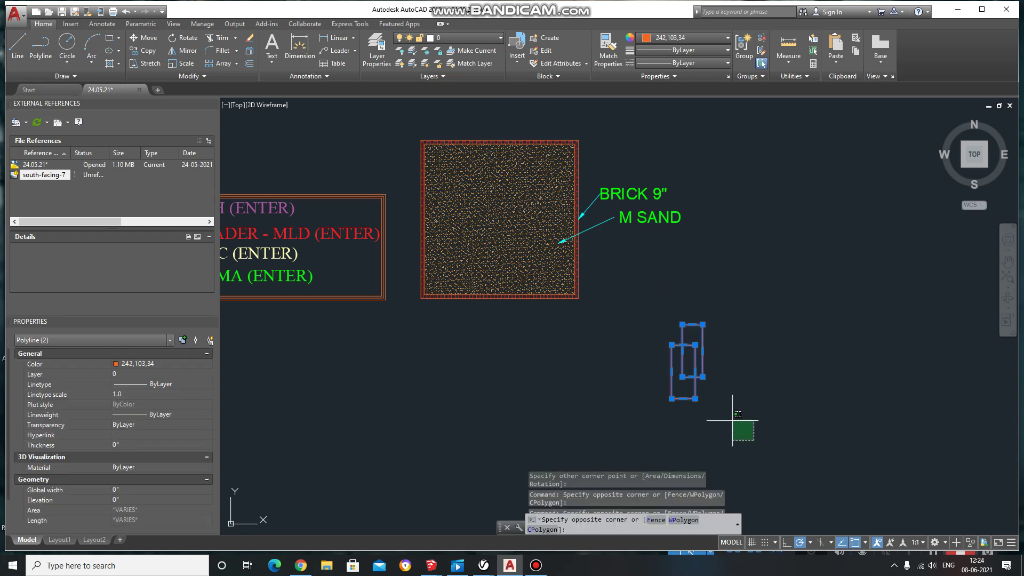
pyautogui.click(710, 396)
pyautogui.click(731, 422)
pyautogui.press('Escape')
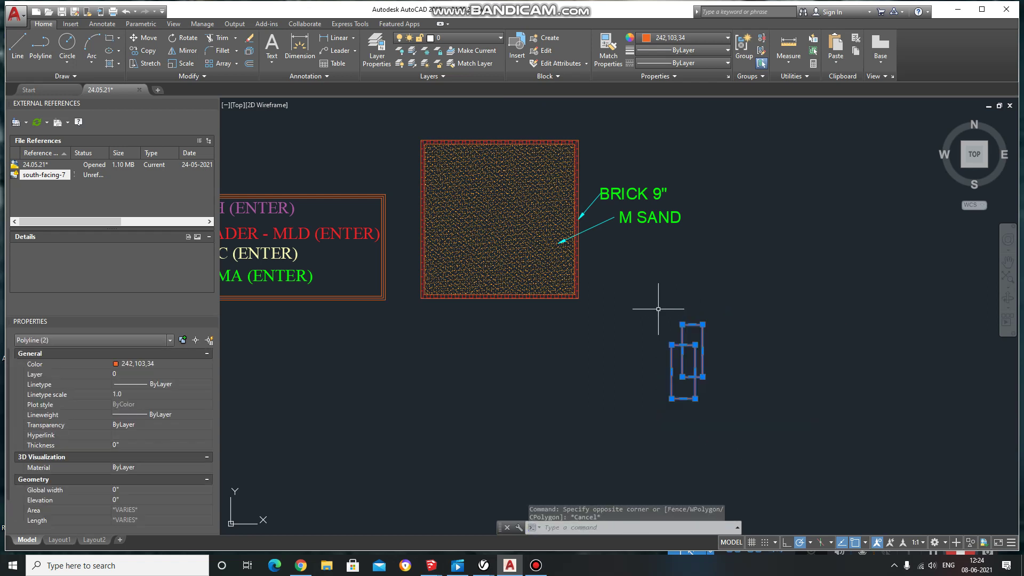
pyautogui.click(657, 308)
pyautogui.write('SC')
pyautogui.press('Return')
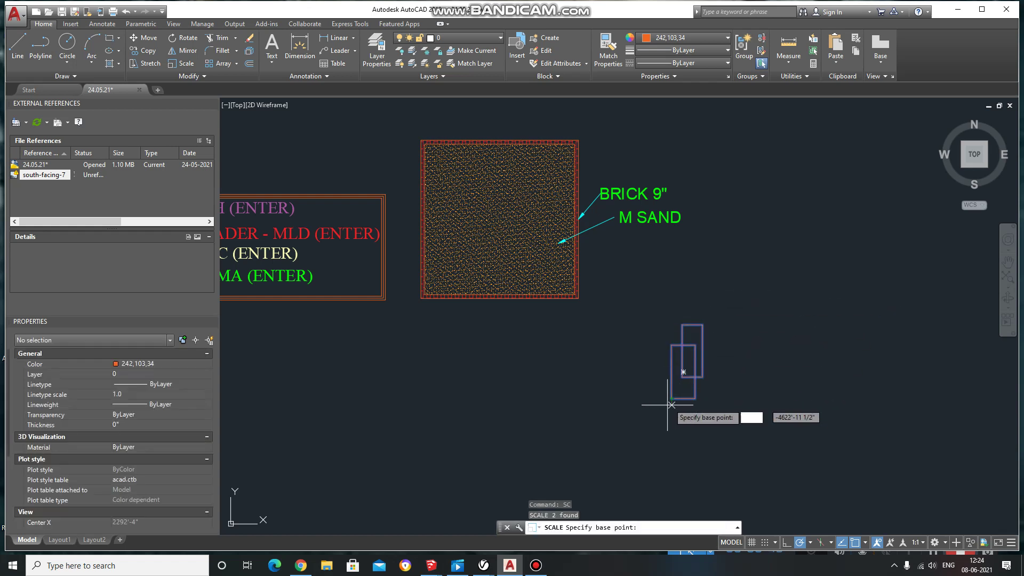
pyautogui.click(683, 371)
pyautogui.write('1.5')
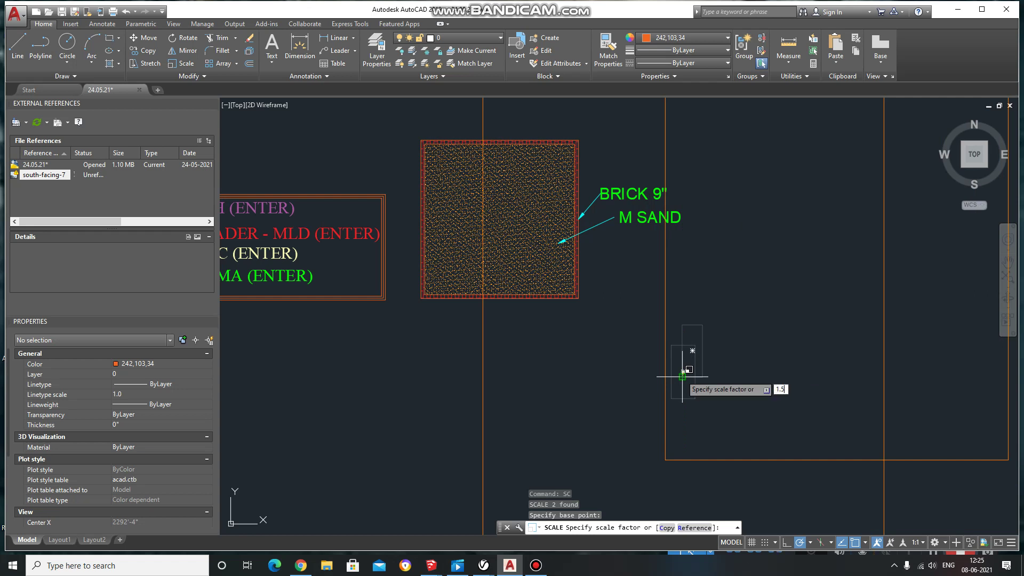
pyautogui.press('Return')
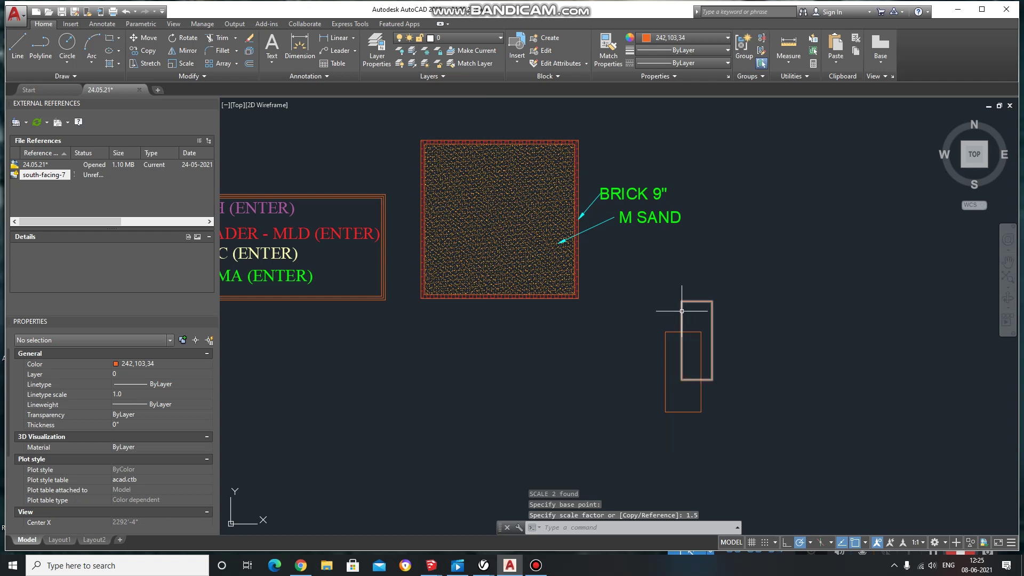
# Step: Reselect both rectangles and scale them by 0.5 from the lower-left corner
pyautogui.click(741, 464)
pyautogui.click(652, 296)
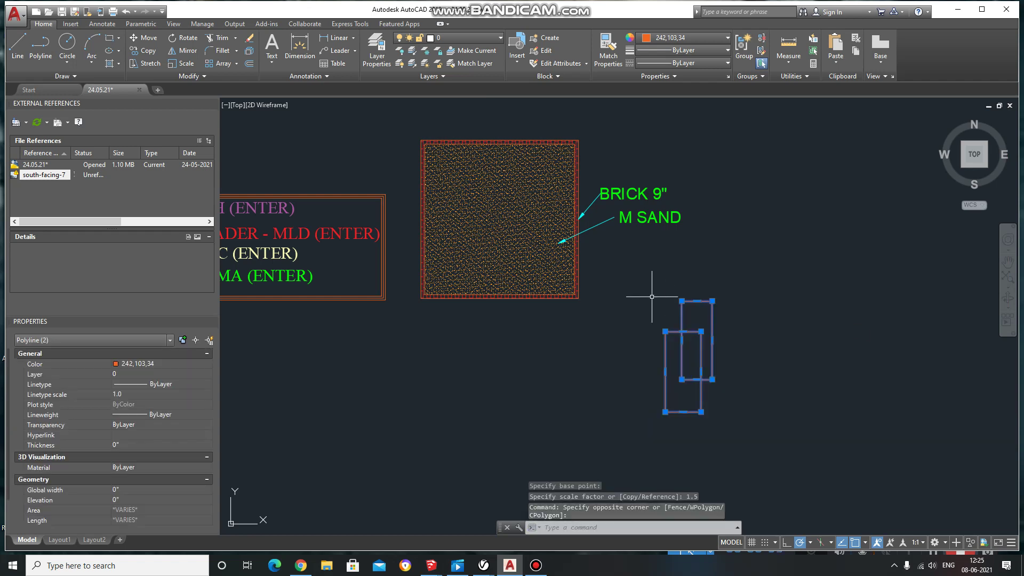
pyautogui.press('Escape')
pyautogui.click(752, 447)
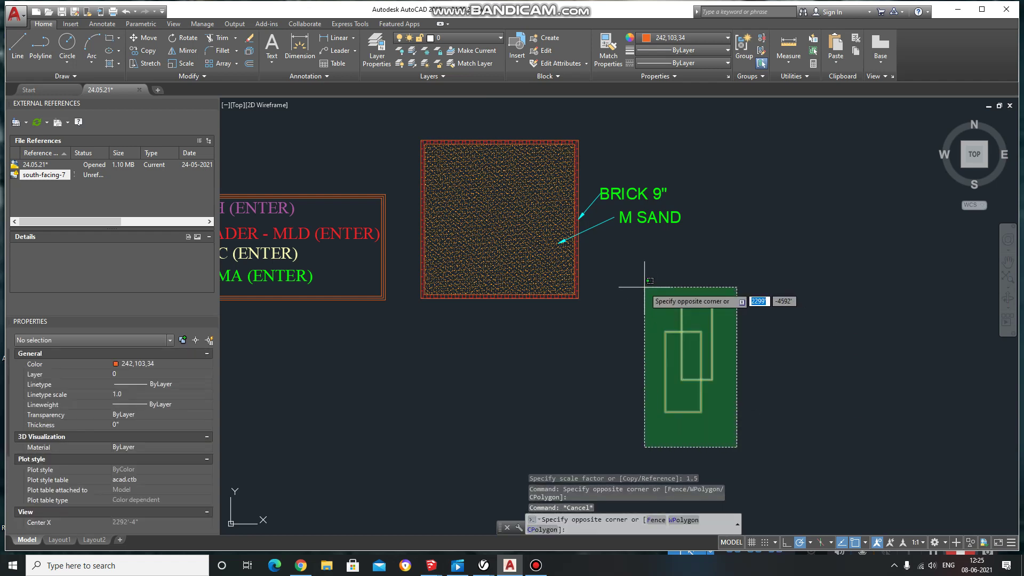
pyautogui.click(644, 287)
pyautogui.press('Return')
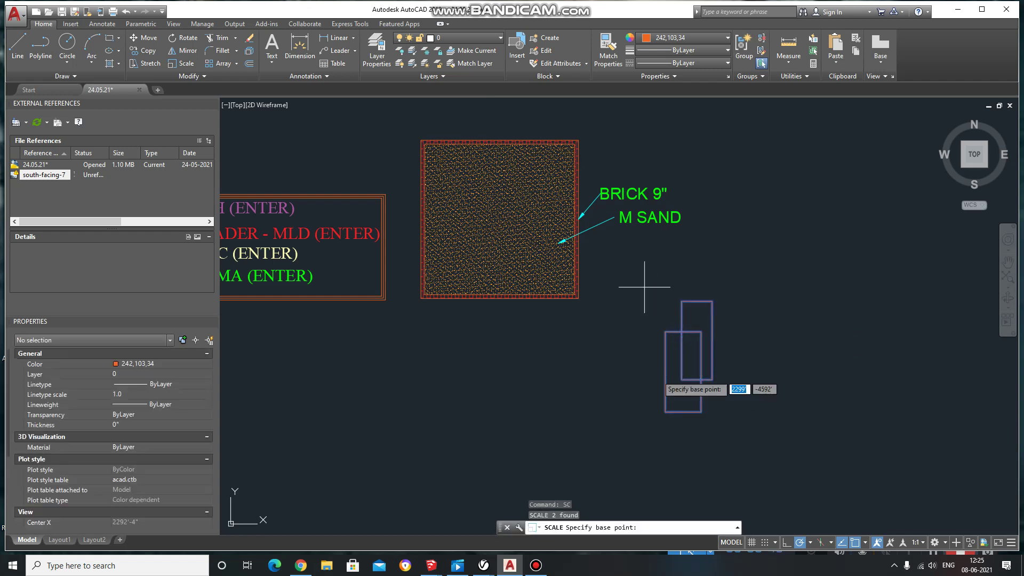
pyautogui.click(665, 412)
pyautogui.write('0.5')
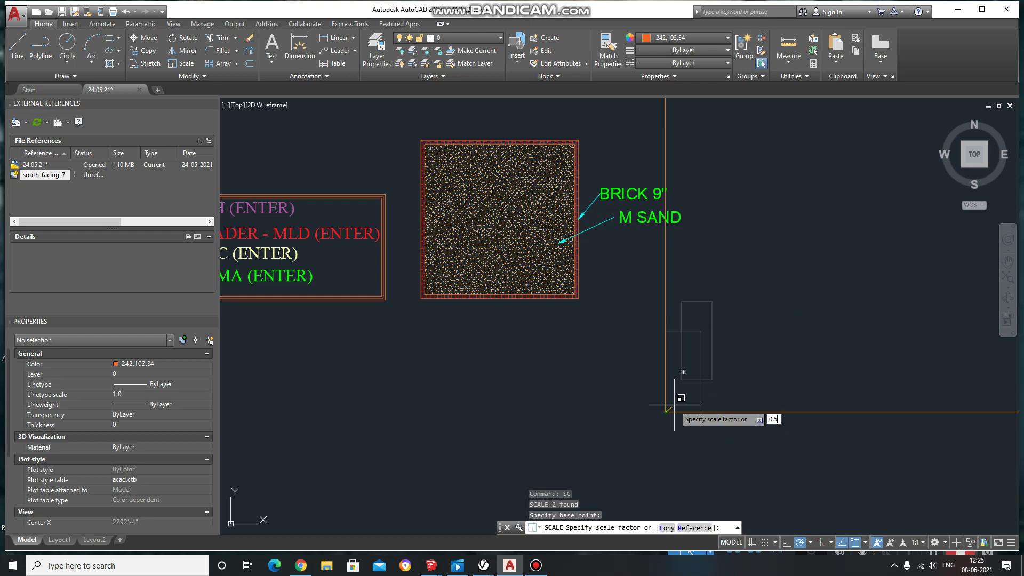
pyautogui.press('Return')
pyautogui.scroll(4, 674, 405)
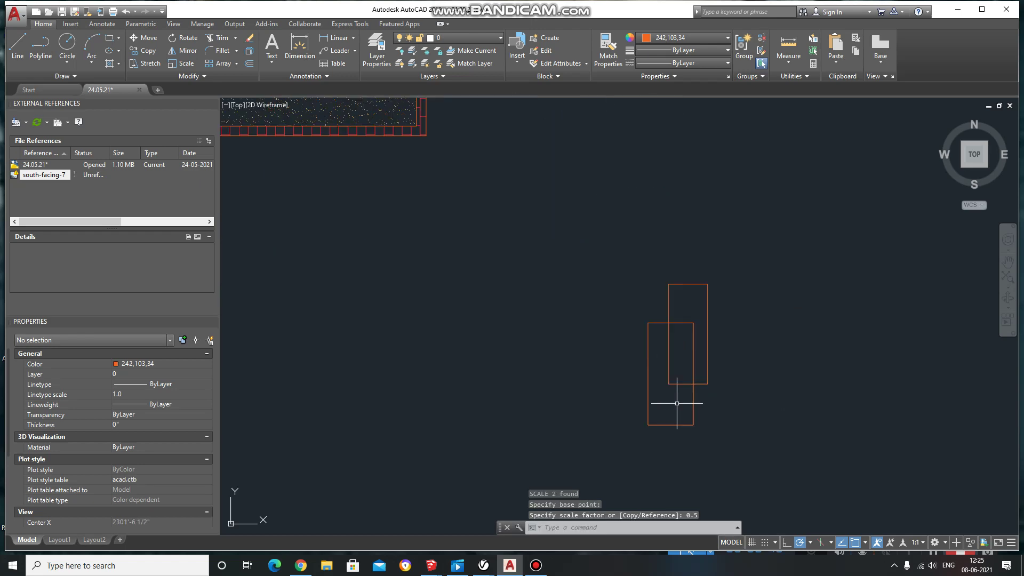
pyautogui.scroll(-4, 709, 395)
pyautogui.scroll(5, 623, 343)
pyautogui.scroll(-3, 662, 343)
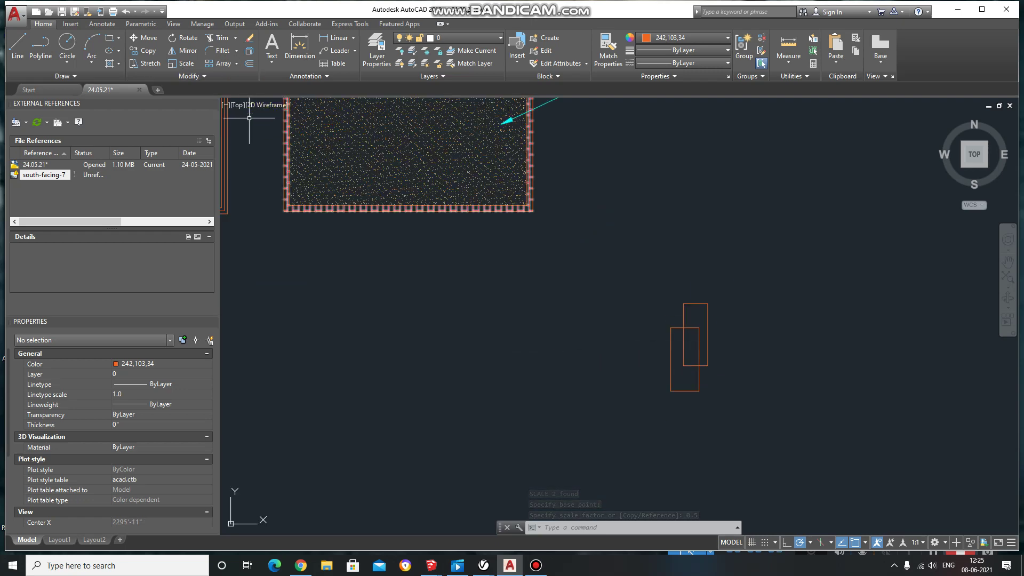
pyautogui.scroll(-4, 389, 297)
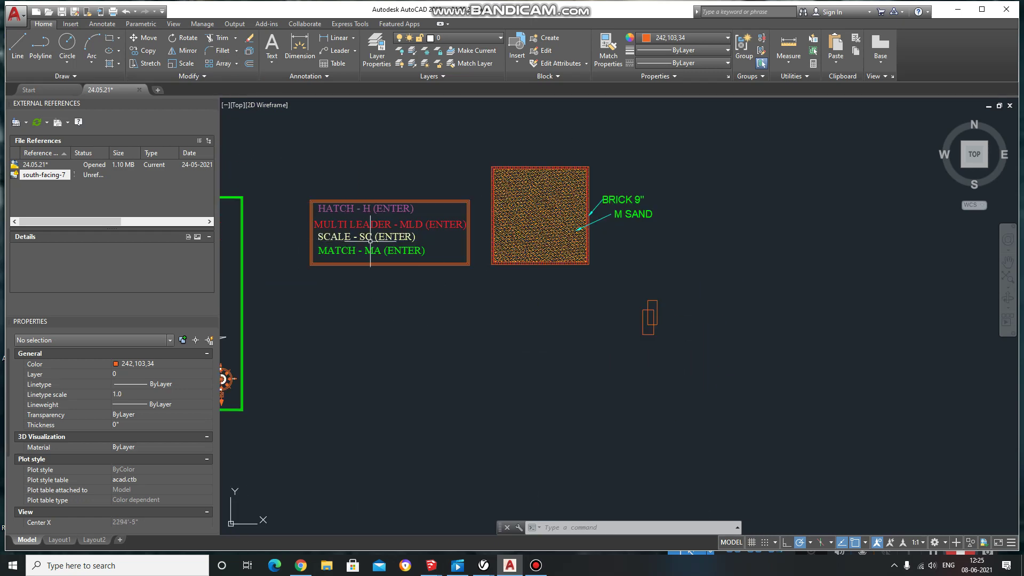
pyautogui.scroll(2, 651, 302)
pyautogui.scroll(3, 655, 292)
pyautogui.scroll(-5, 654, 310)
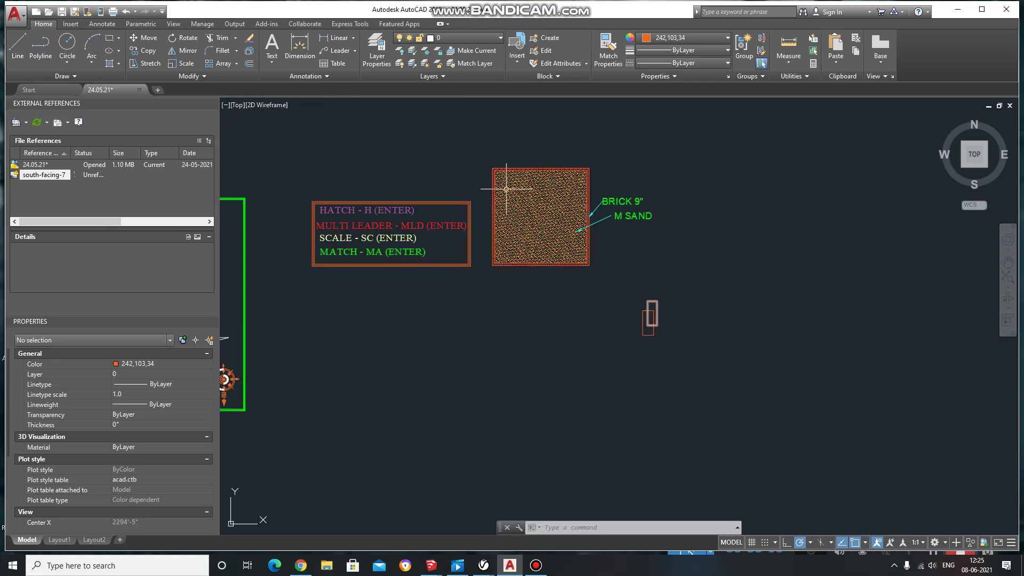
pyautogui.scroll(2, 655, 311)
pyautogui.click(677, 340)
pyautogui.click(659, 299)
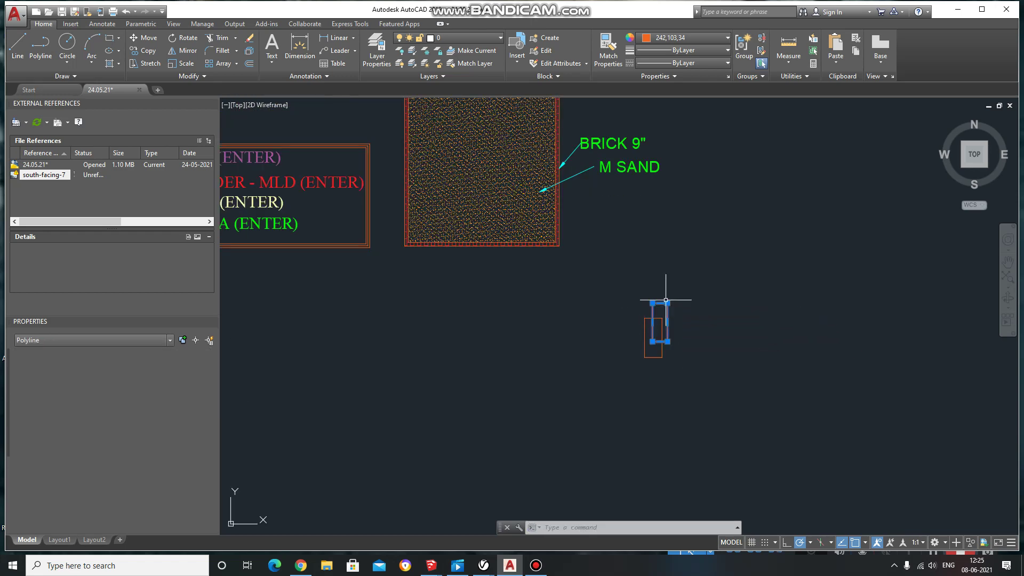
pyautogui.press('Escape')
pyautogui.scroll(2, 685, 297)
pyautogui.scroll(-4, 658, 294)
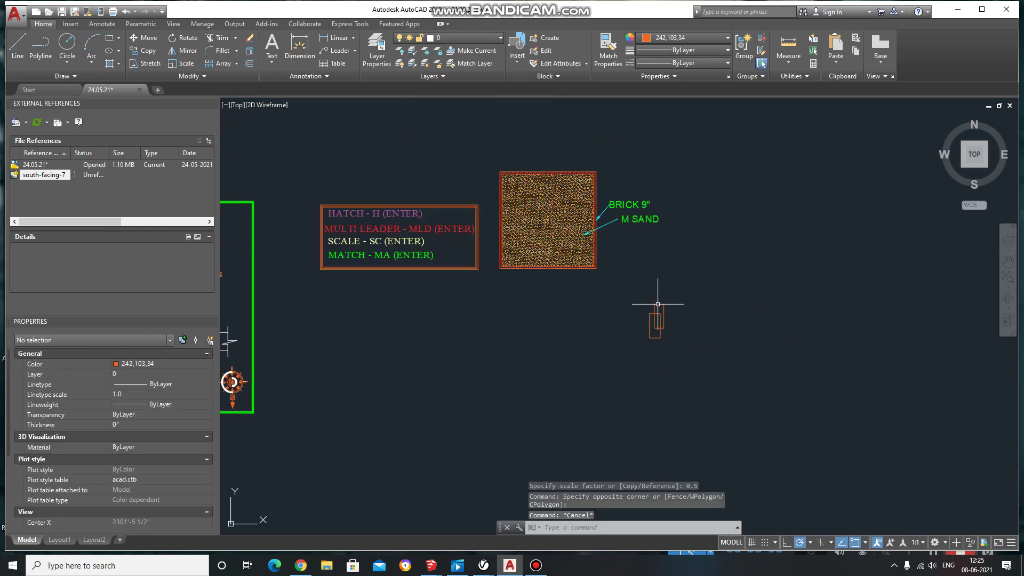
pyautogui.moveTo(534, 211); pyautogui.dragTo(513, 215, button='middle')
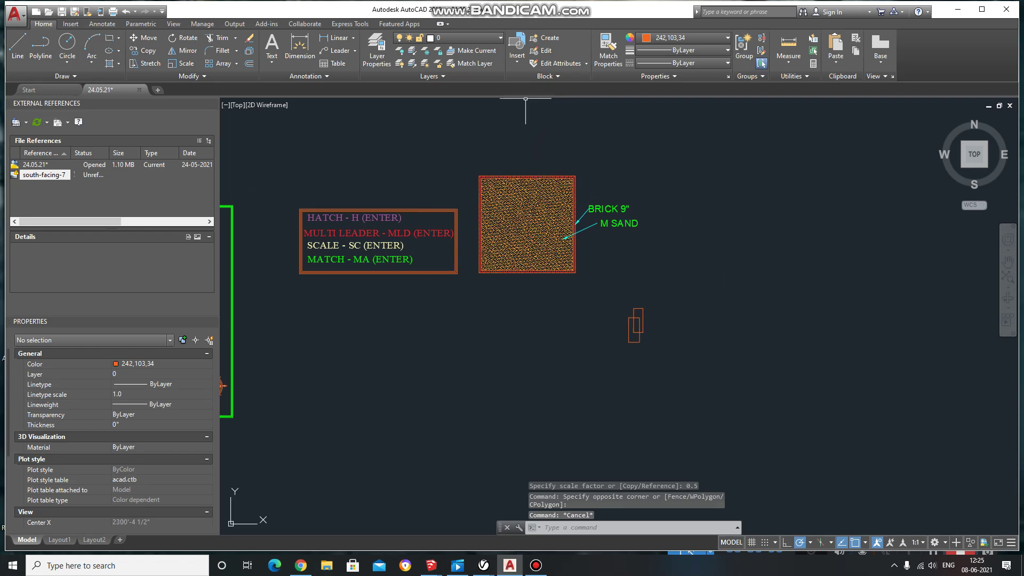
pyautogui.scroll(2, 516, 282)
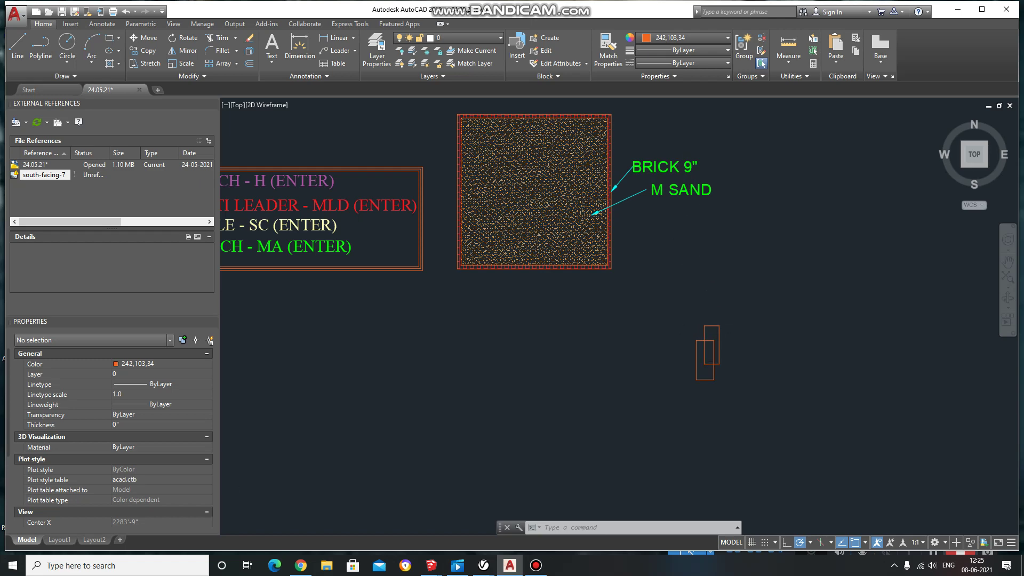
pyautogui.scroll(4, 675, 145)
pyautogui.scroll(-4, 589, 155)
pyautogui.scroll(4, 656, 344)
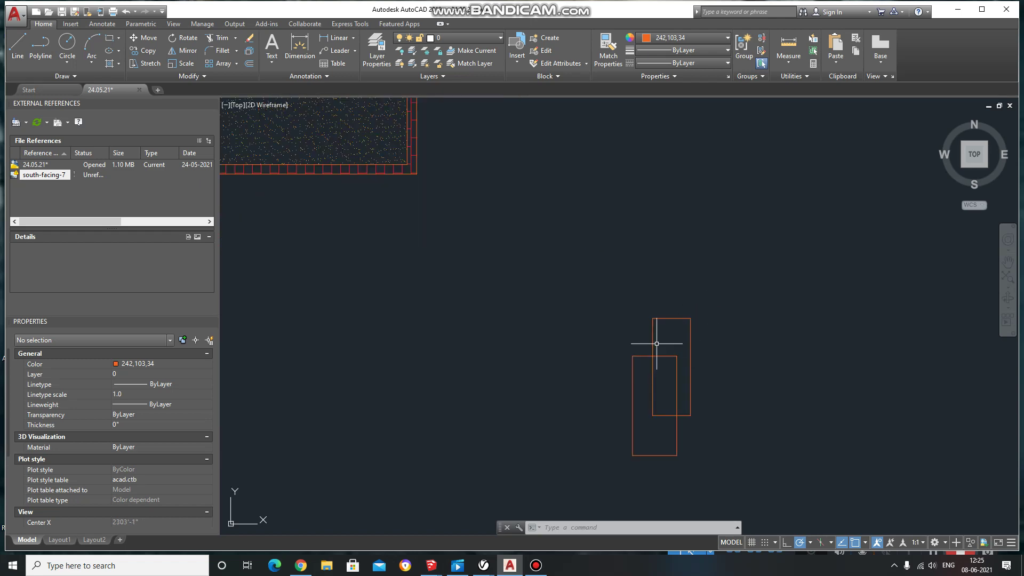
pyautogui.scroll(-3, 657, 343)
pyautogui.scroll(1, 704, 308)
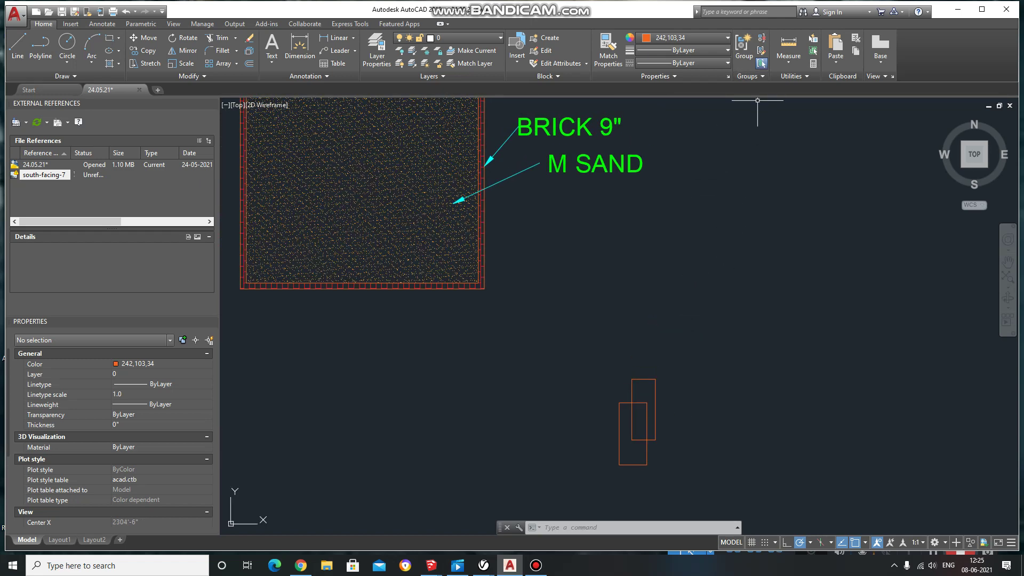
pyautogui.write('co')
# Step: Use Match Properties to make the right rectangle green like the M SAND leader
pyautogui.press('Escape')
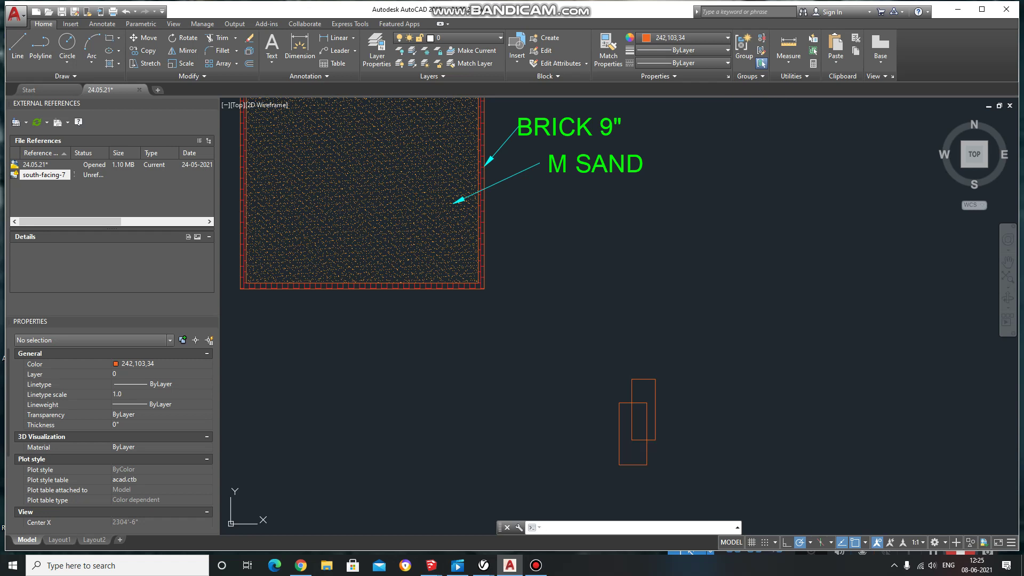
pyautogui.write('ma')
pyautogui.press('Return')
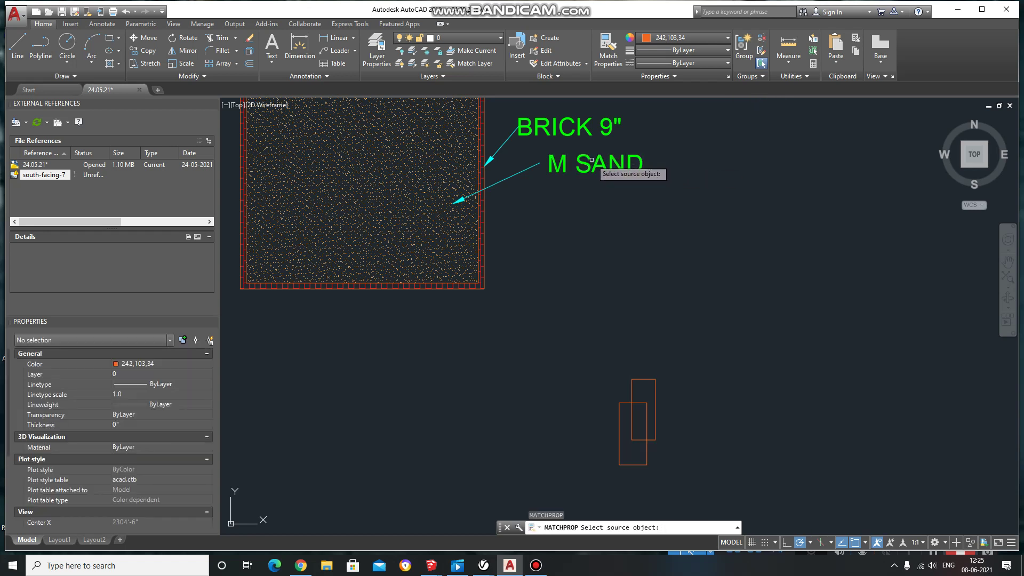
pyautogui.click(589, 158)
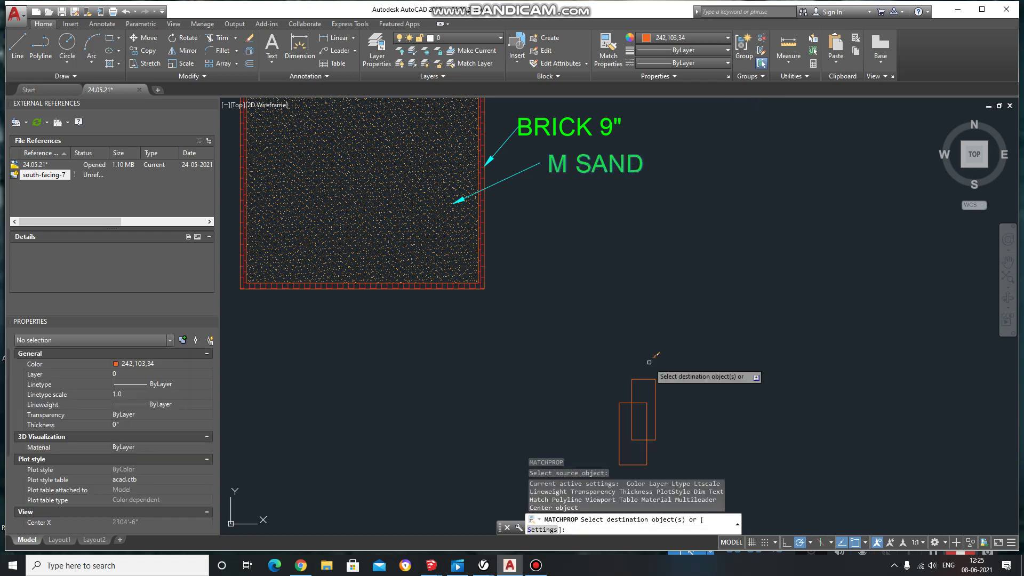
pyautogui.click(655, 397)
# Step: Also turn the left rectangle and the square's border green, then end Match Properties
pyautogui.moveTo(682, 397); pyautogui.dragTo(683, 360, button='middle')
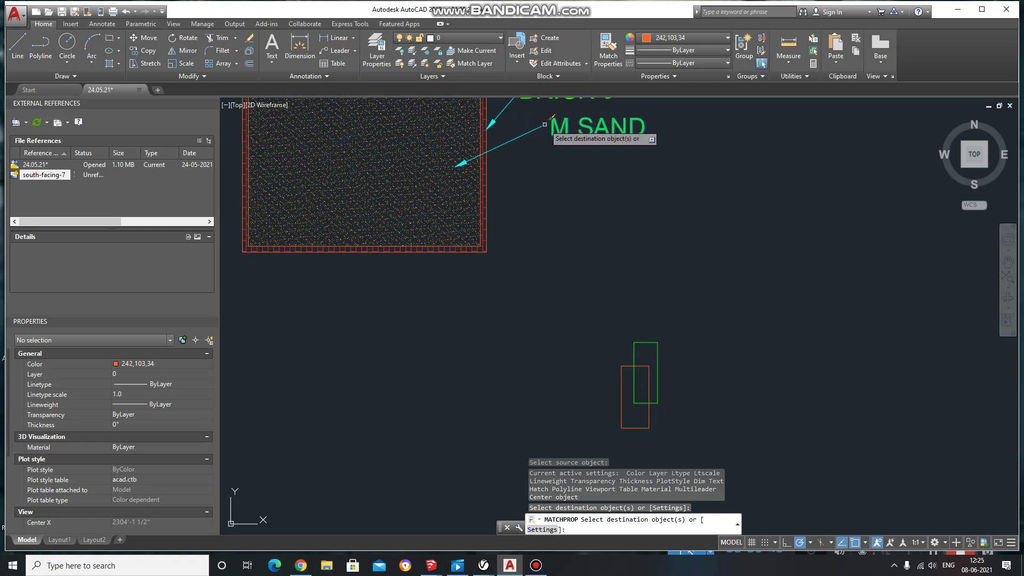
pyautogui.moveTo(600, 140); pyautogui.dragTo(586, 193, button='middle')
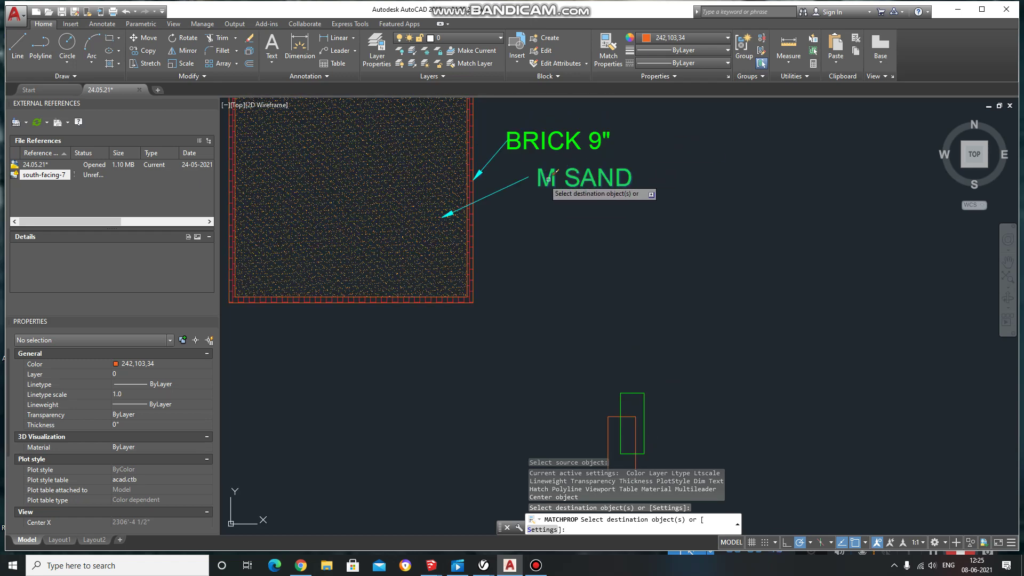
pyautogui.moveTo(654, 362); pyautogui.dragTo(670, 274, button='middle')
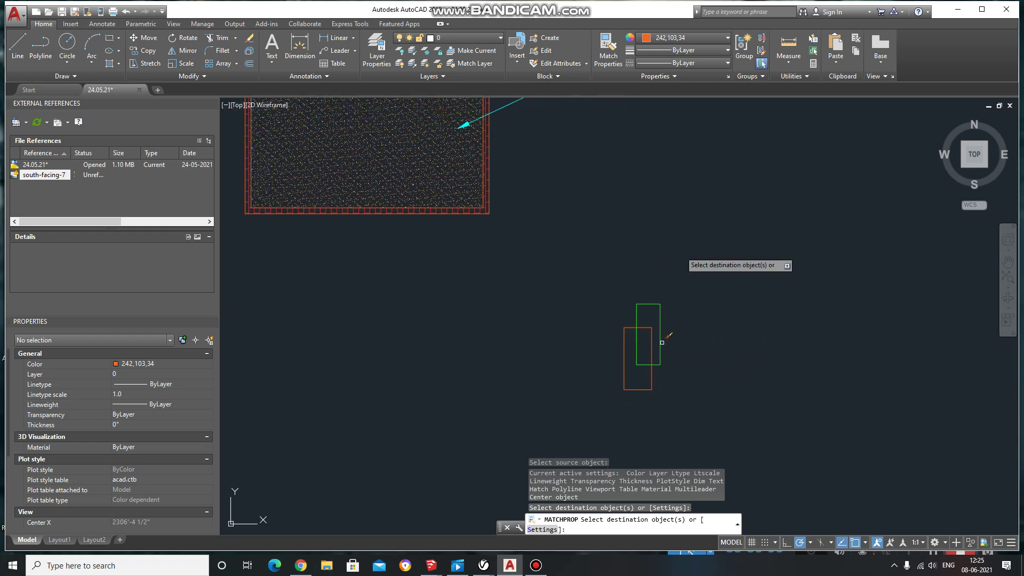
pyautogui.click(633, 390)
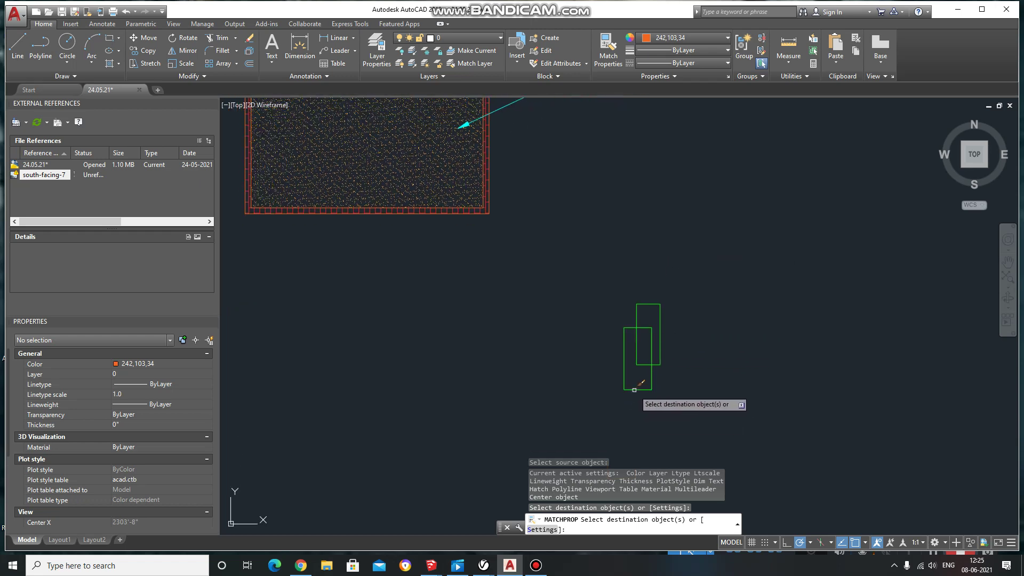
pyautogui.scroll(-4, 694, 299)
pyautogui.scroll(3, 630, 240)
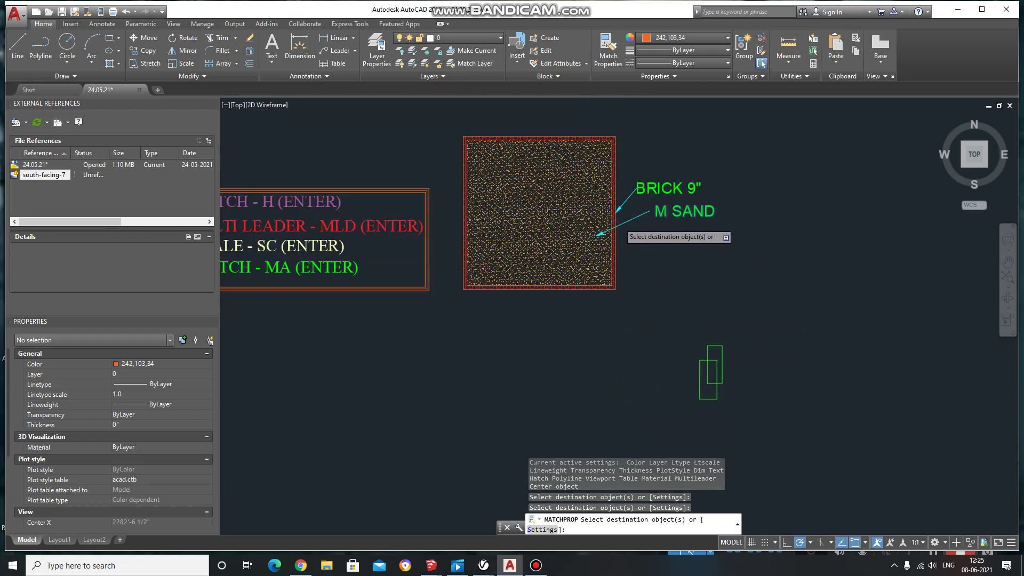
pyautogui.scroll(3, 637, 228)
pyautogui.click(609, 251)
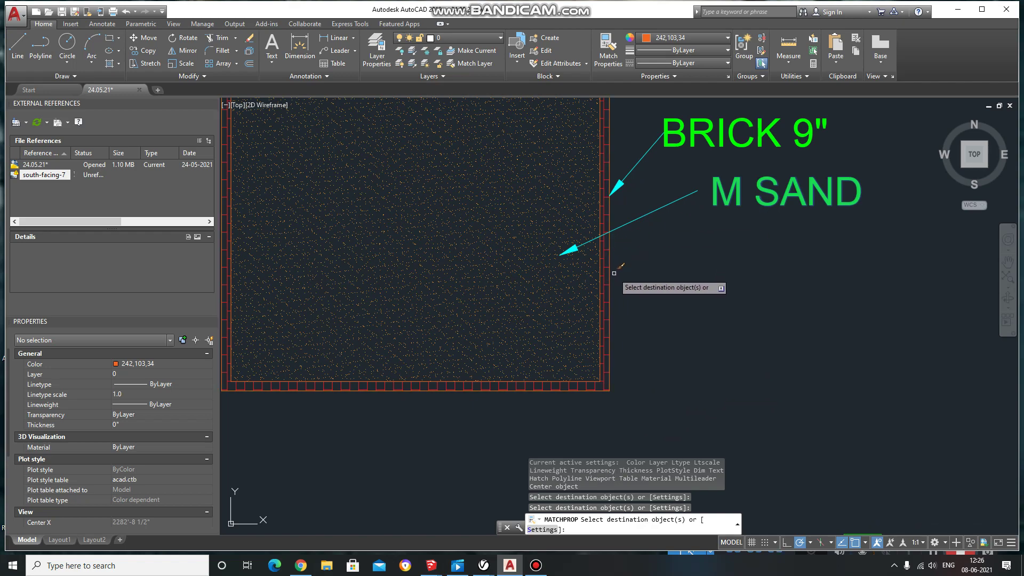
pyautogui.press('Escape')
pyautogui.scroll(-1, 560, 288)
pyautogui.scroll(-3, 561, 277)
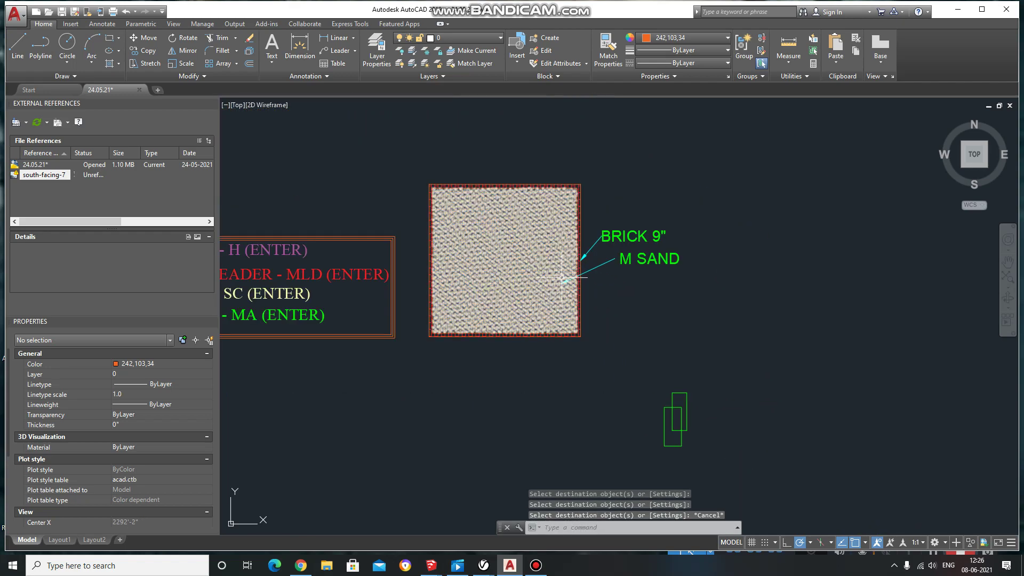
pyautogui.scroll(2, 582, 276)
# Step: Copy the red brick border hatch's properties onto the sand hatch with Match Properties
pyautogui.scroll(2, 526, 279)
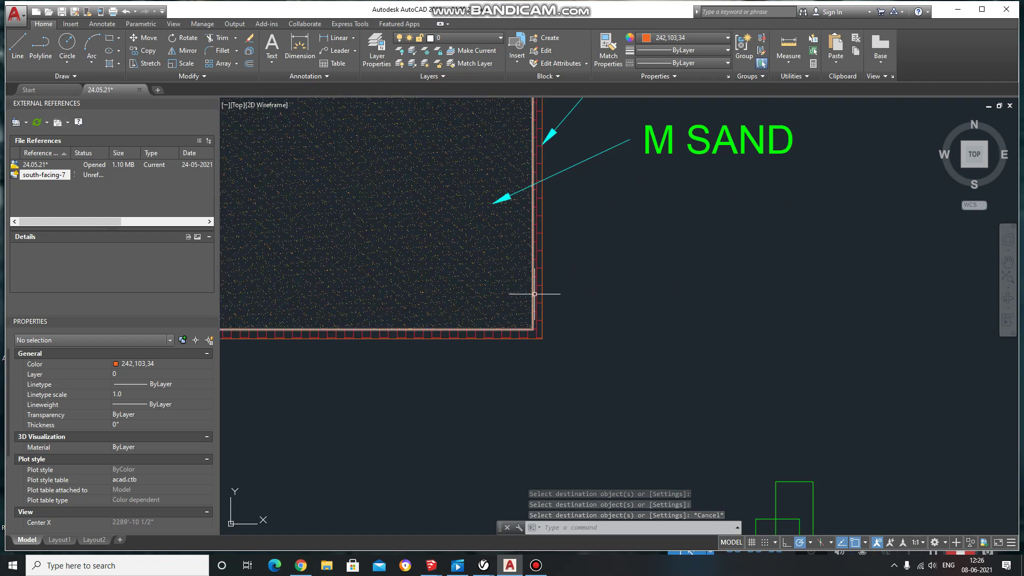
pyautogui.moveTo(536, 293); pyautogui.dragTo(589, 331, button='middle')
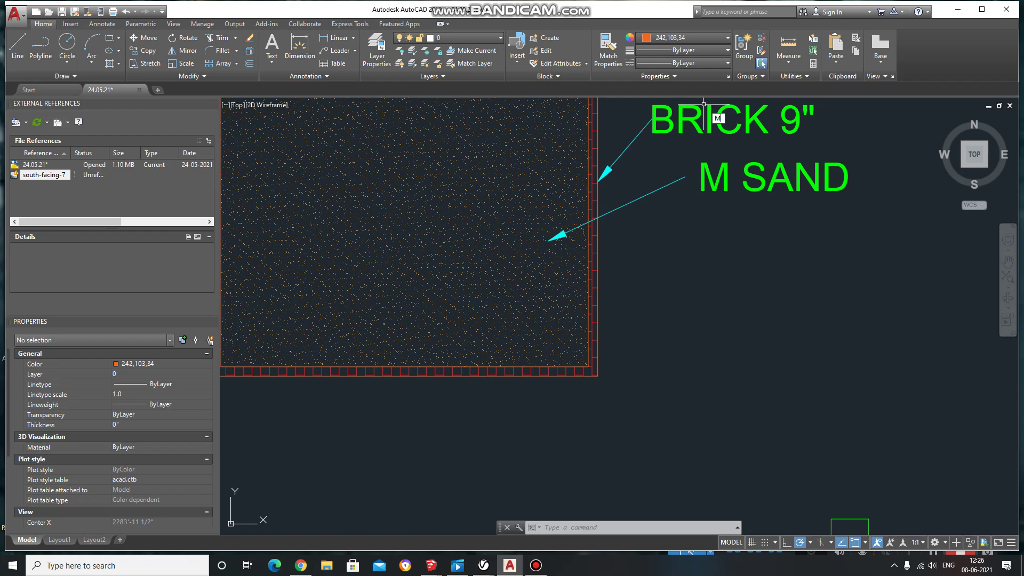
pyautogui.write('a')
pyautogui.press('Return')
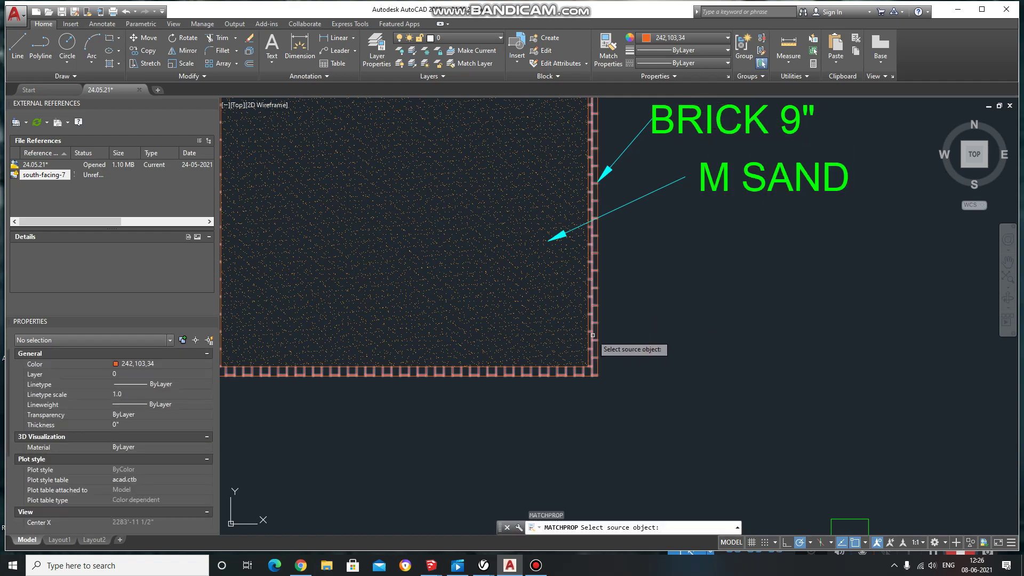
pyautogui.click(593, 335)
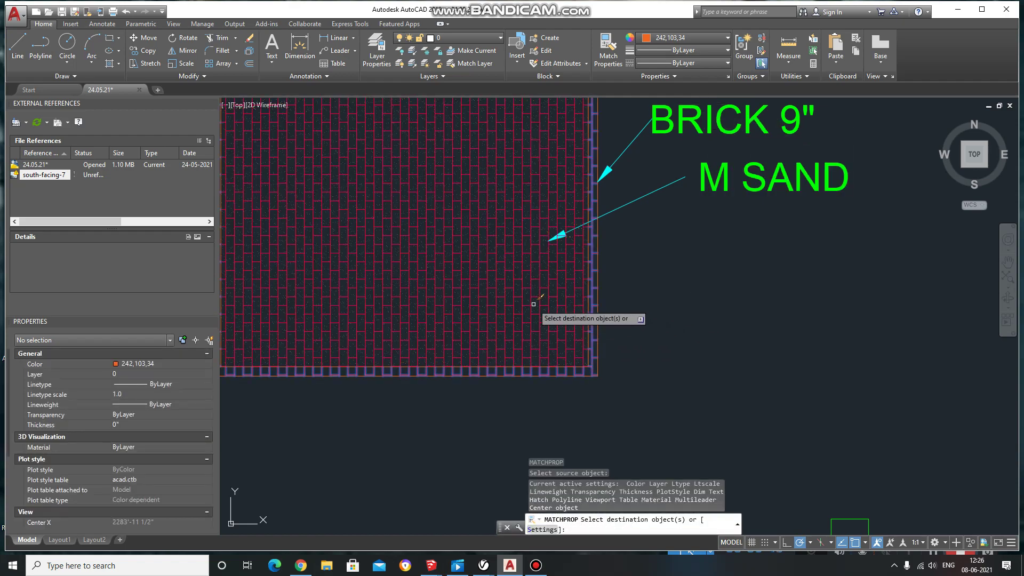
pyautogui.moveTo(462, 279); pyautogui.dragTo(594, 338, button='middle')
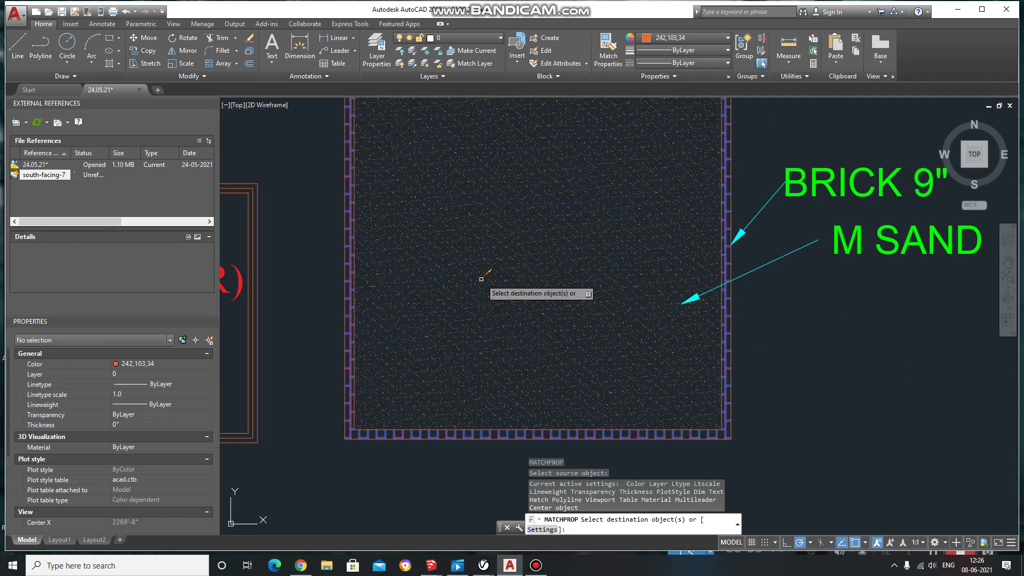
pyautogui.click(467, 262)
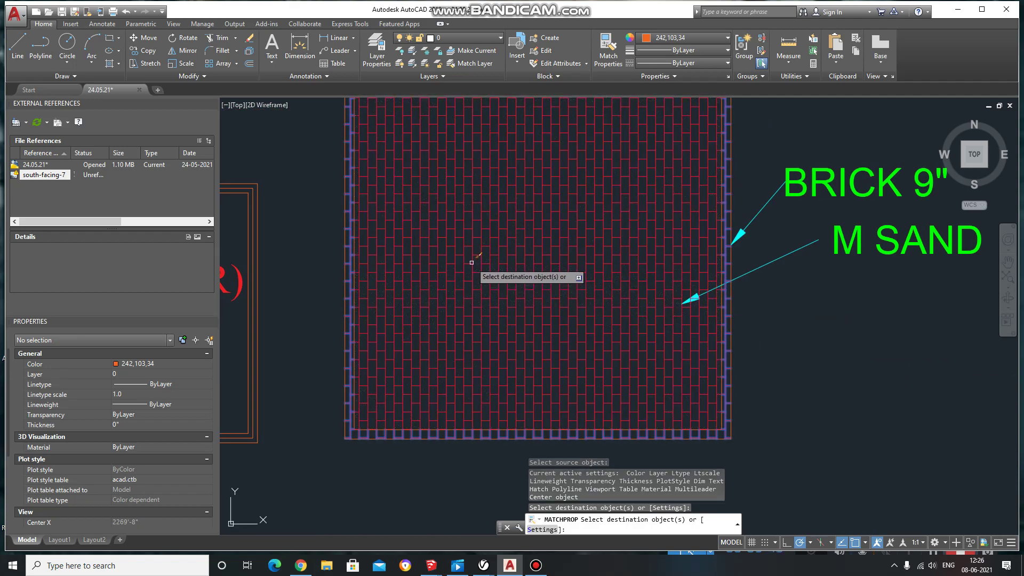
pyautogui.press('Escape')
pyautogui.scroll(-4, 659, 315)
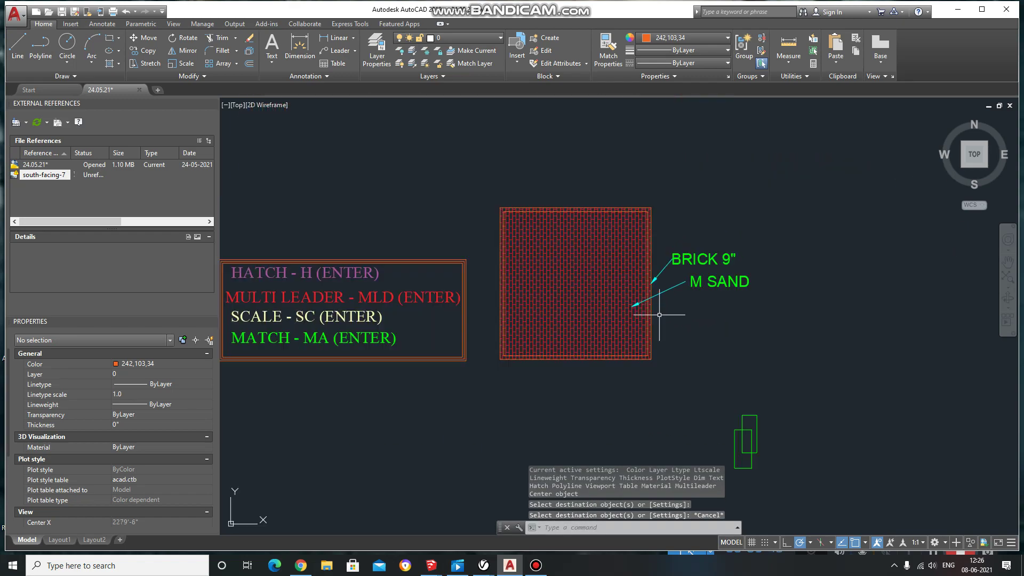
pyautogui.moveTo(795, 380); pyautogui.dragTo(772, 373, button='middle')
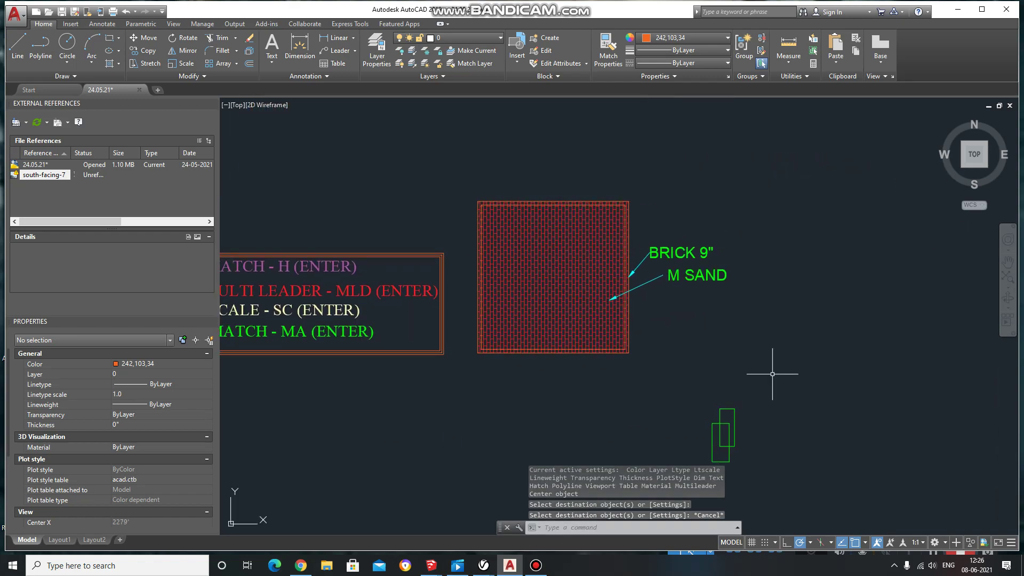
pyautogui.scroll(4, 557, 341)
pyautogui.moveTo(901, 344); pyautogui.dragTo(757, 360, button='middle')
pyautogui.scroll(-4, 772, 356)
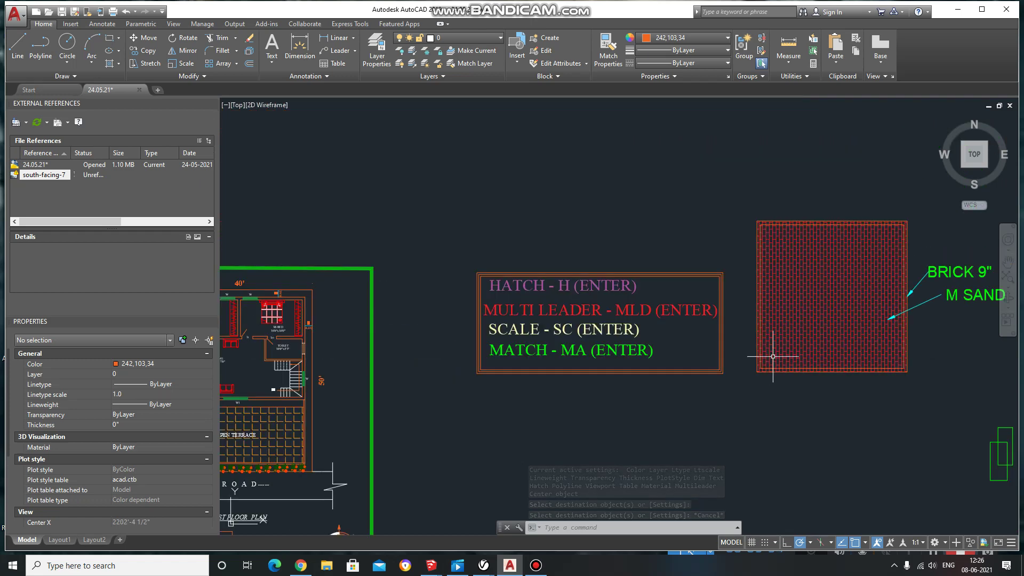